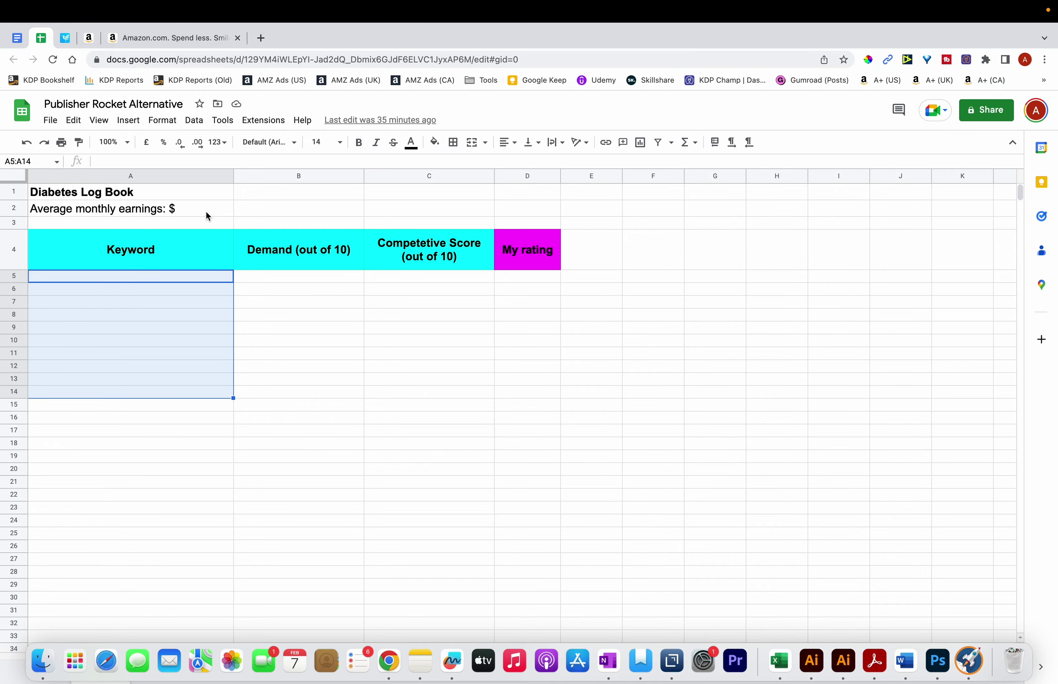
# Review the best seller ranks of the organic books in the Amazon results for "diabetes log book"
pyautogui.click(89, 38)
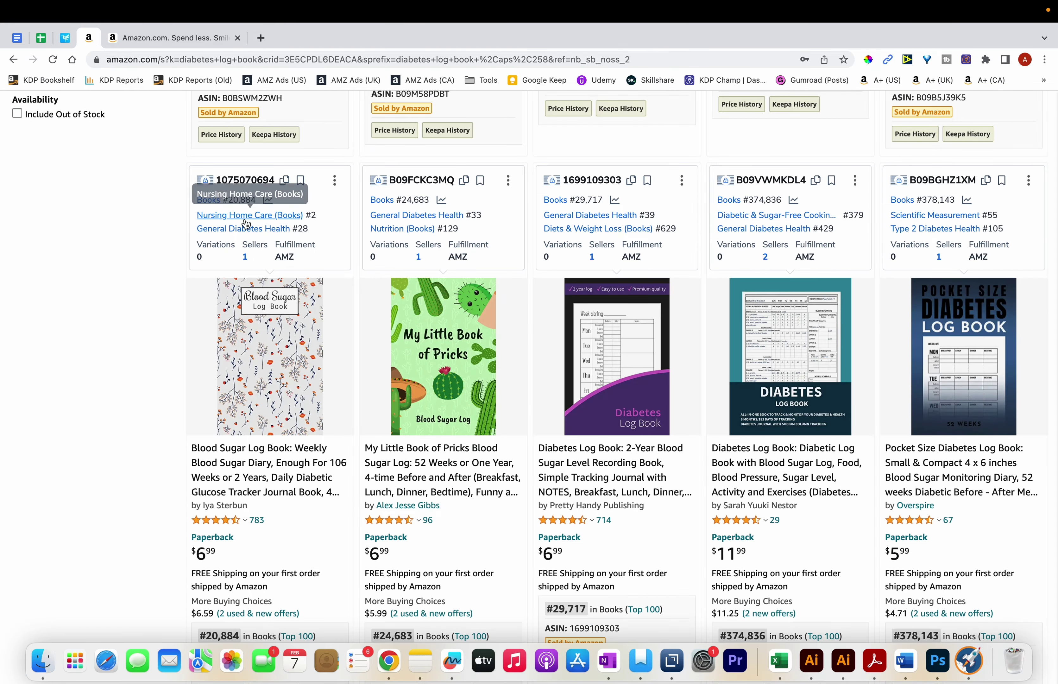
pyautogui.scroll(15, 246, 223)
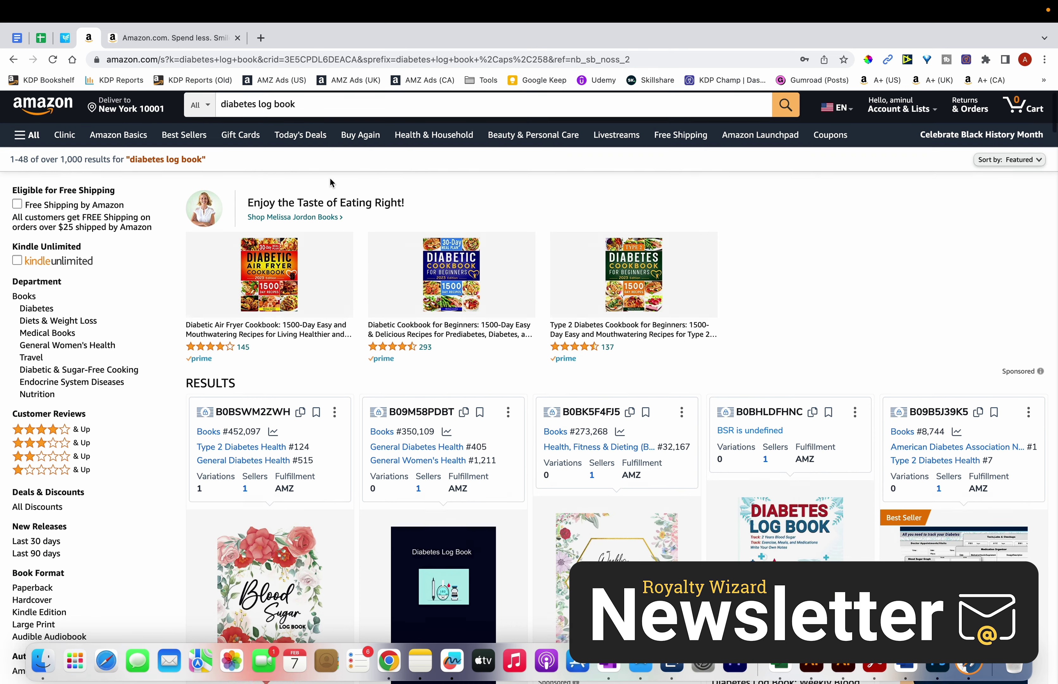
pyautogui.scroll(-5, 330, 177)
pyautogui.moveTo(311, 429)
pyautogui.scroll(-12, 311, 429)
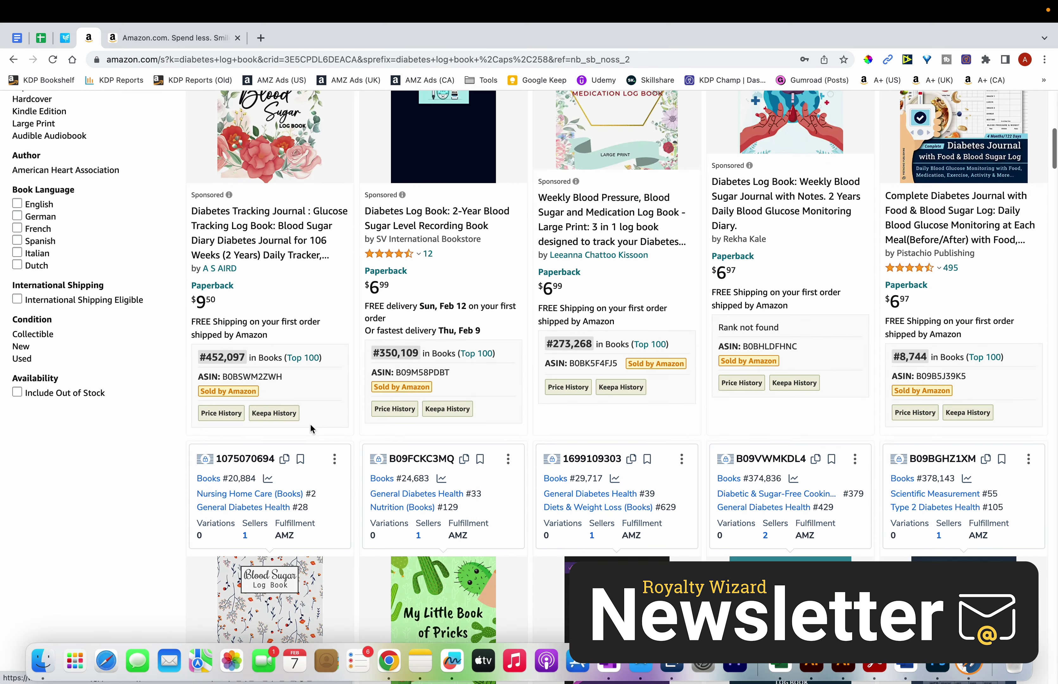
pyautogui.scroll(-1, 311, 423)
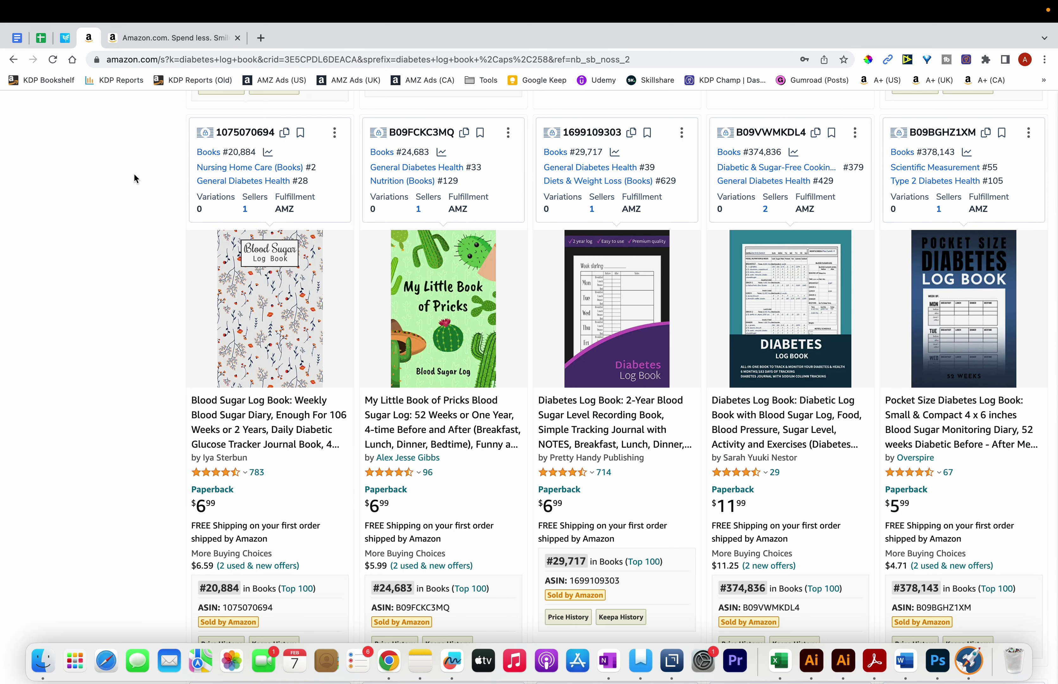
# Estimate paperback sales on Amazon.com for a Best Seller's Rank of 25000 in the BookBird sales calculator
pyautogui.click(66, 39)
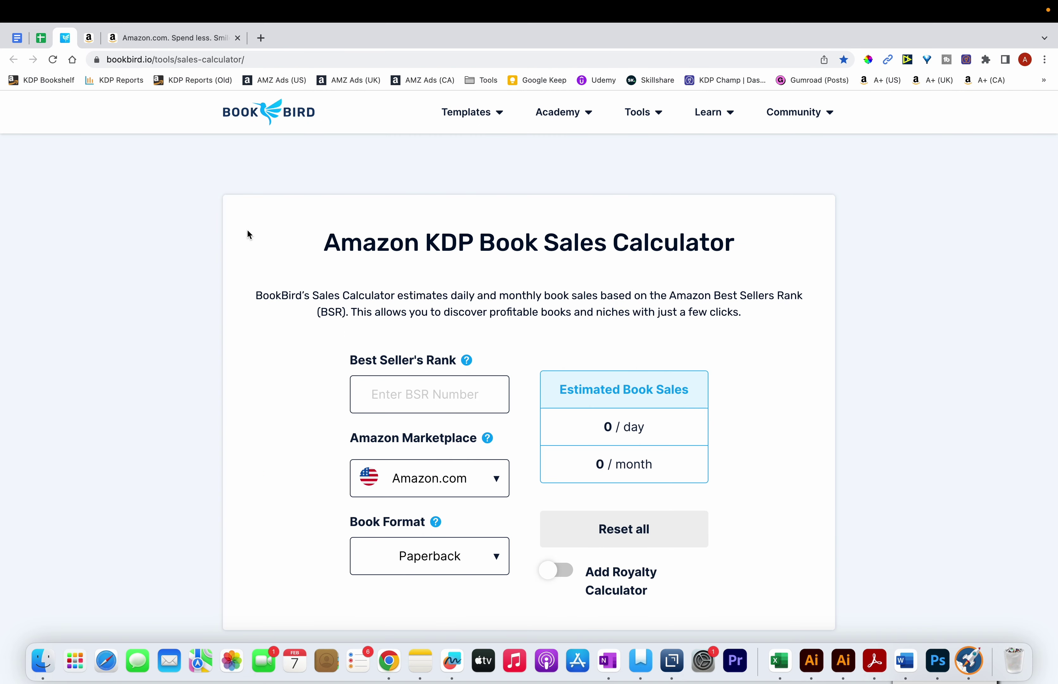
pyautogui.scroll(-2, 276, 262)
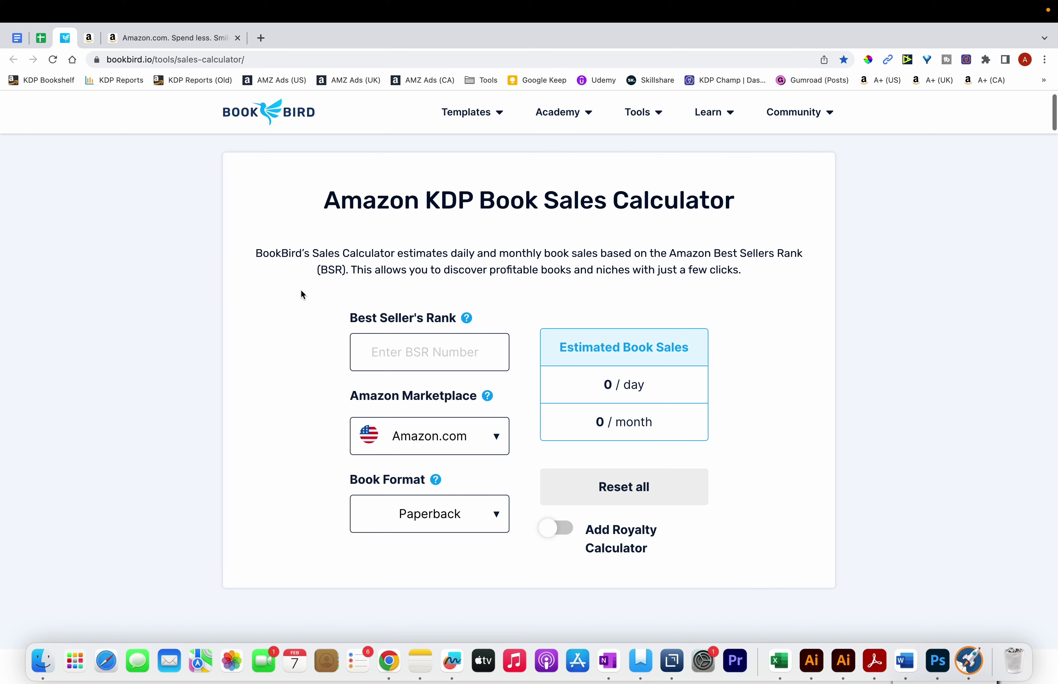
pyautogui.click(422, 345)
pyautogui.write('25')
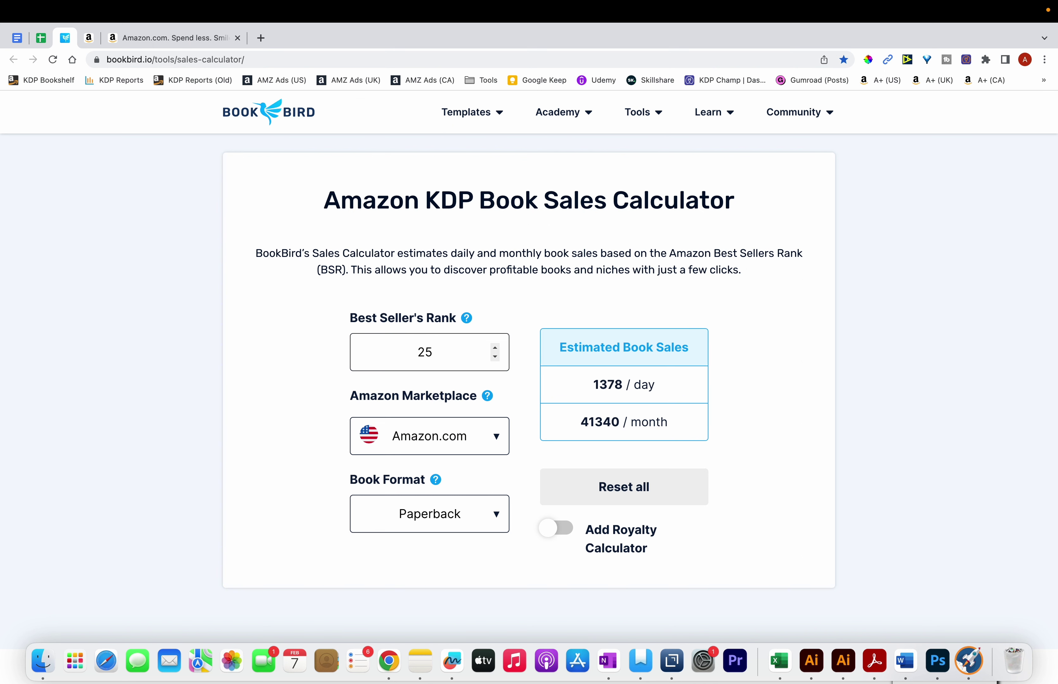
pyautogui.write('000')
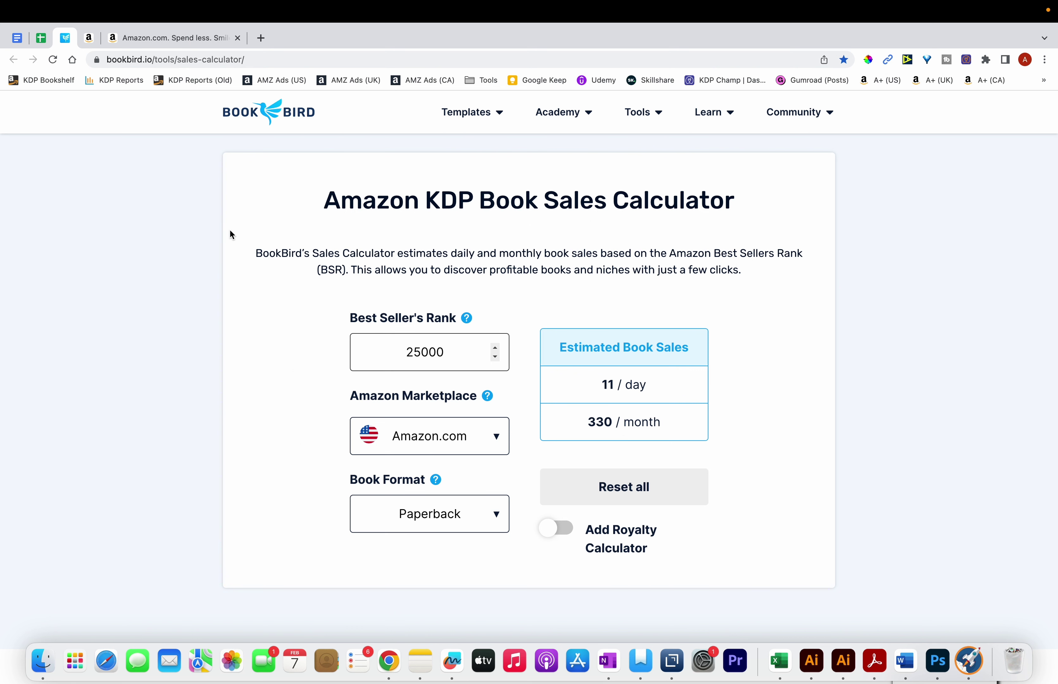
# Complete cell A2 of the Publisher Rocket Alternative sheet so it reads "Average monthly earnings: $660"
pyautogui.click(43, 38)
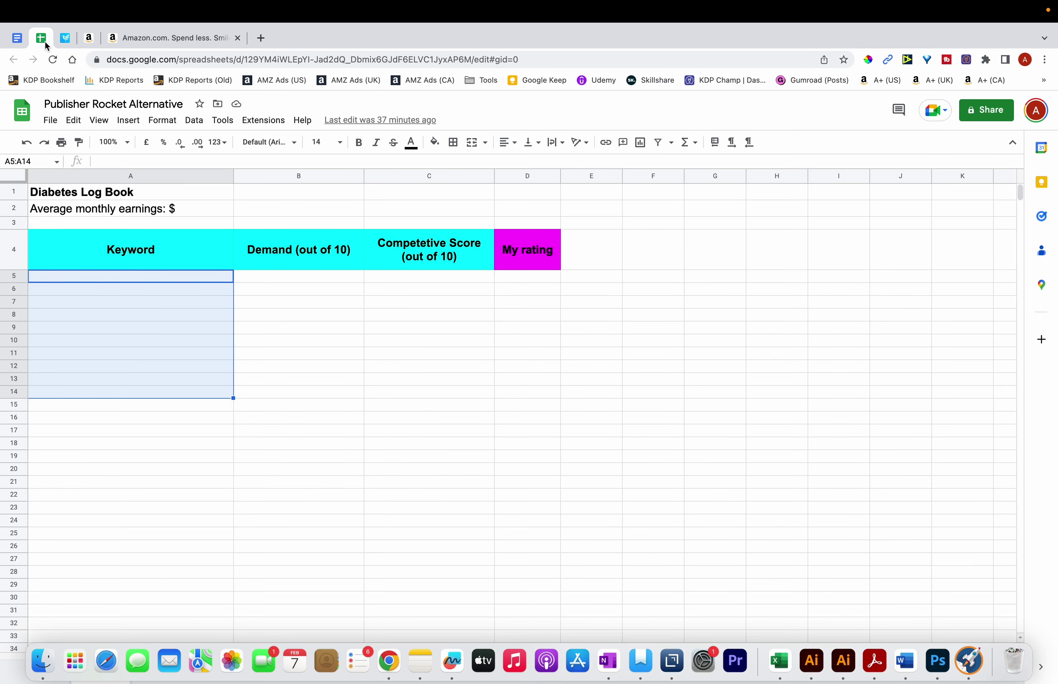
pyautogui.click(199, 186)
pyautogui.doubleClick(199, 207)
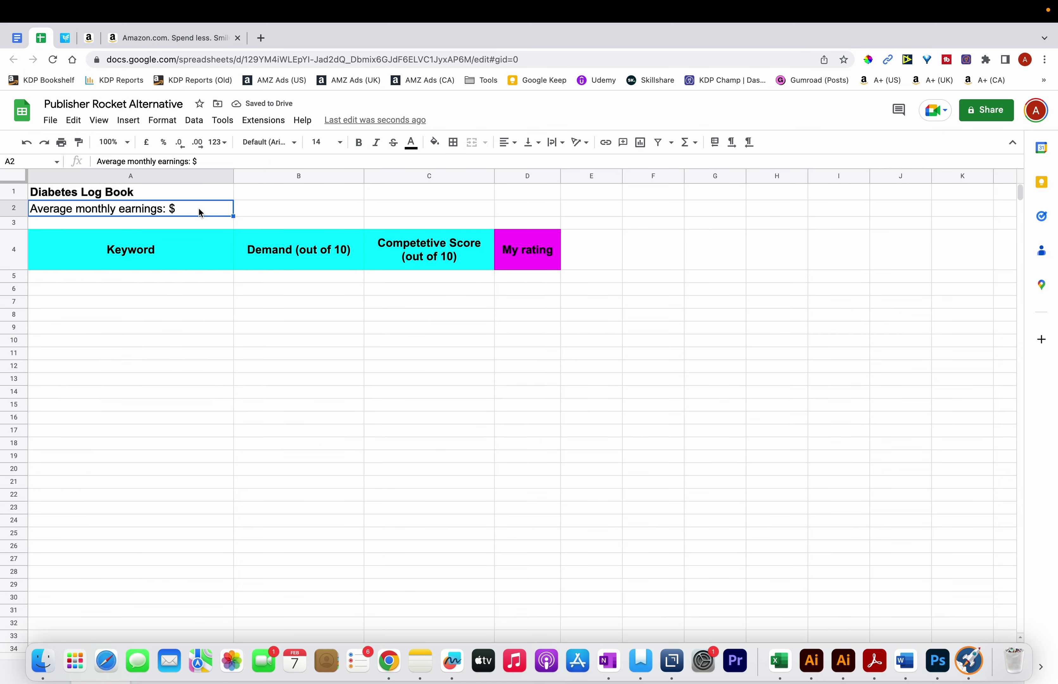
pyautogui.write('66')
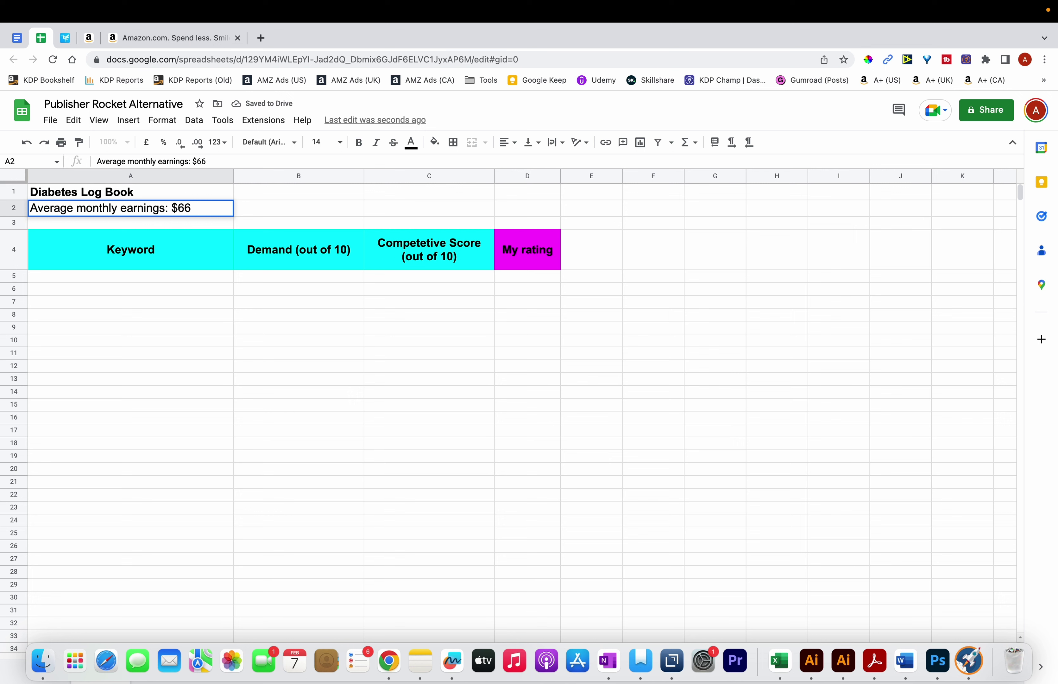
pyautogui.write('0')
pyautogui.click(200, 214)
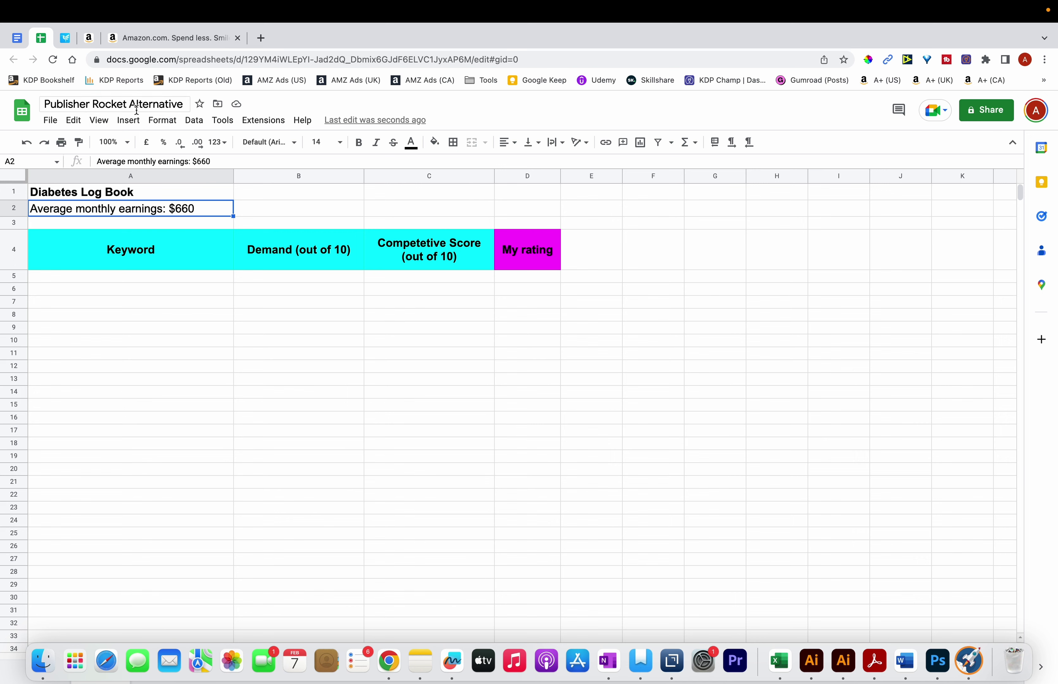
# Examine the book titles in the Amazon results for "diabetes log book" to find keyword ideas
pyautogui.click(89, 37)
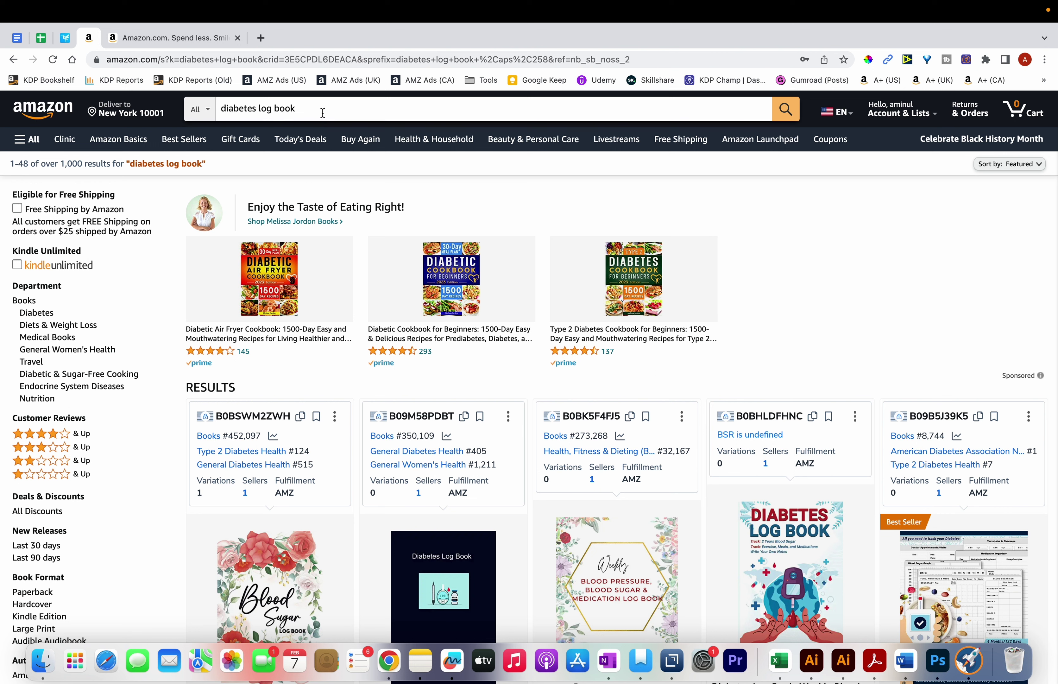
pyautogui.scroll(-10, 327, 177)
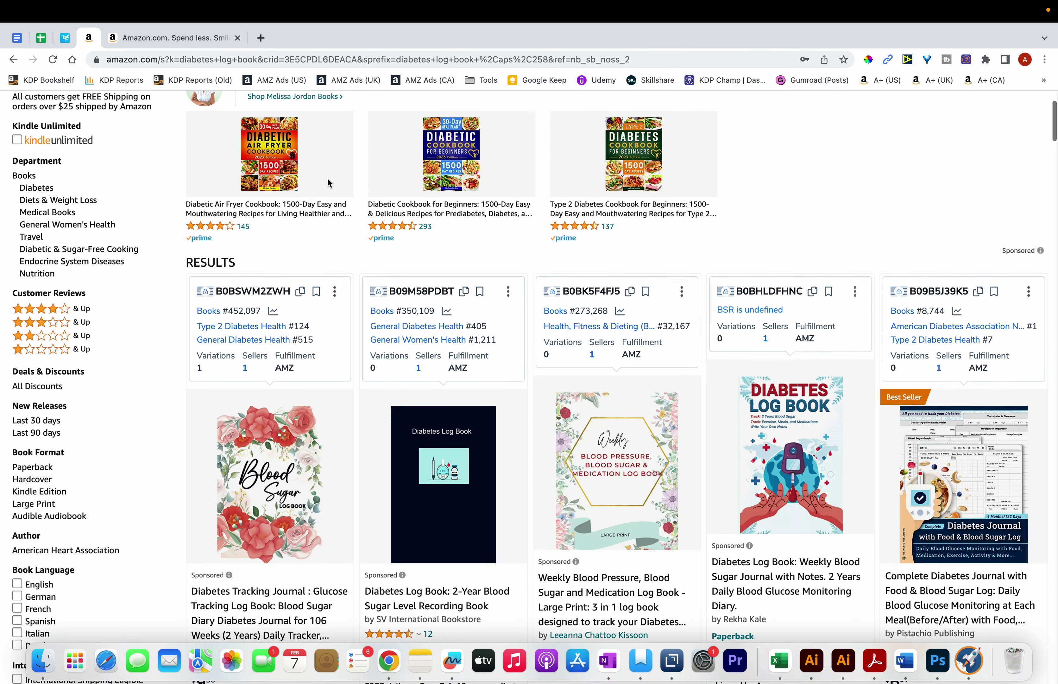
pyautogui.scroll(-10, 327, 182)
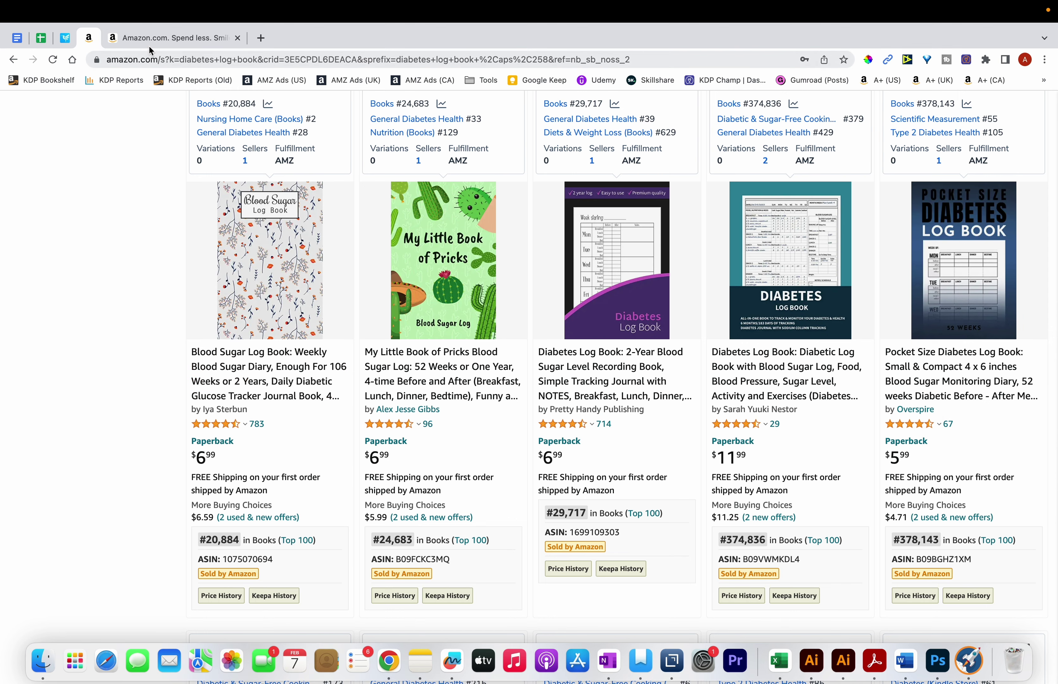
# Build the query "blood sugar" gradually on the Amazon home page, checking the search suggestions at each stage
pyautogui.press('super+bracketleft')
pyautogui.click(262, 109)
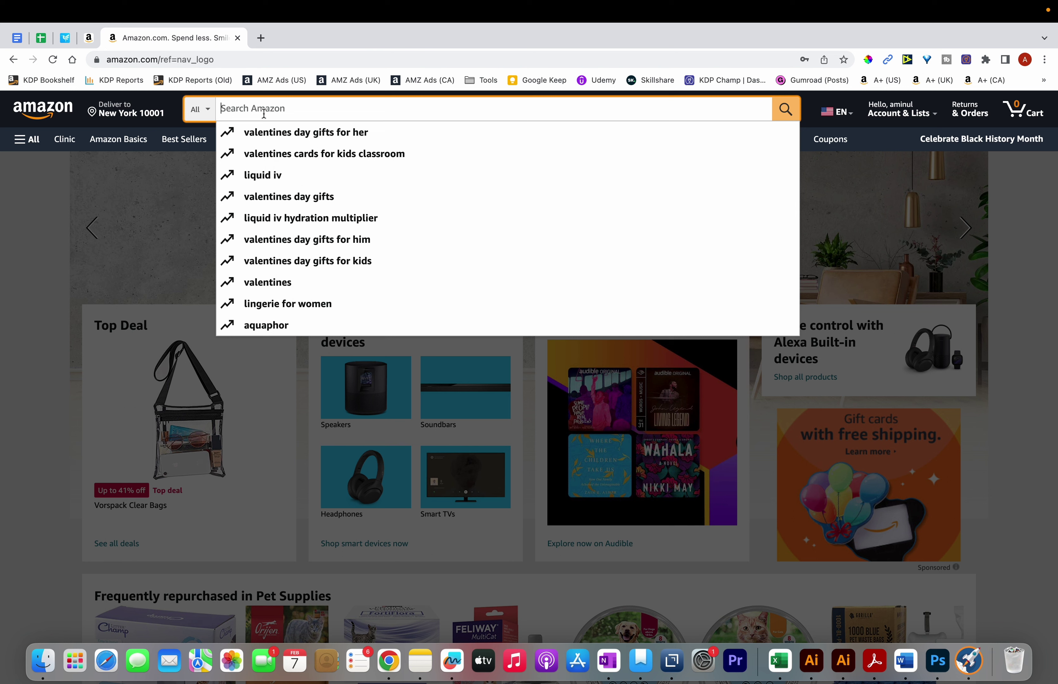
pyautogui.write('b')
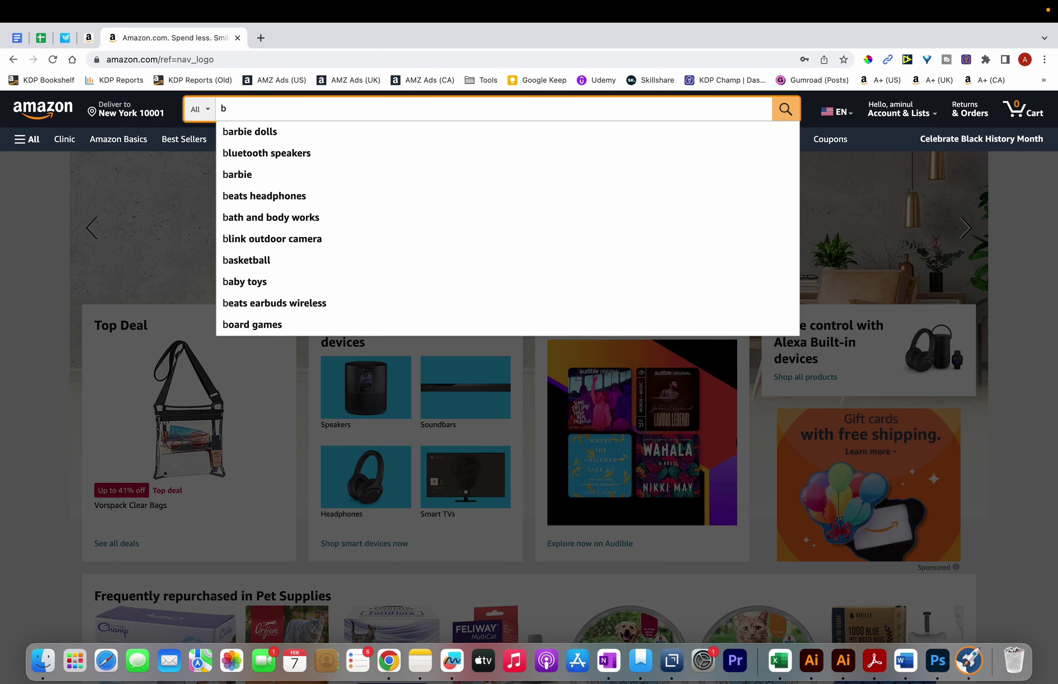
pyautogui.write('lood')
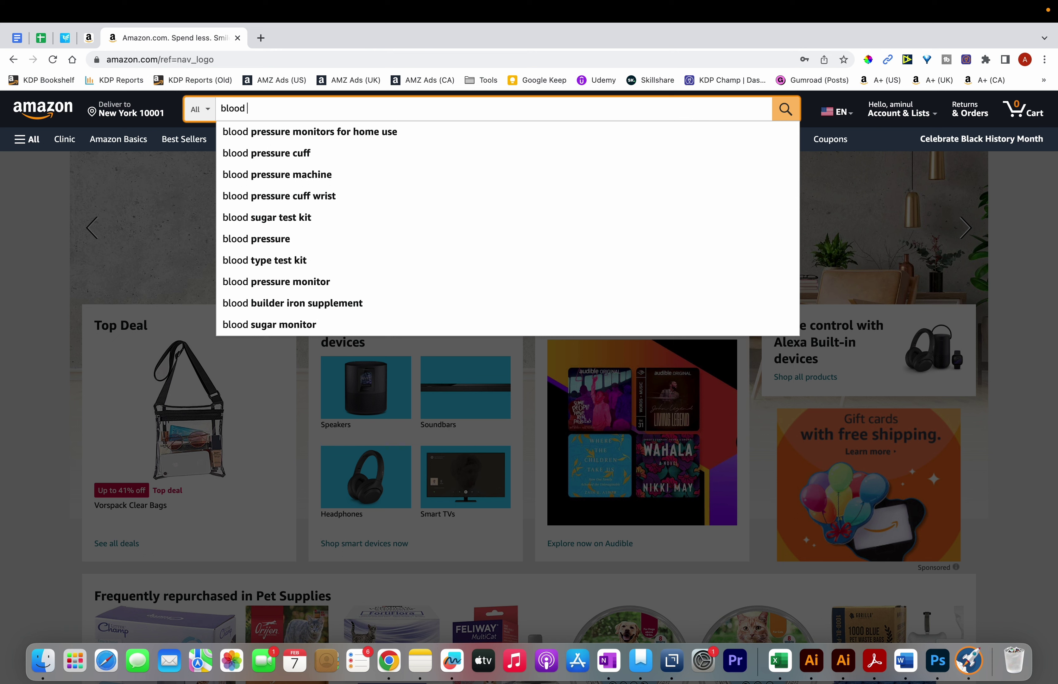
pyautogui.write(' su')
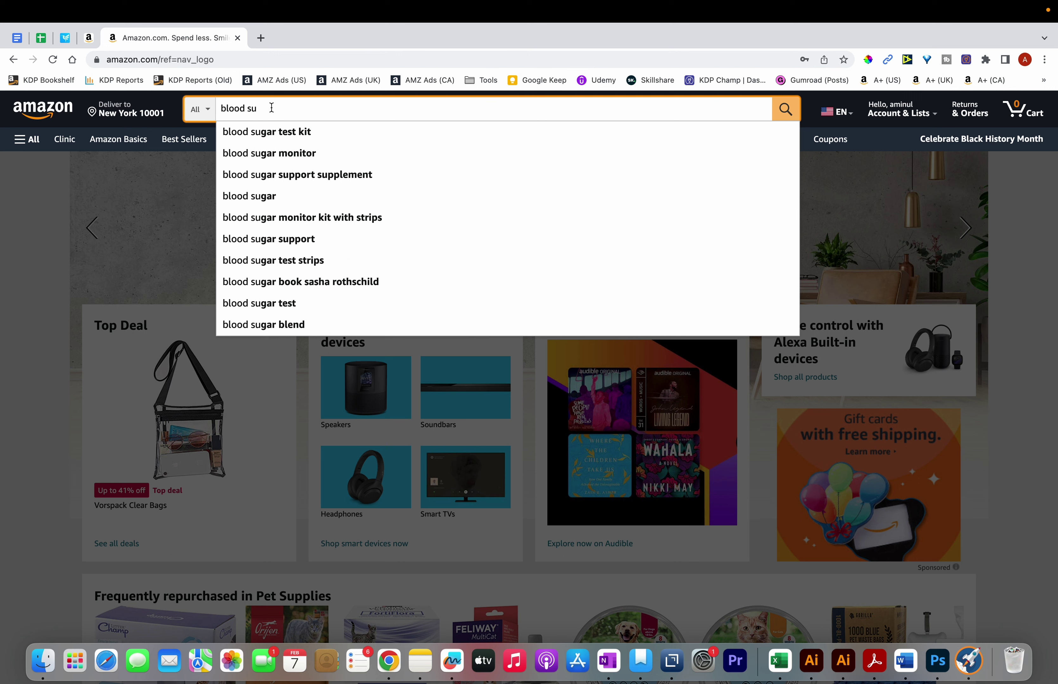
pyautogui.write('g')
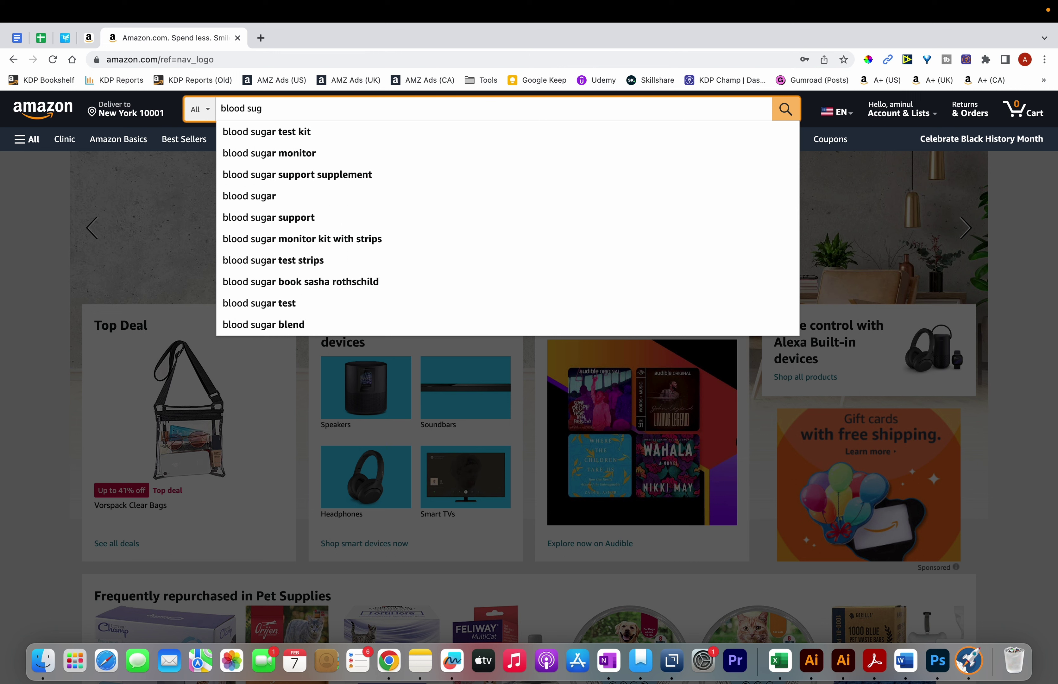
pyautogui.write('ar')
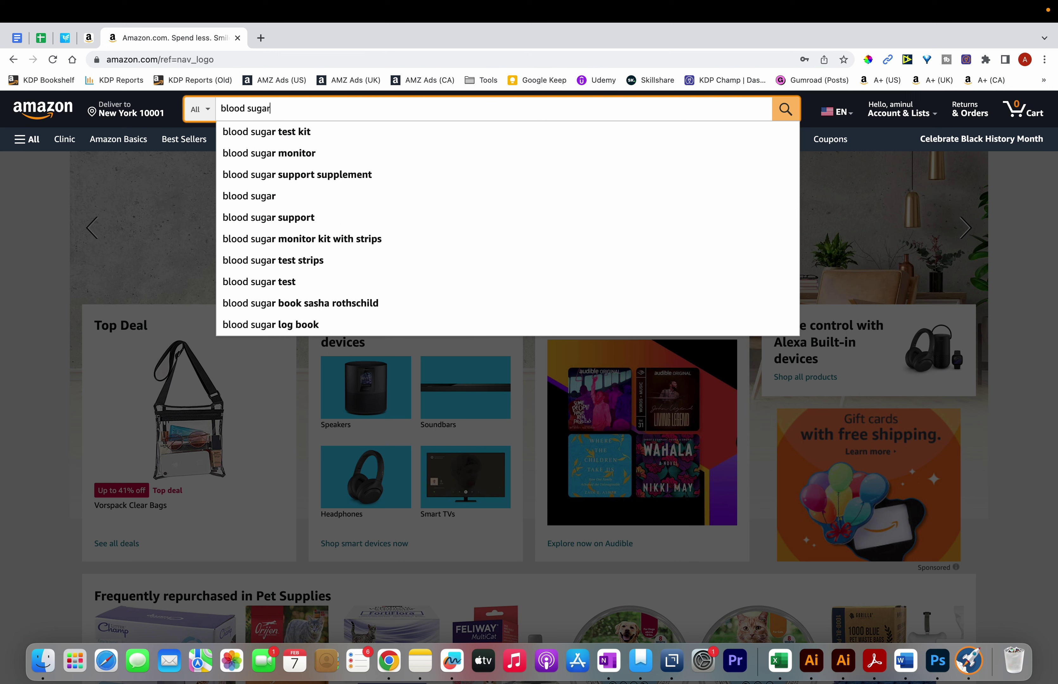
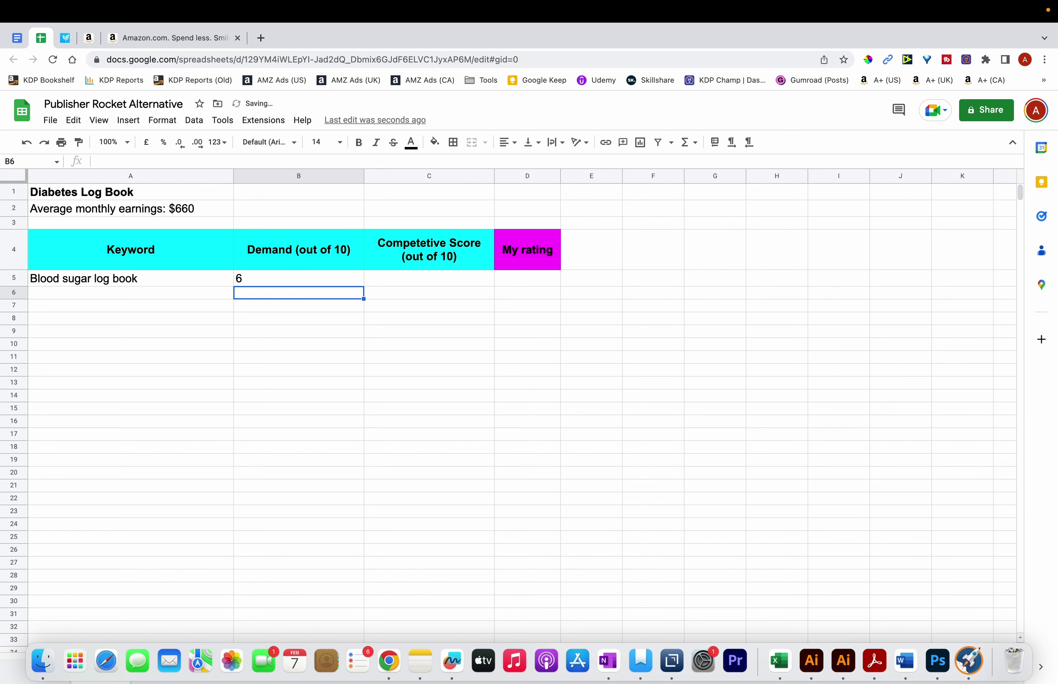
# Read the first organic book's title in the diabetes log book results and check Amazon's suggestions for "blood sugar d"
pyautogui.click(90, 45)
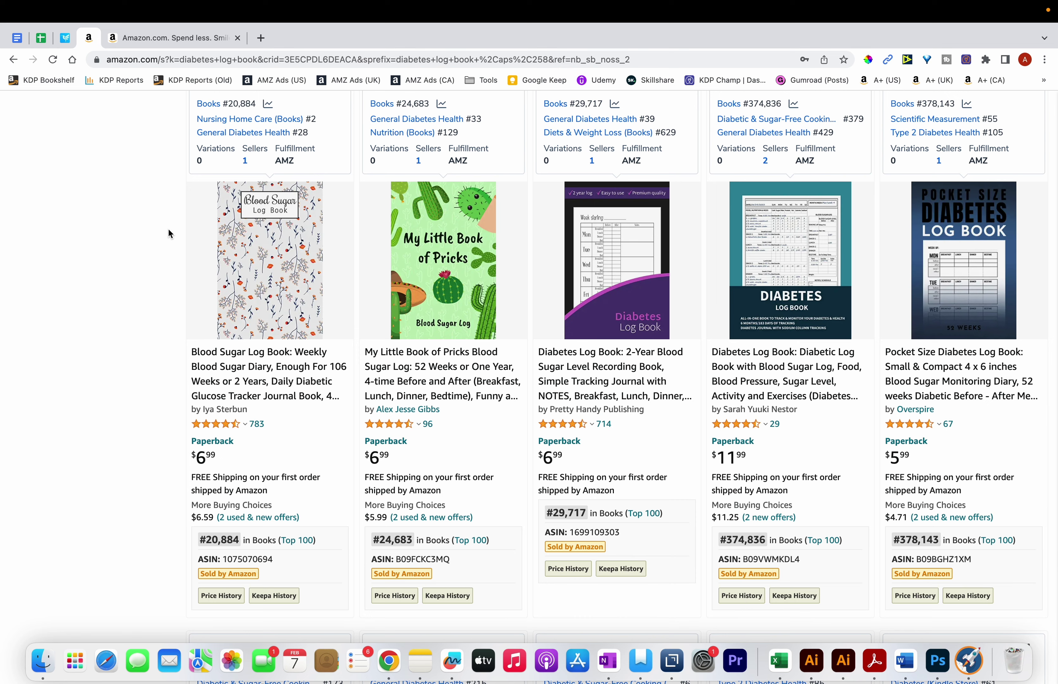
pyautogui.scroll(5, 208, 388)
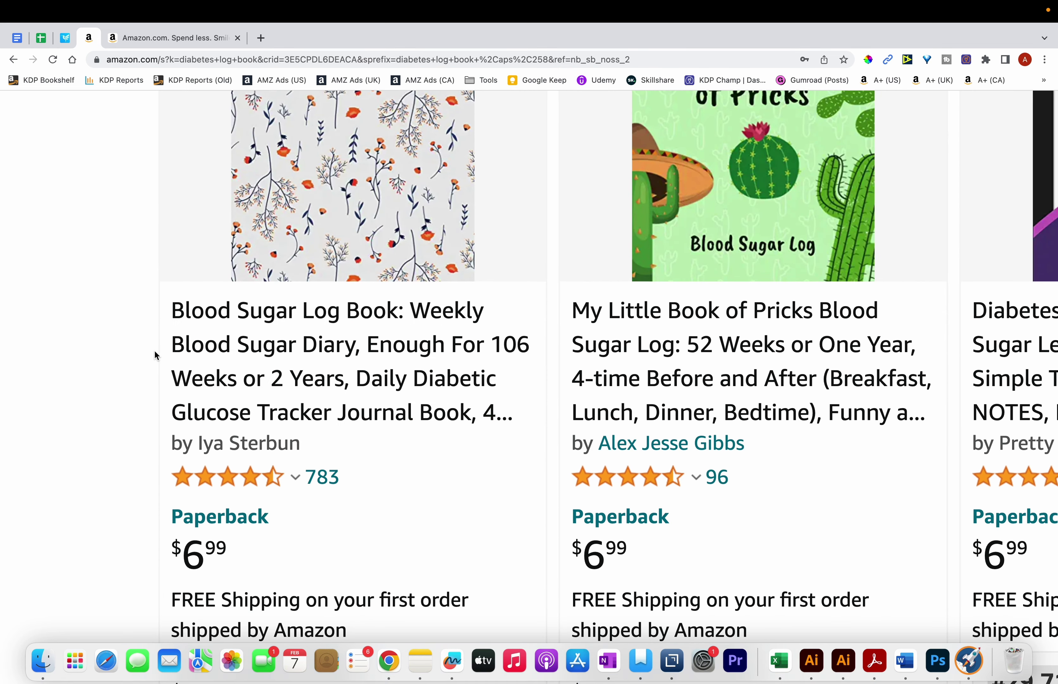
pyautogui.click(150, 38)
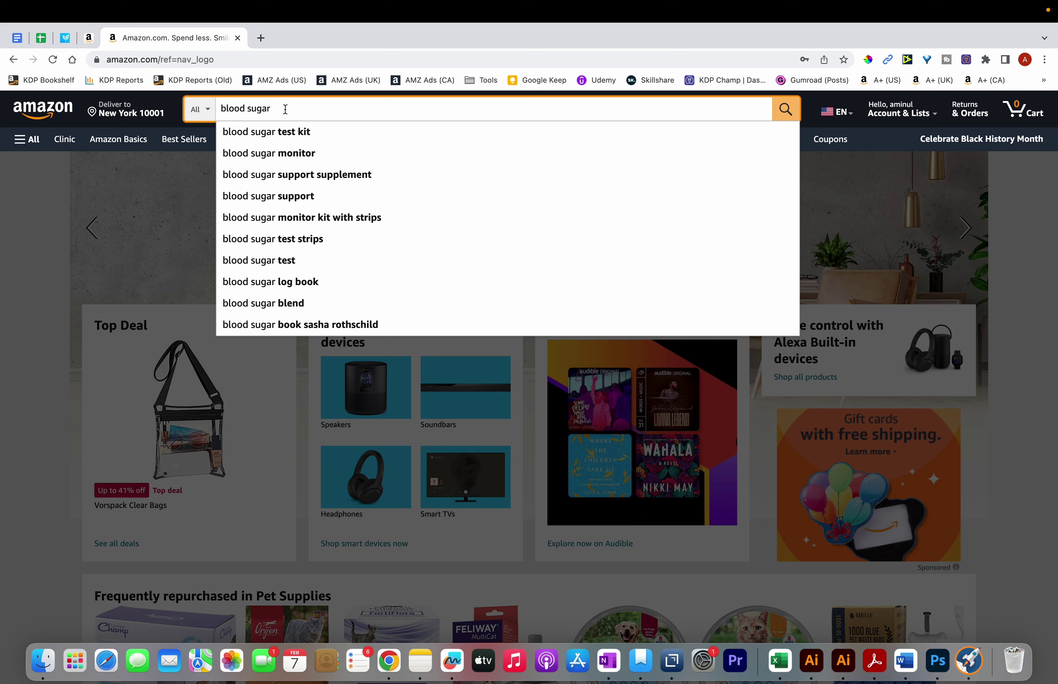
pyautogui.write('d')
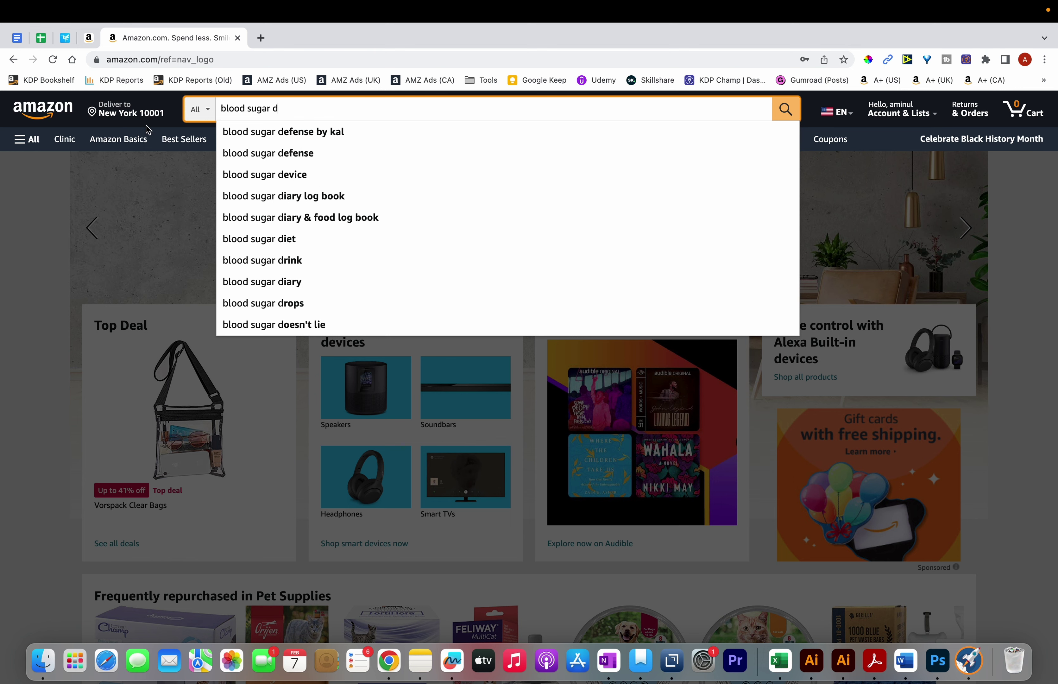
# Add the keyword "Blood sugar diary" in cell A6 of the keyword sheet with a demand score of 3
pyautogui.click(41, 38)
pyautogui.click(116, 299)
pyautogui.write('B')
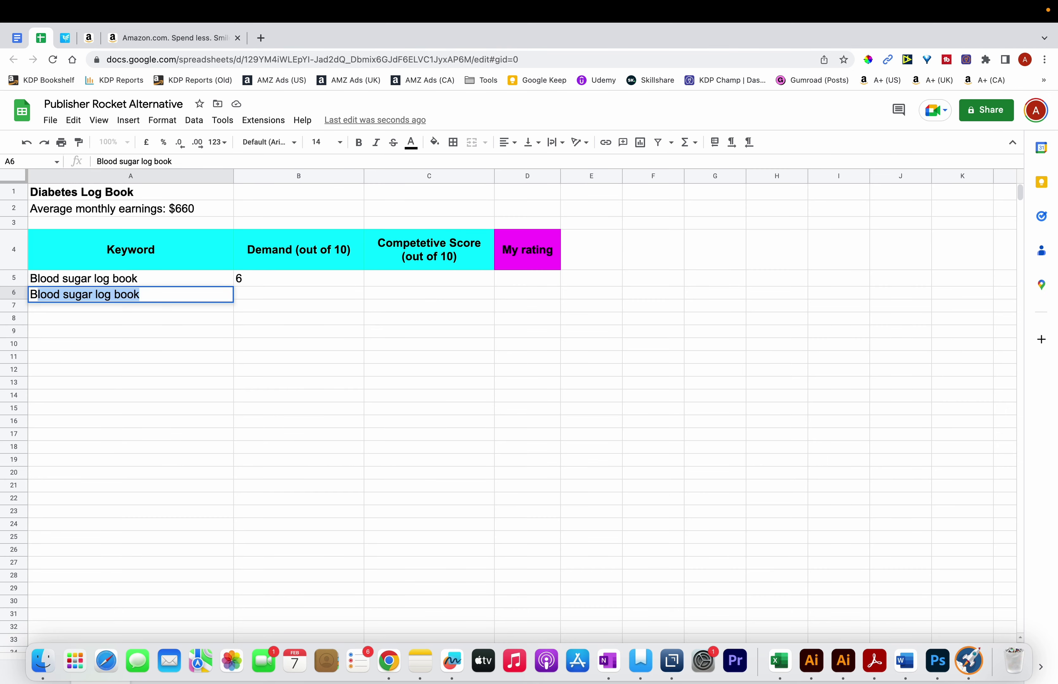
pyautogui.write('lood sugar diary')
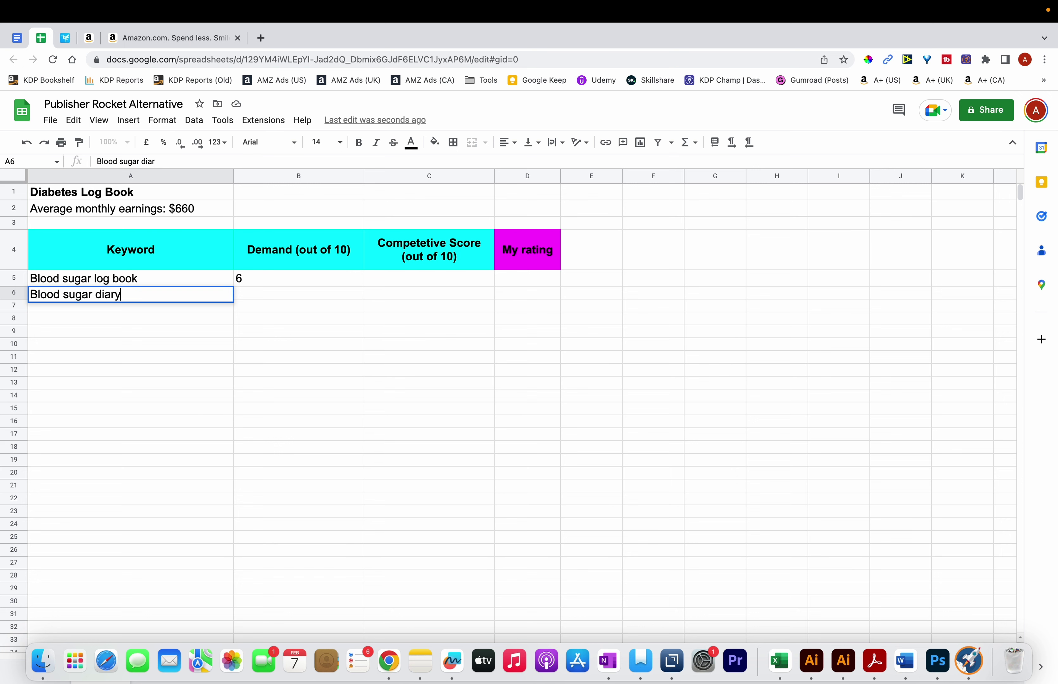
pyautogui.click(180, 302)
pyautogui.click(250, 303)
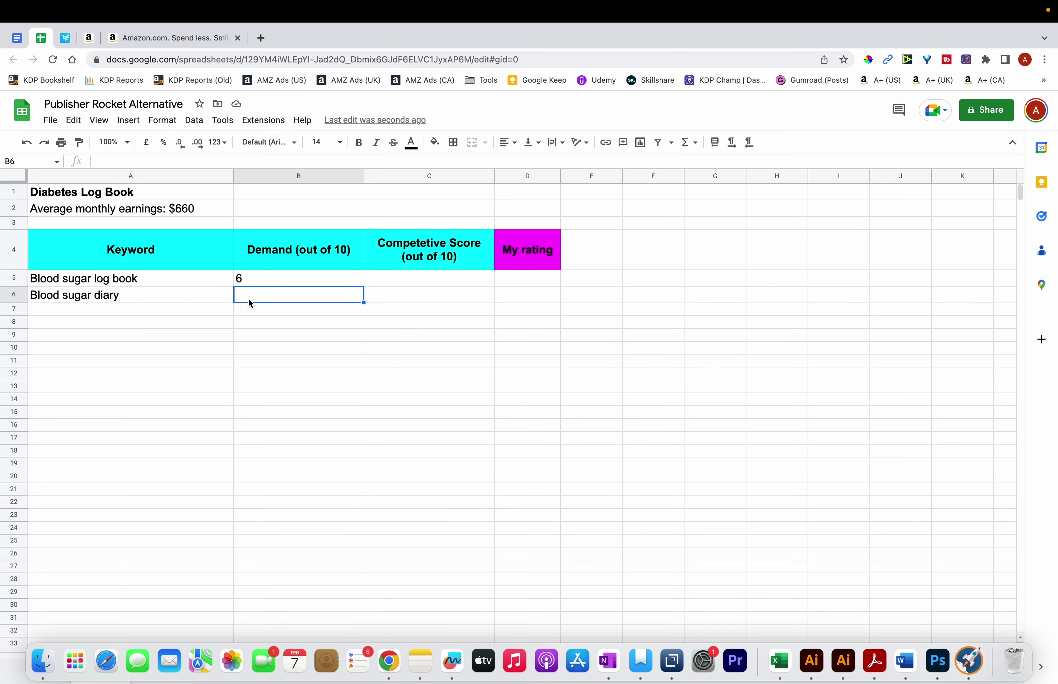
pyautogui.write('3')
pyautogui.press('Return')
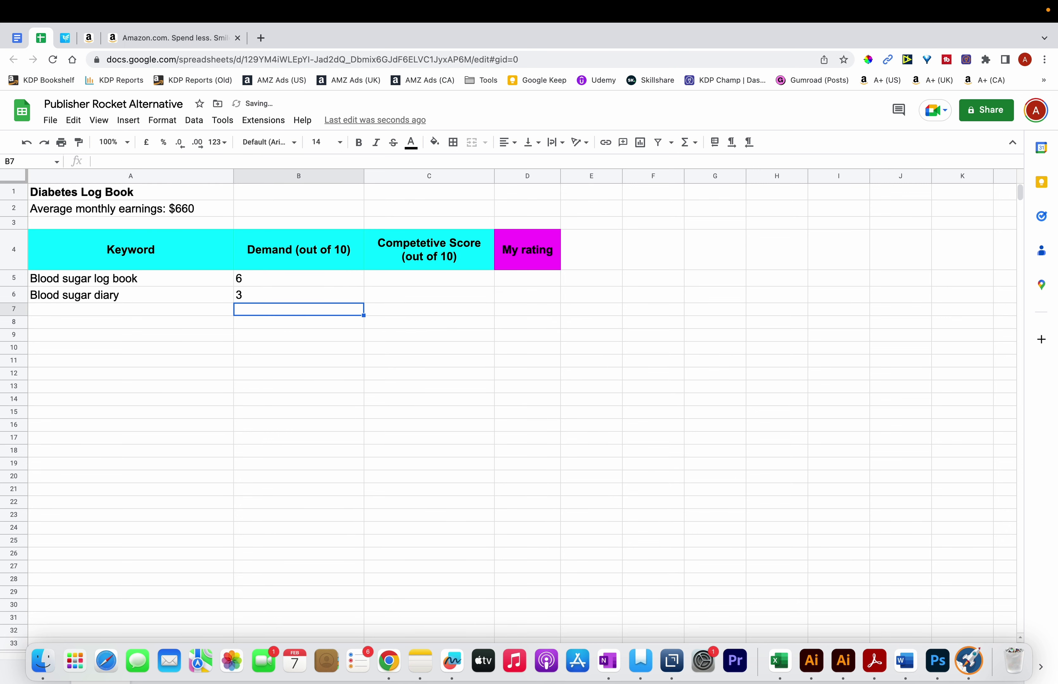
pyautogui.click(265, 301)
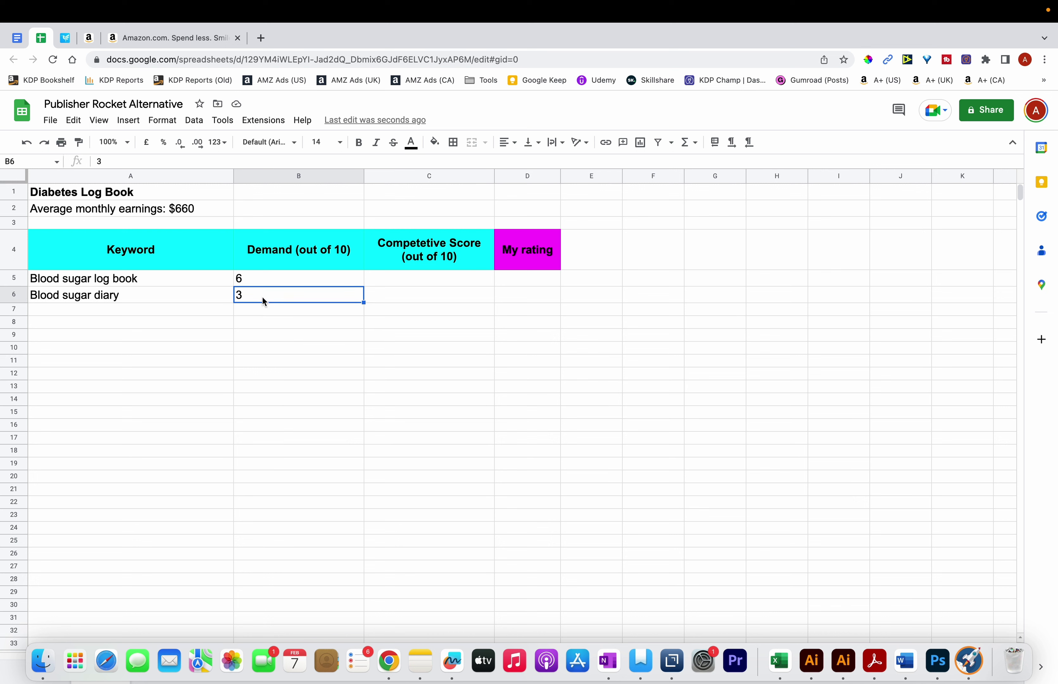
pyautogui.click(204, 283)
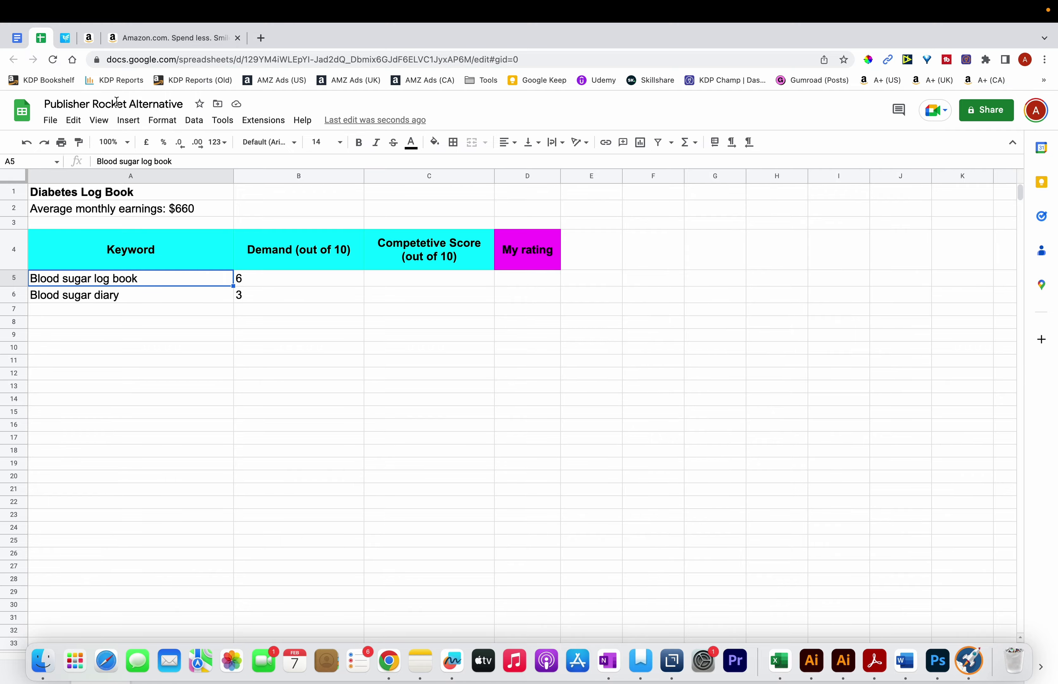
# Check the first organic book's title and details in the diabetes log book results for more keywords
pyautogui.click(90, 39)
pyautogui.moveTo(291, 240)
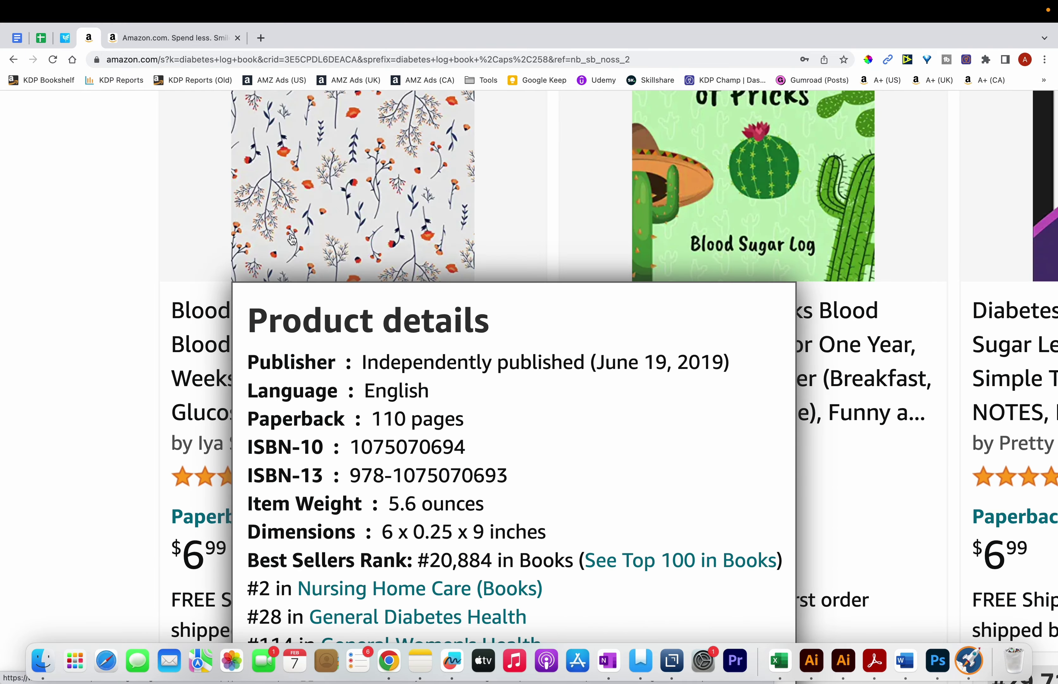
pyautogui.scroll(-5, 291, 240)
pyautogui.scroll(2, 291, 240)
pyautogui.scroll(3, 514, 342)
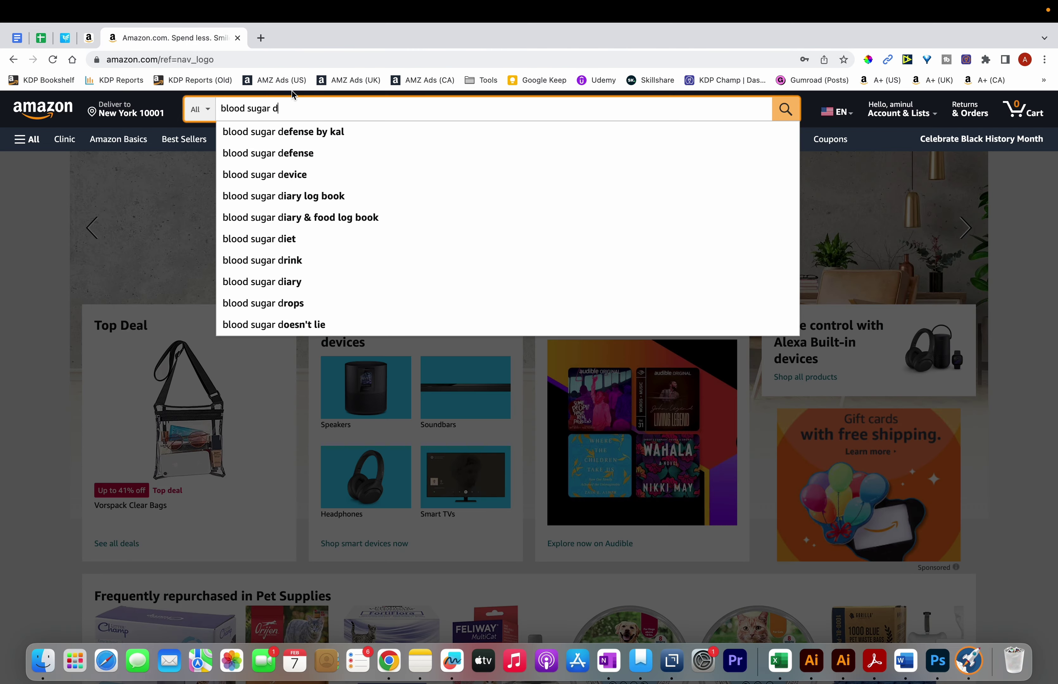
# Replace the Amazon search text with "diabetes l" in stages, checking the suggestions at each stage
pyautogui.moveTo(281, 109); pyautogui.dragTo(221, 107)
pyautogui.write('d')
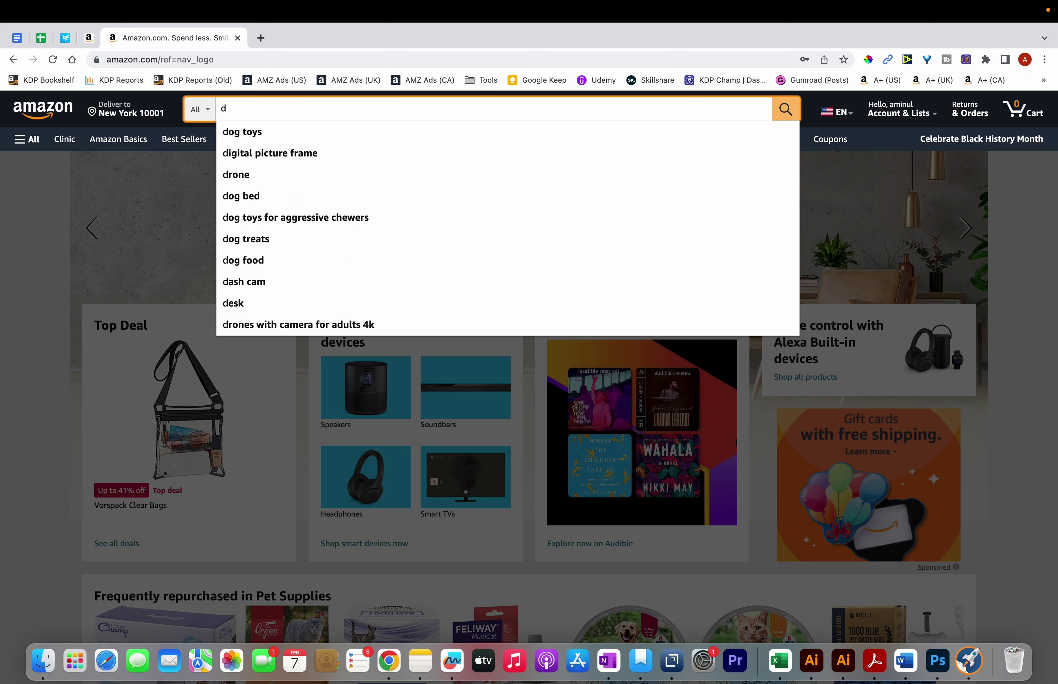
pyautogui.write('iab')
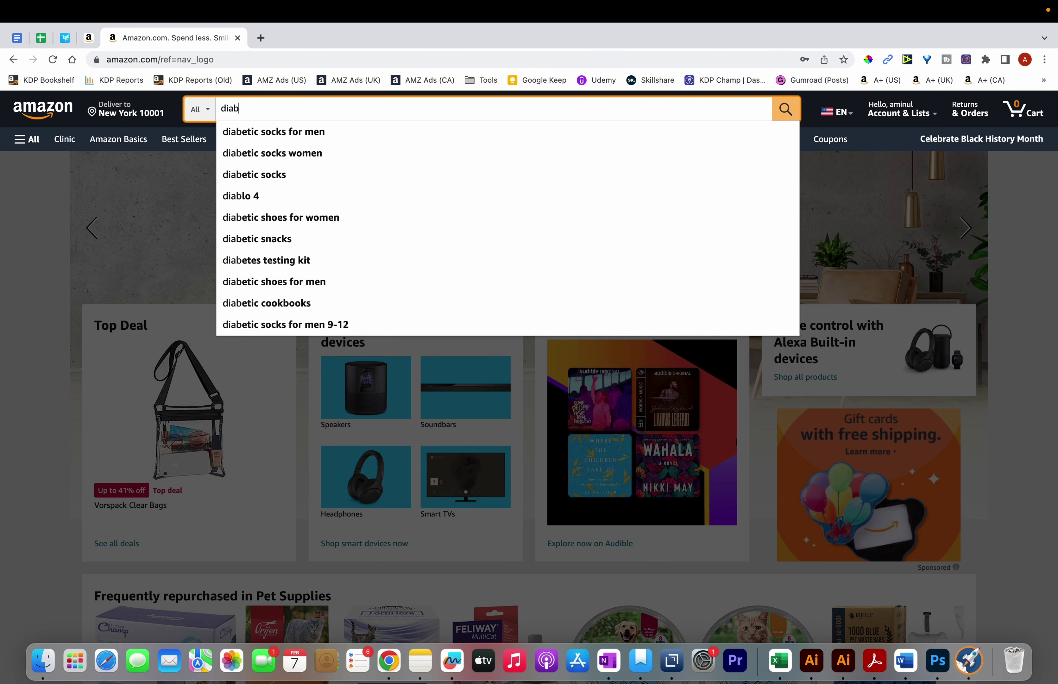
pyautogui.write('etes')
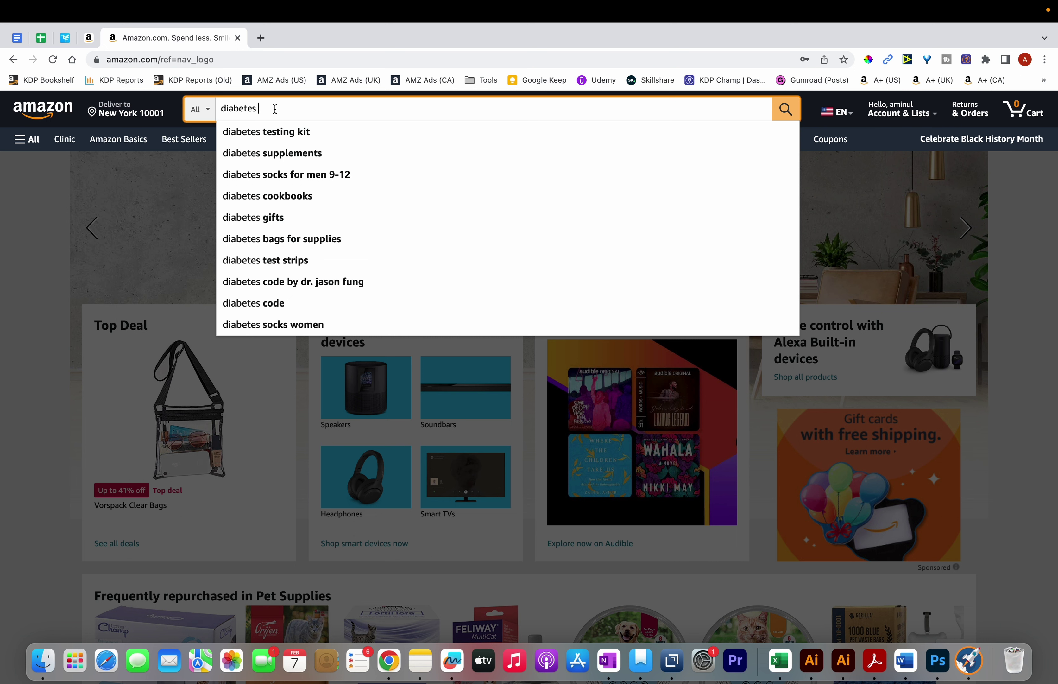
pyautogui.write('l')
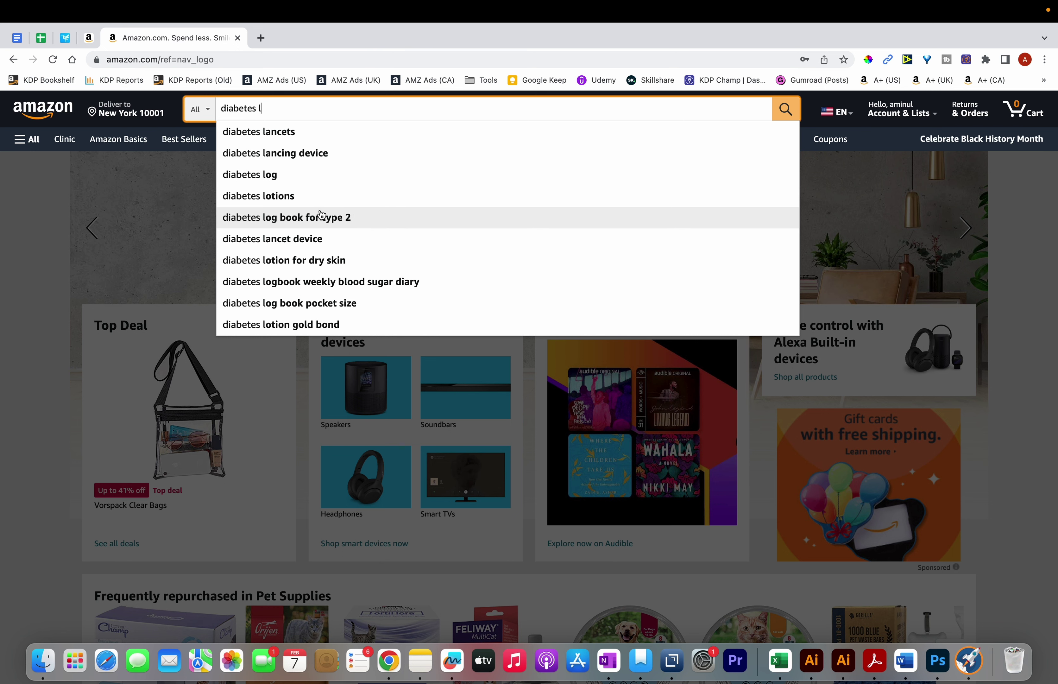
# Add the keyword "Diabetes log" in cell A7 of the keyword sheet with a demand score of 7
pyautogui.click(45, 40)
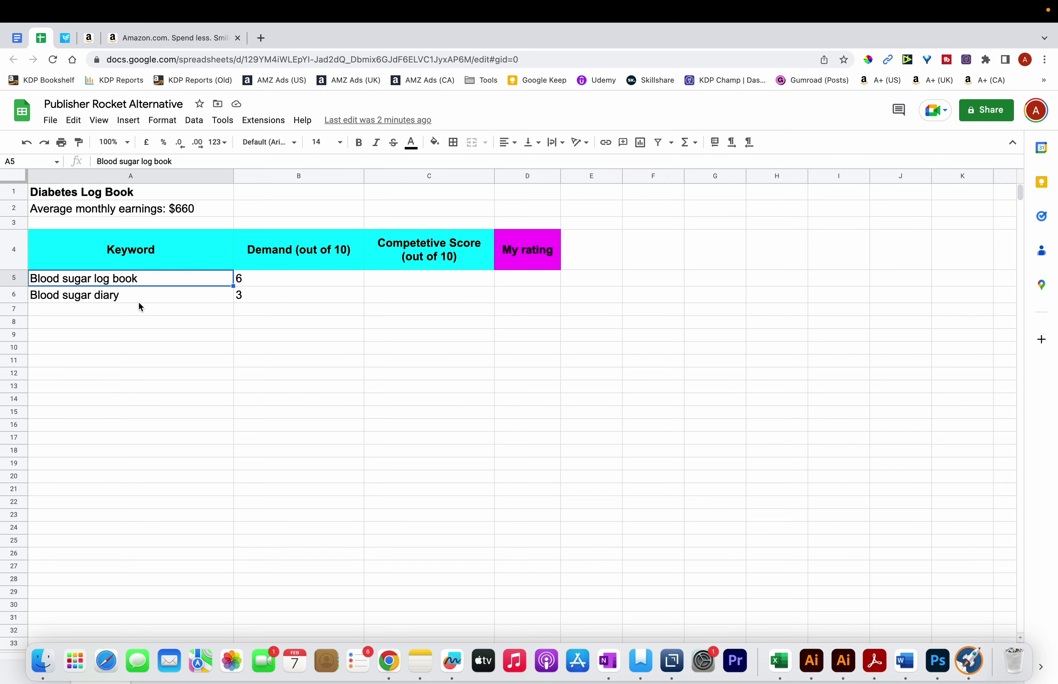
pyautogui.click(138, 312)
pyautogui.write('Diabetes log')
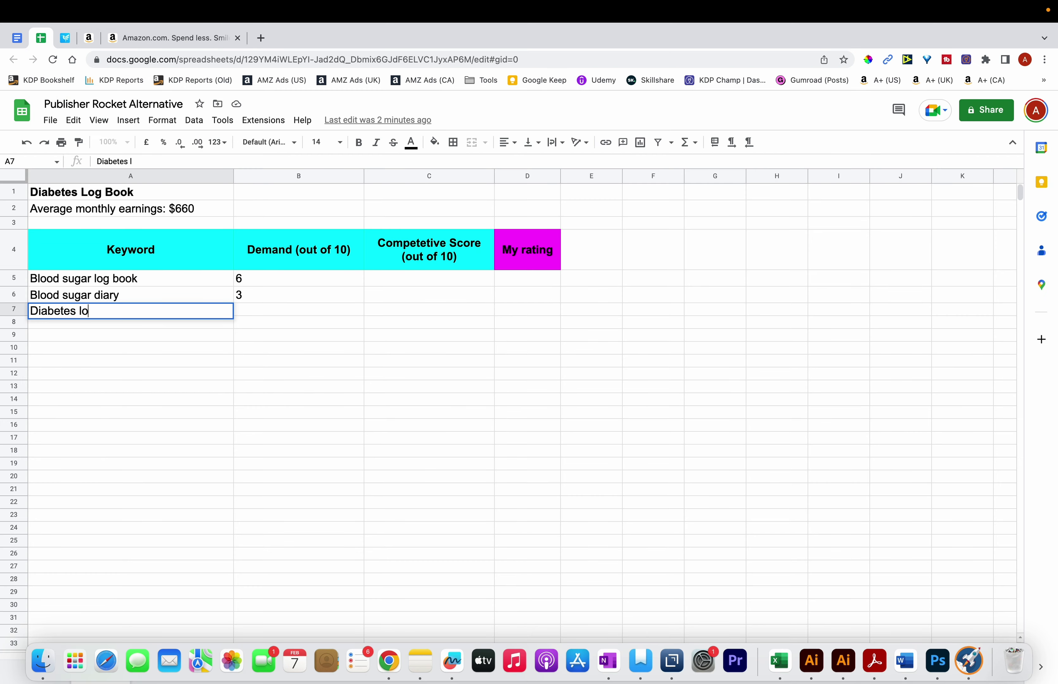
pyautogui.click(283, 313)
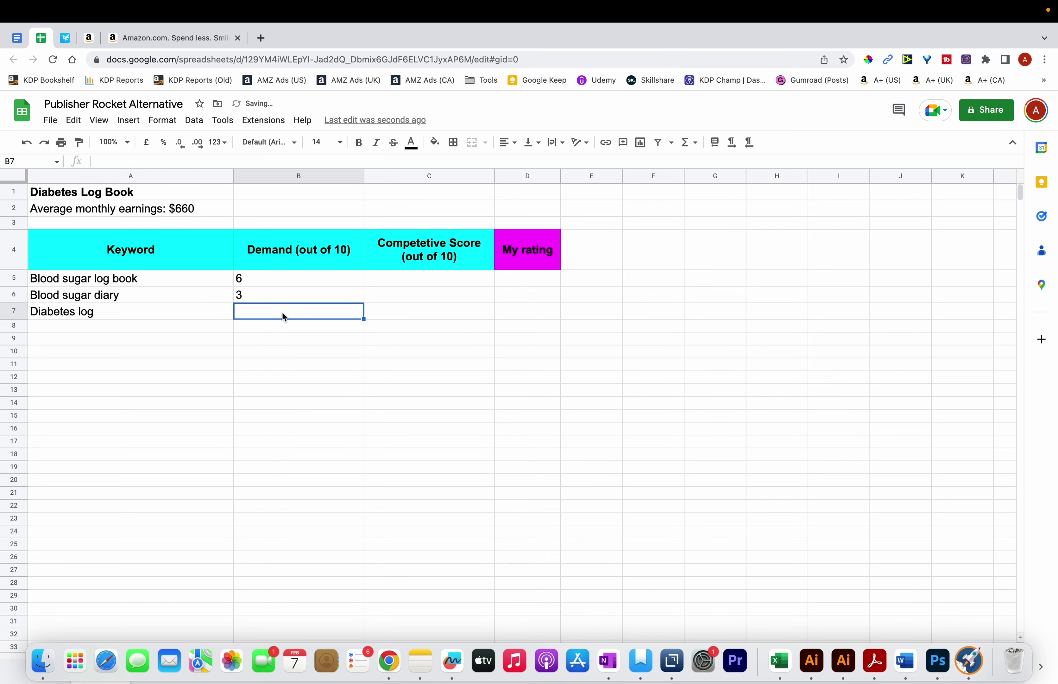
pyautogui.write('7')
# Add the keyword "Diabetes log book for type 2" in cell A8 with a demand score of 5
pyautogui.click(177, 327)
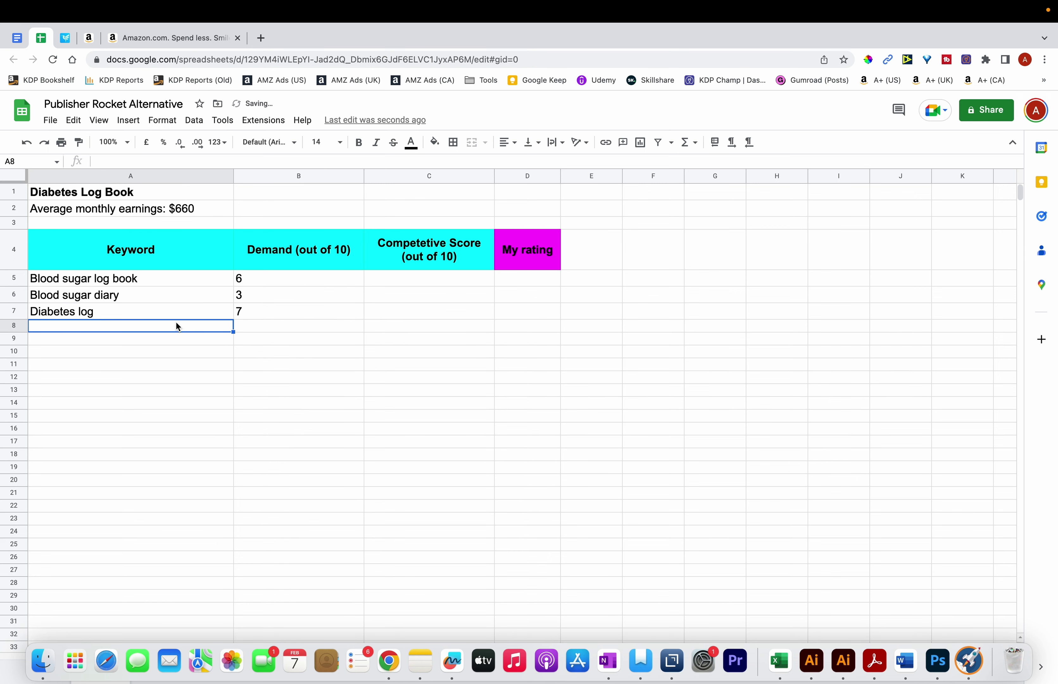
pyautogui.write('D')
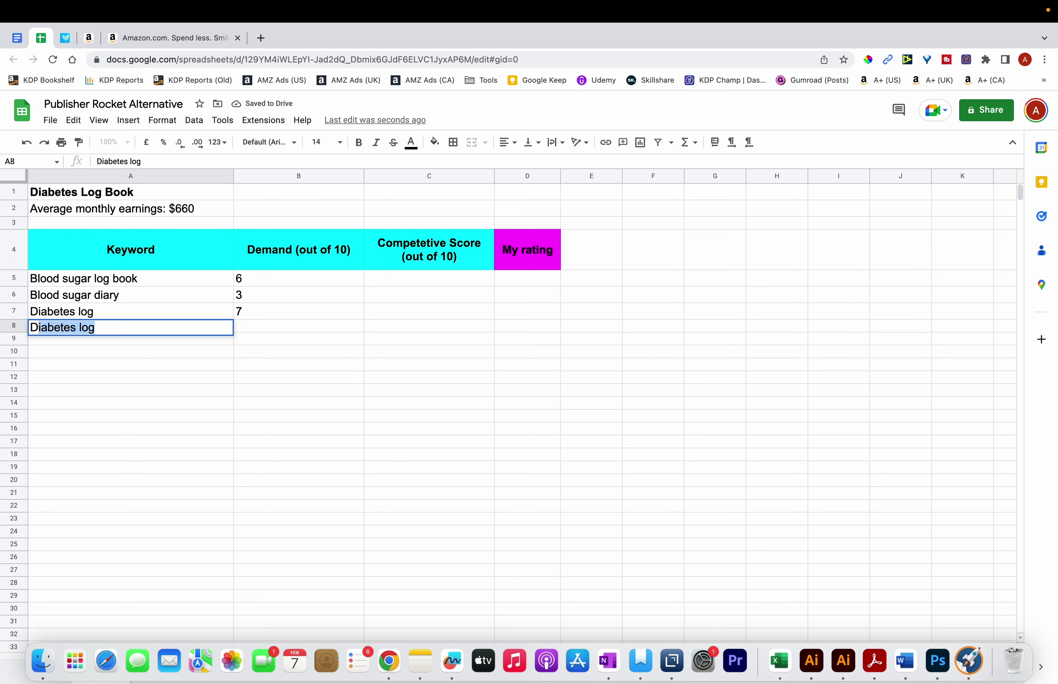
pyautogui.write('iabetes log book for type 2')
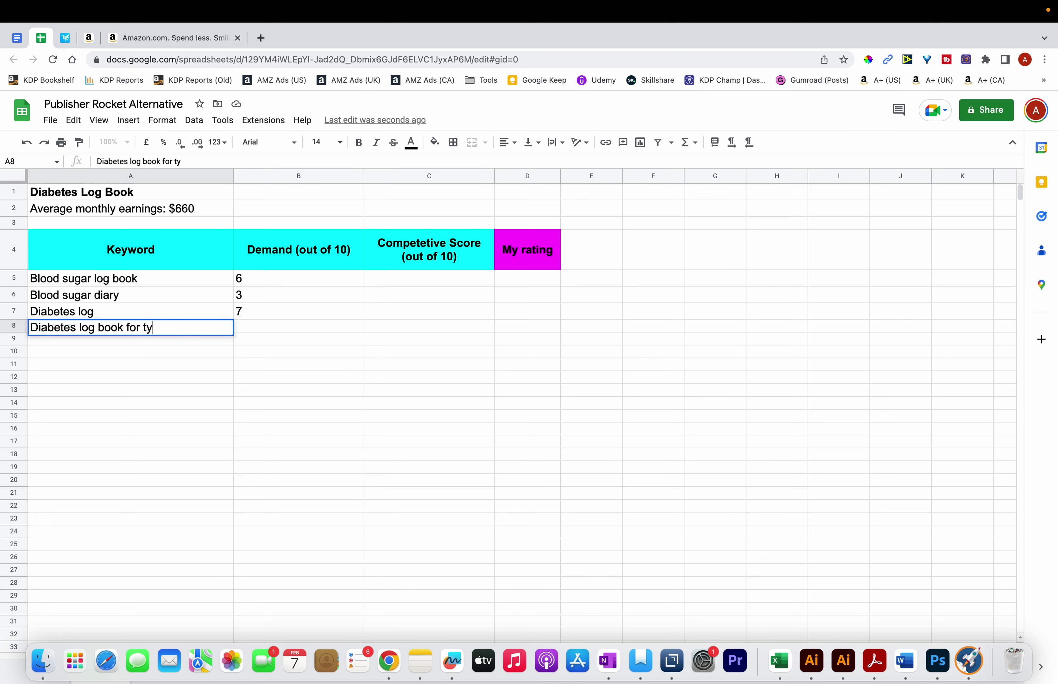
pyautogui.click(248, 330)
pyautogui.write('5')
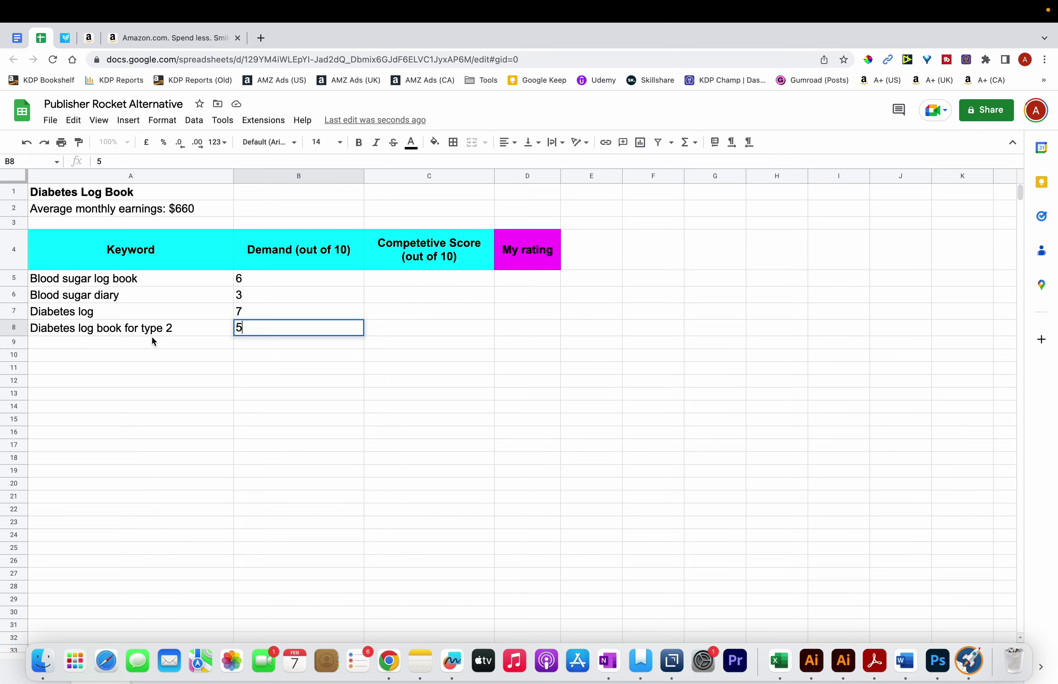
# Read the book titles in the Amazon diabetes log book results for further keyword ideas
pyautogui.click(89, 39)
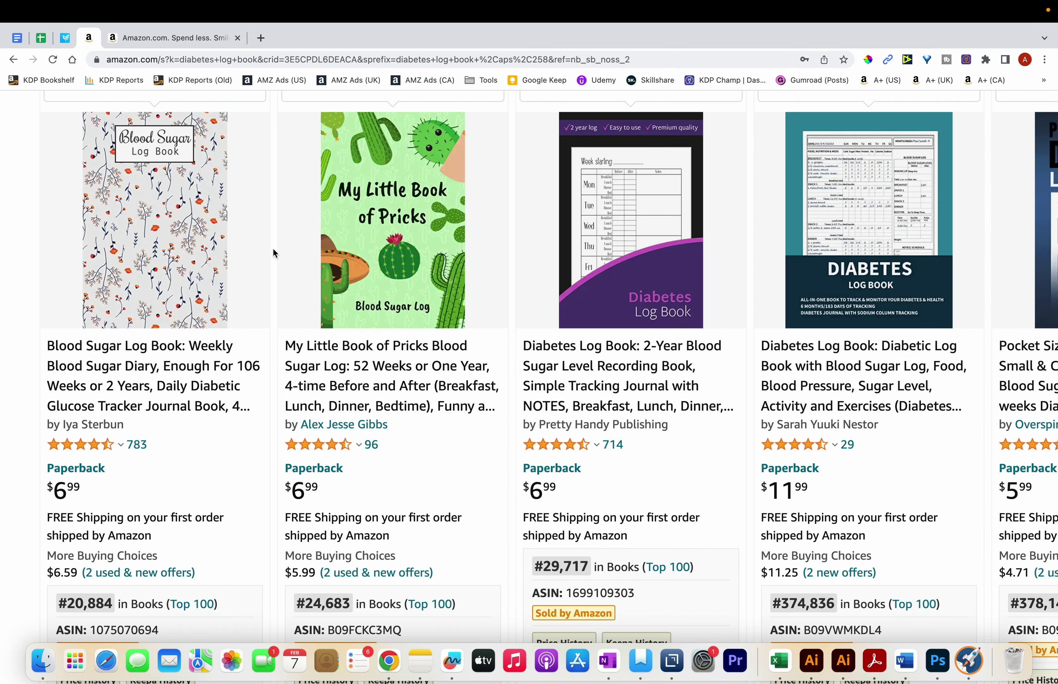
pyautogui.scroll(-5, 273, 253)
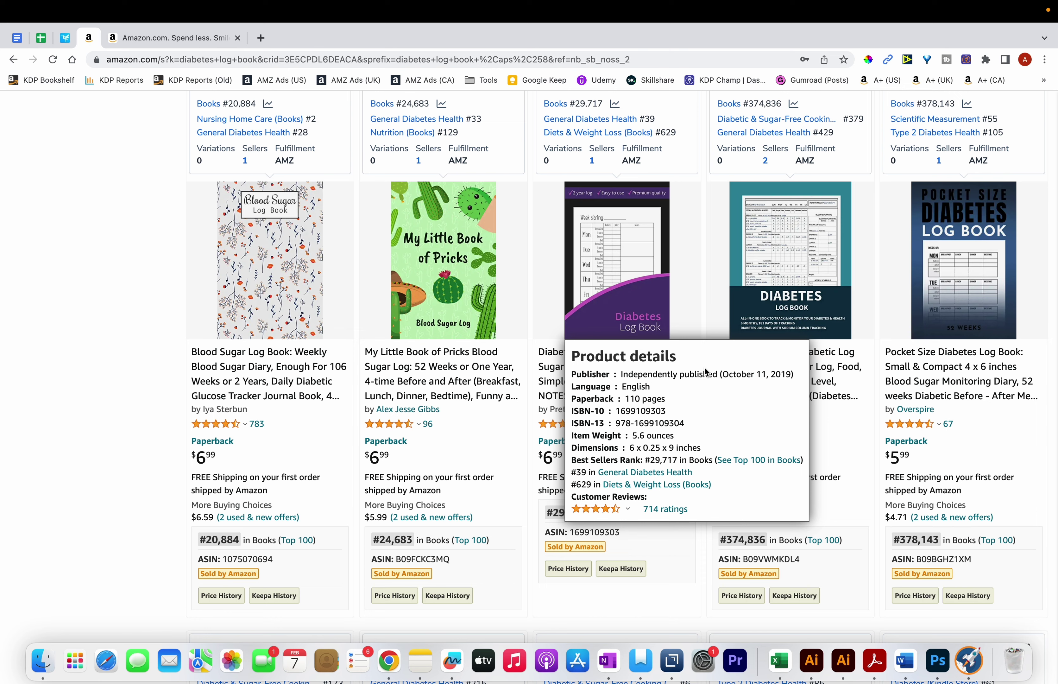
pyautogui.scroll(5, 832, 405)
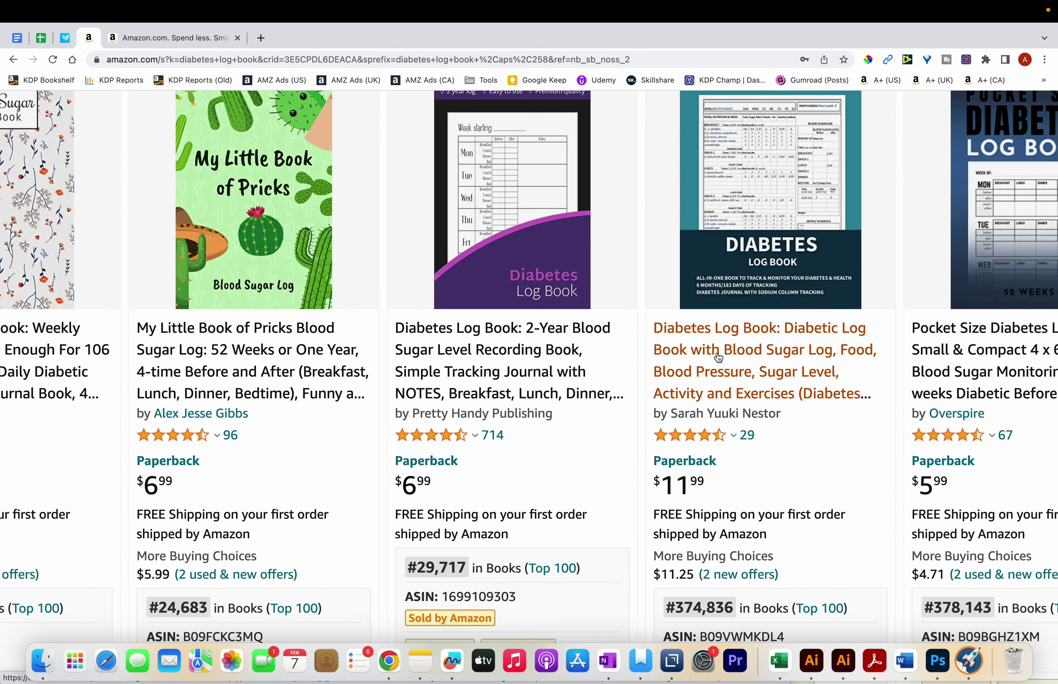
pyautogui.scroll(-5, 718, 357)
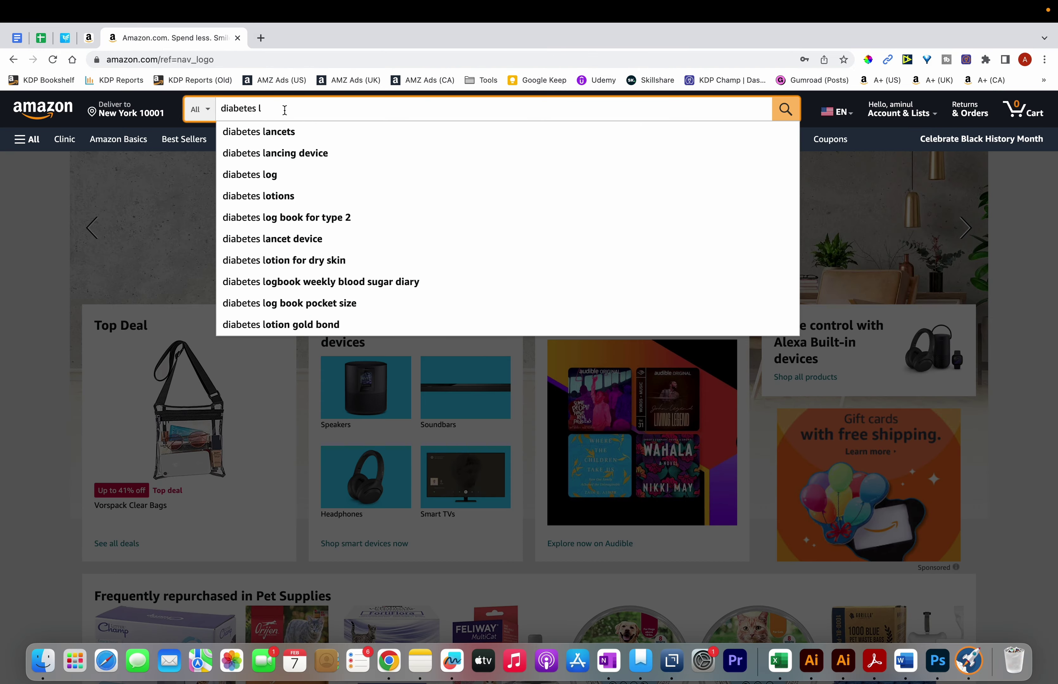
# Change the query on the Amazon home page to "diabetic l" and check its search suggestions
pyautogui.moveTo(263, 110); pyautogui.dragTo(249, 111)
pyautogui.press('BackSpace')
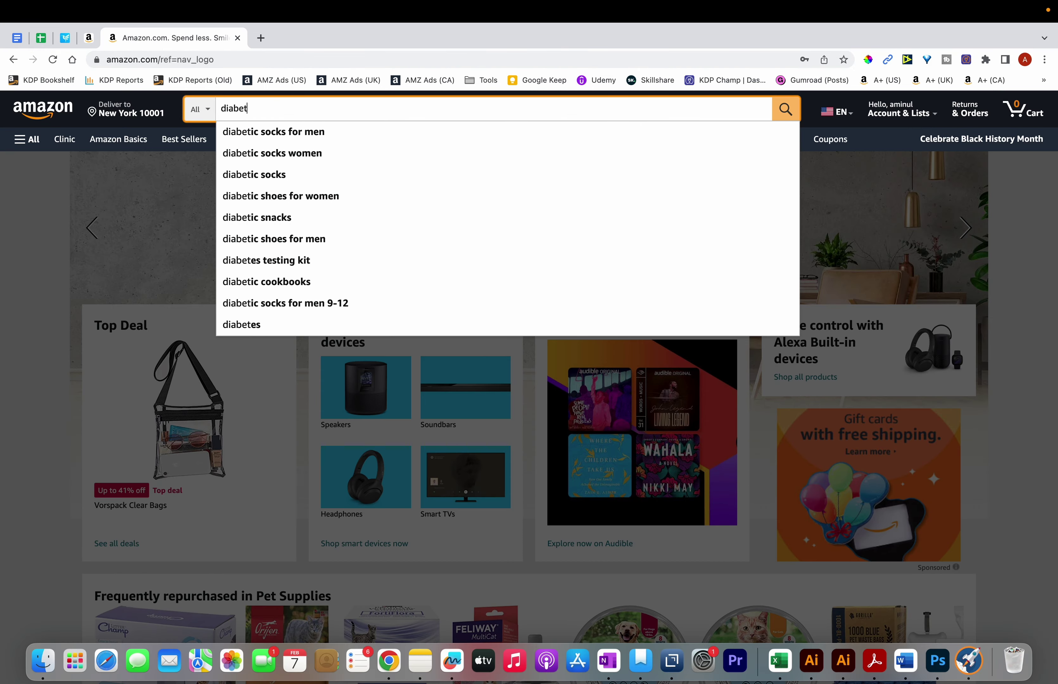
pyautogui.write('ic ')
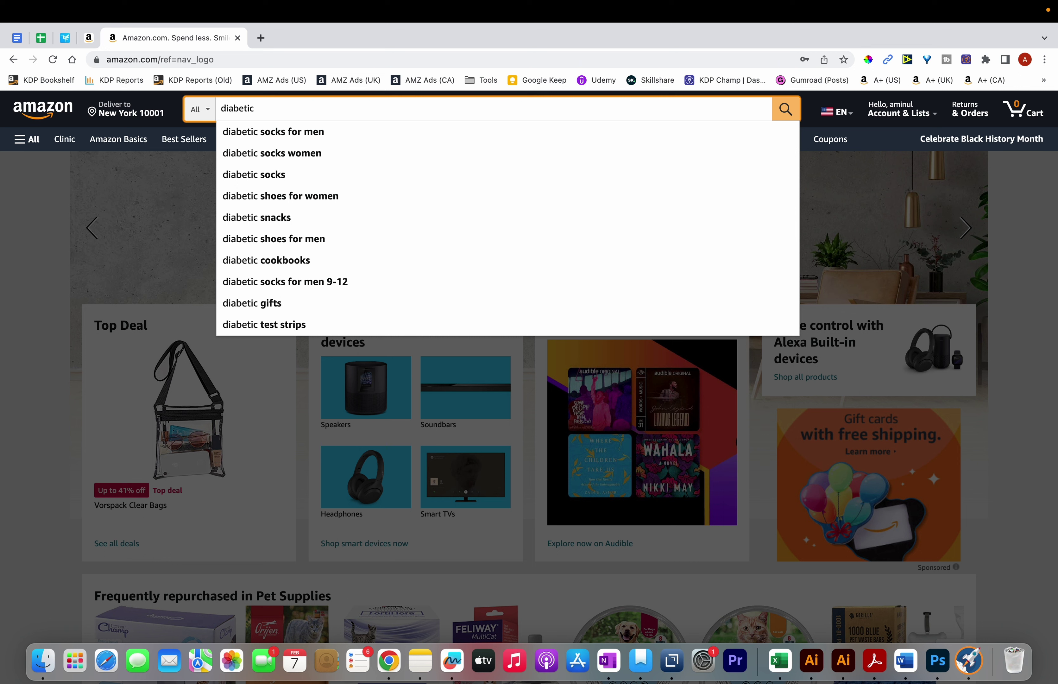
pyautogui.write('l')
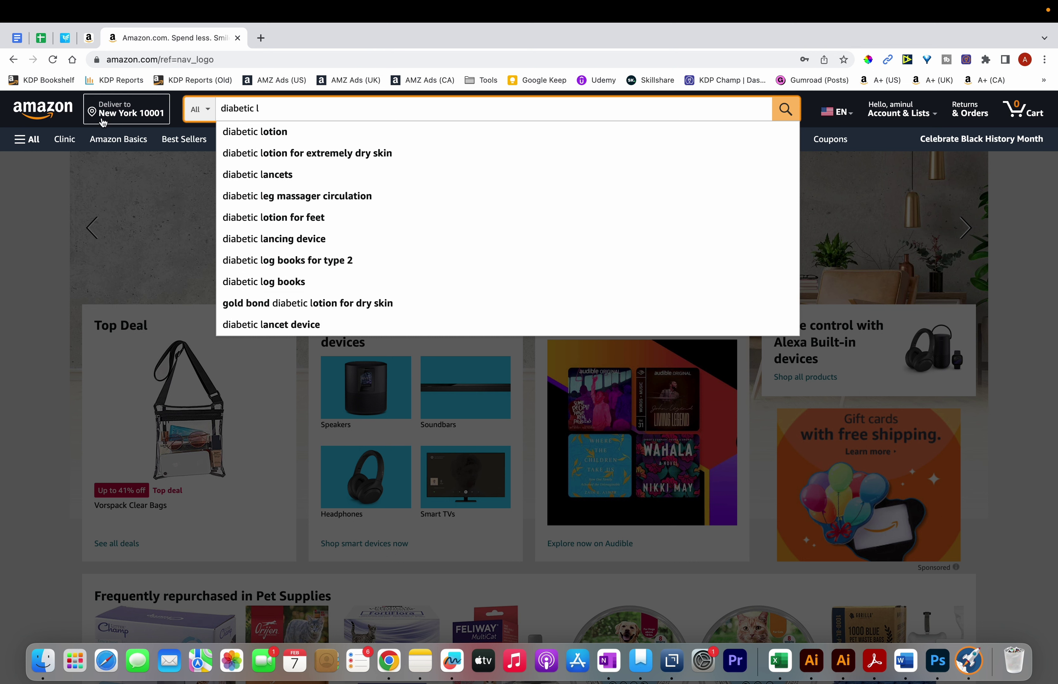
# Copy the keyword from A8 of the keyword sheet into A9 and reword it as "Diabetic log book for type 2"
pyautogui.click(48, 42)
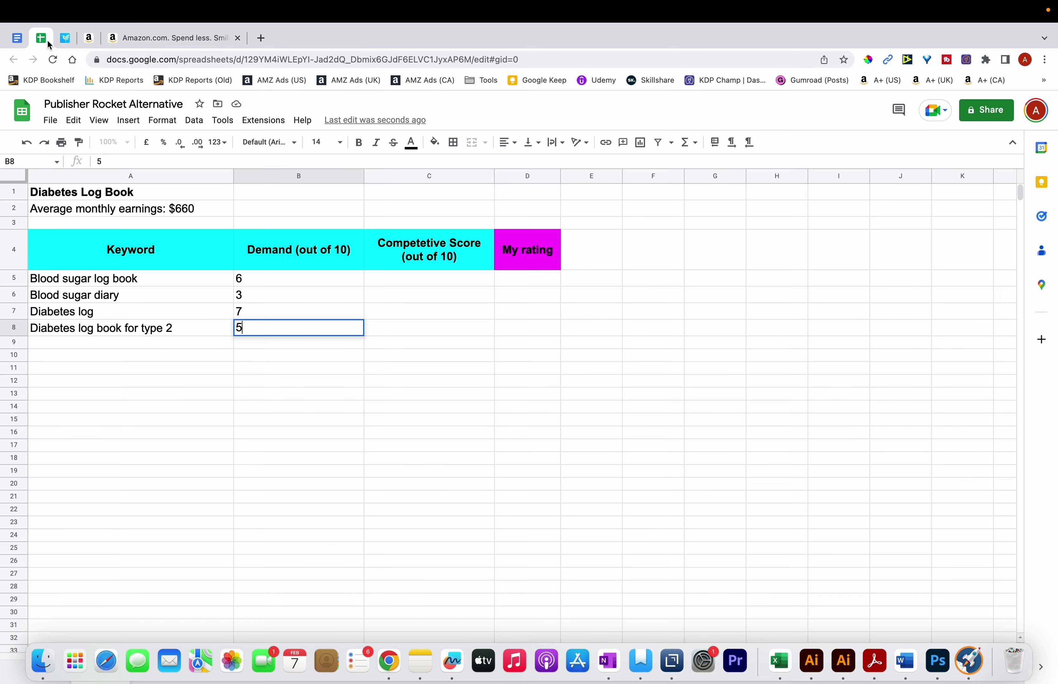
pyautogui.click(129, 332)
pyautogui.press('super+c')
pyautogui.click(119, 342)
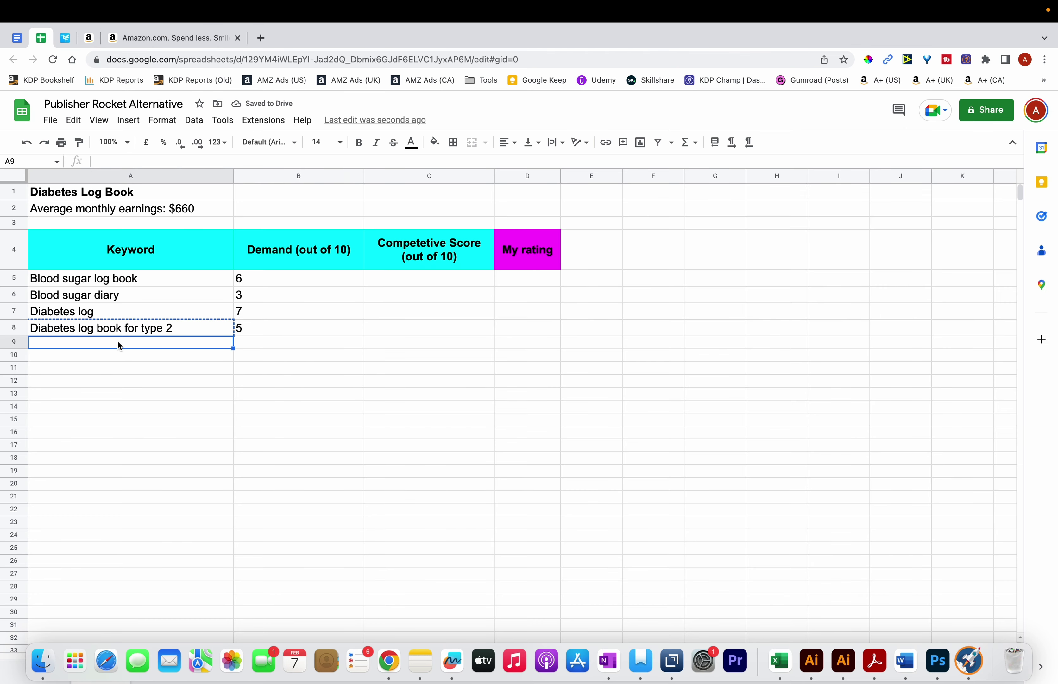
pyautogui.press('super+v')
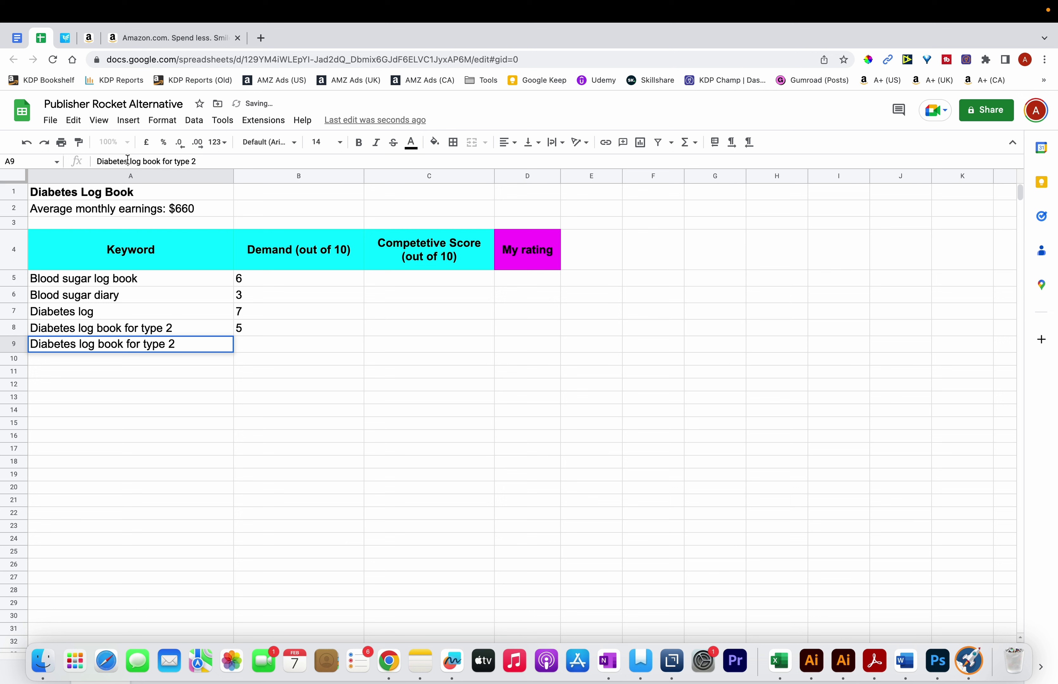
pyautogui.click(127, 161)
pyautogui.press('BackSpace')
pyautogui.press('BackSpace')
pyautogui.write('ic')
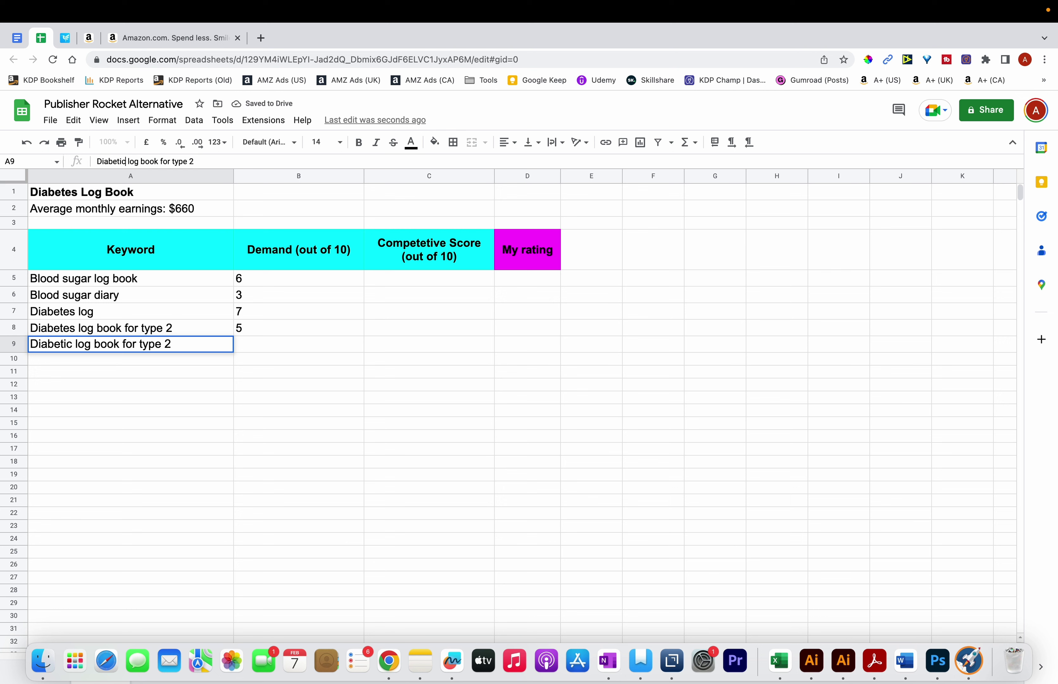
# Add the keyword "Diabetic log books" in cell A10
pyautogui.click(149, 360)
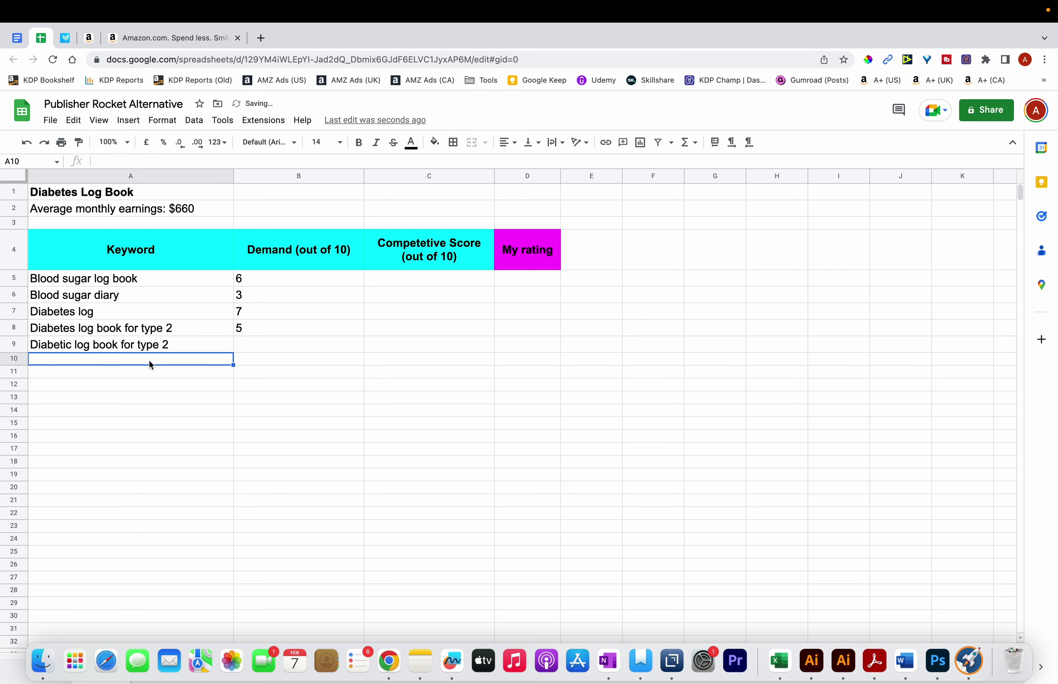
pyautogui.write('D')
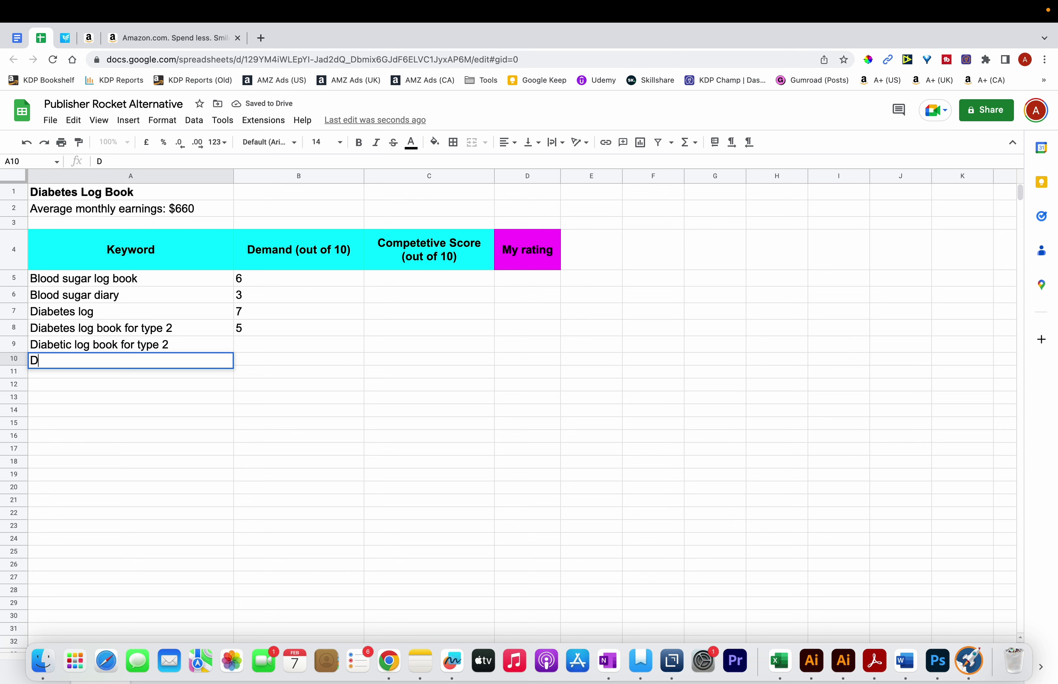
pyautogui.write('iabetic log books')
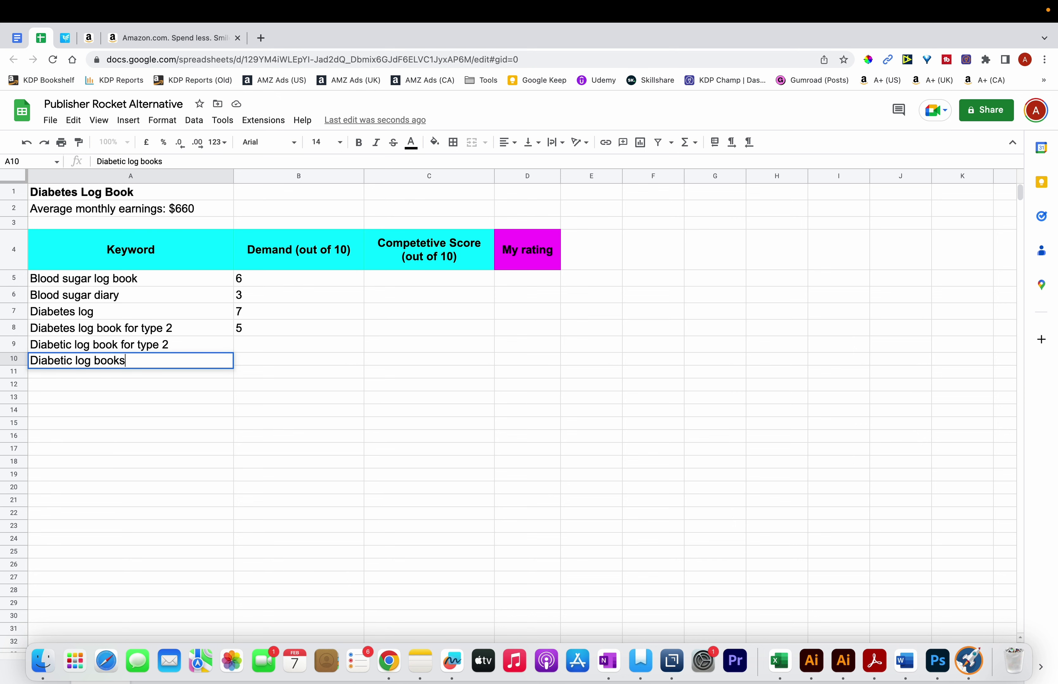
pyautogui.press('Return')
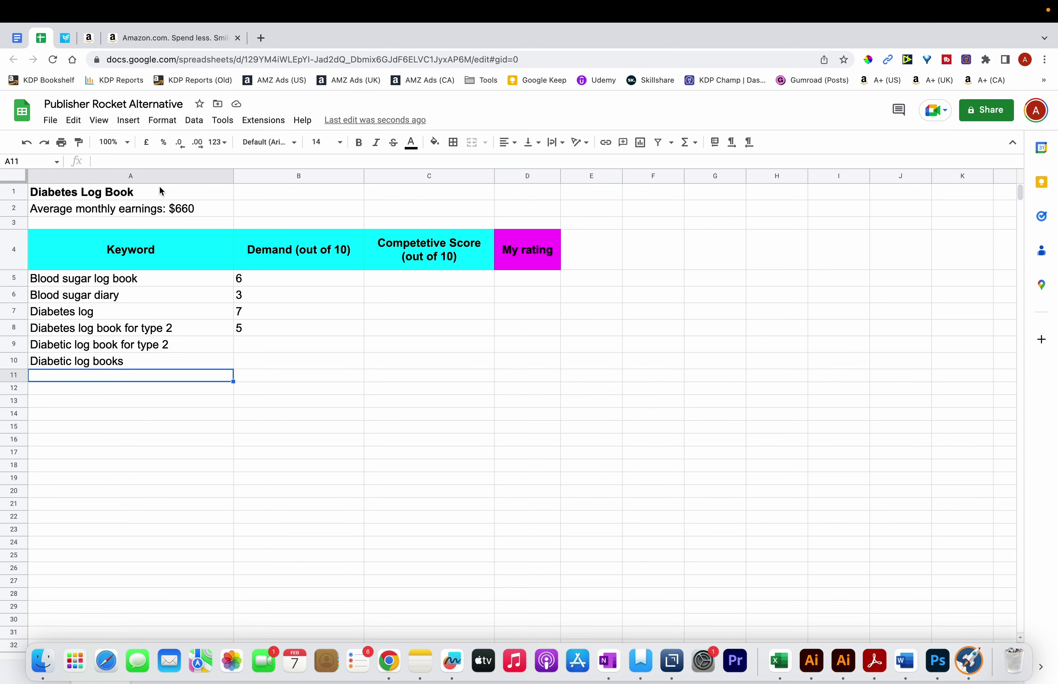
# Recheck the "diabetic l" suggestions on Amazon and enter a demand score of 6 in both B9 and B10
pyautogui.click(162, 38)
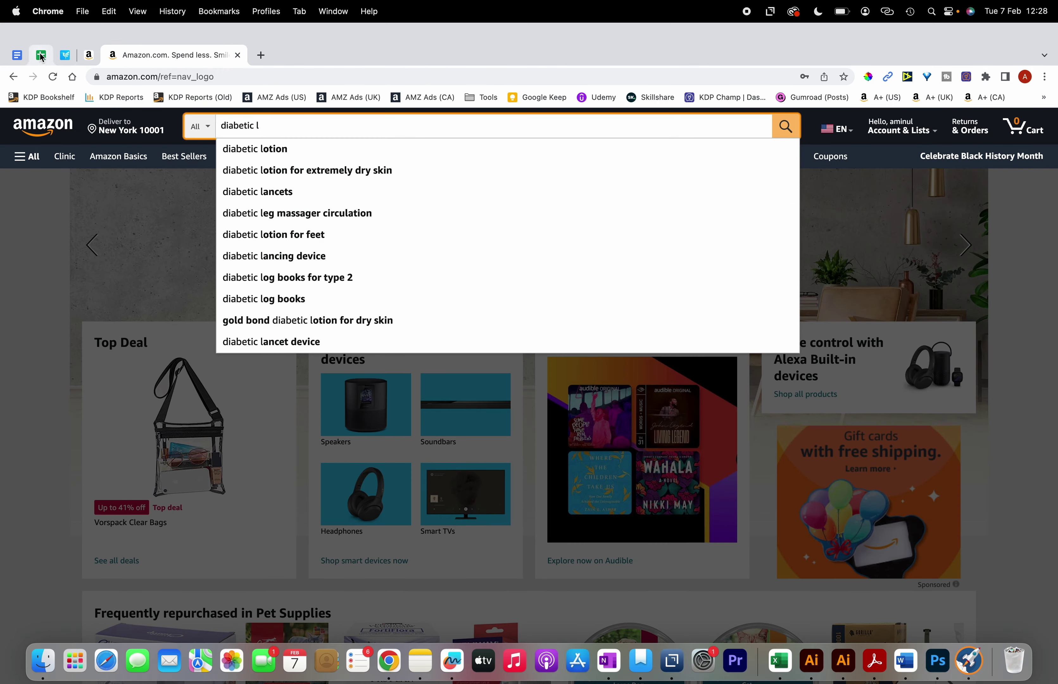
pyautogui.click(41, 38)
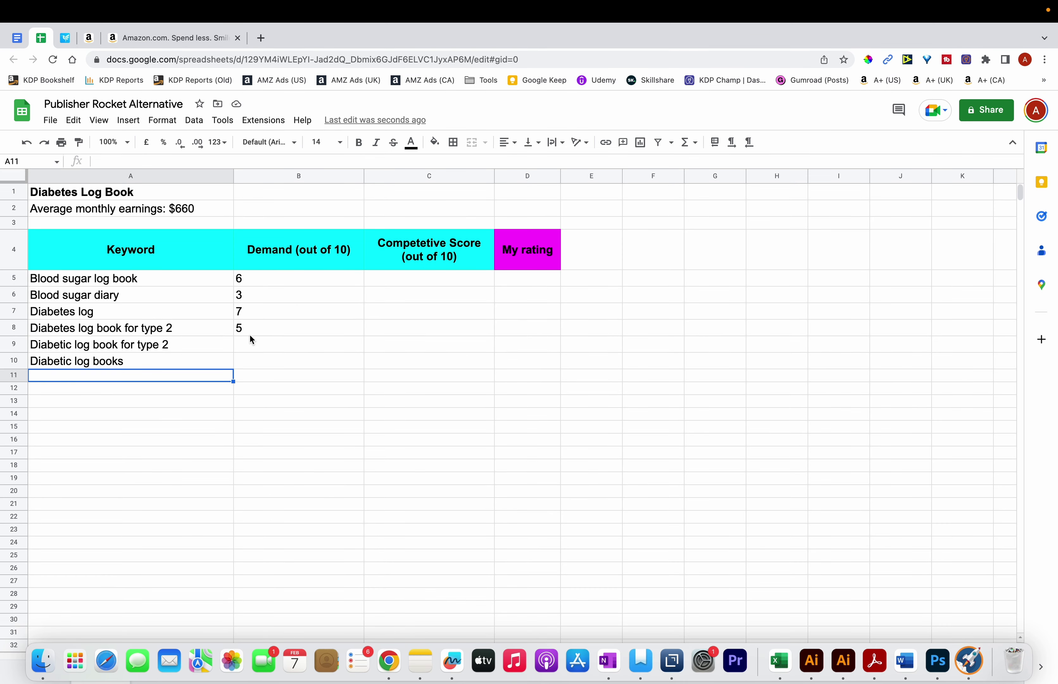
pyautogui.click(252, 345)
pyautogui.write('6')
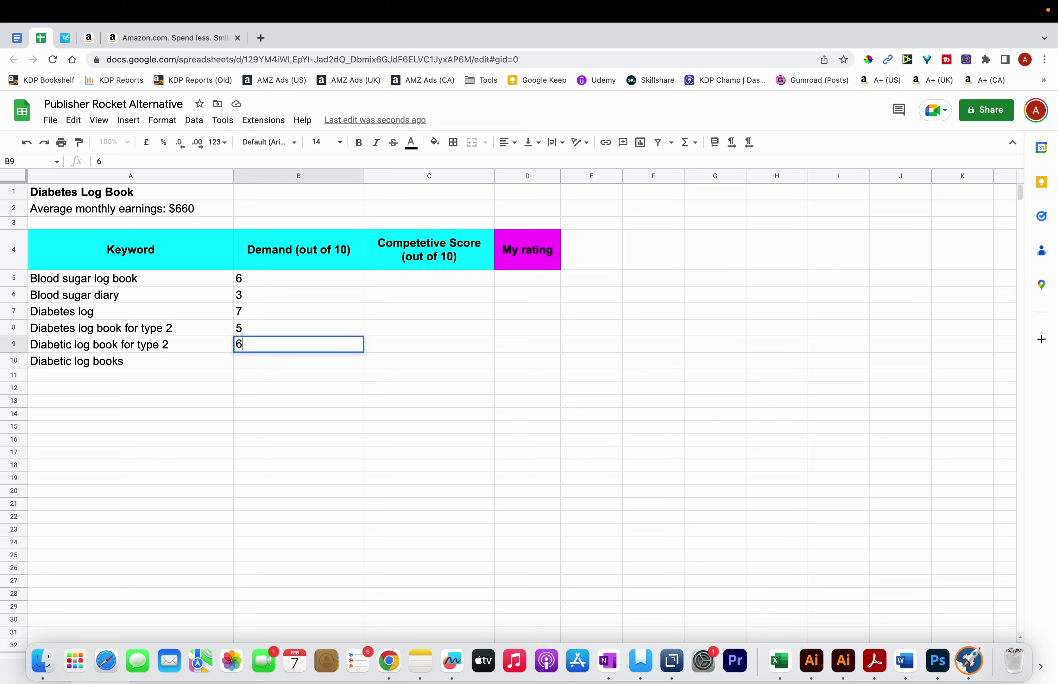
pyautogui.press('Return')
pyautogui.write('6')
pyautogui.press('Return')
# Review the demand scores in B5:B10 against the "diabetes" keyword search in Publisher Rocket, then return to the sheet in Chrome
pyautogui.moveTo(273, 282); pyautogui.dragTo(274, 365)
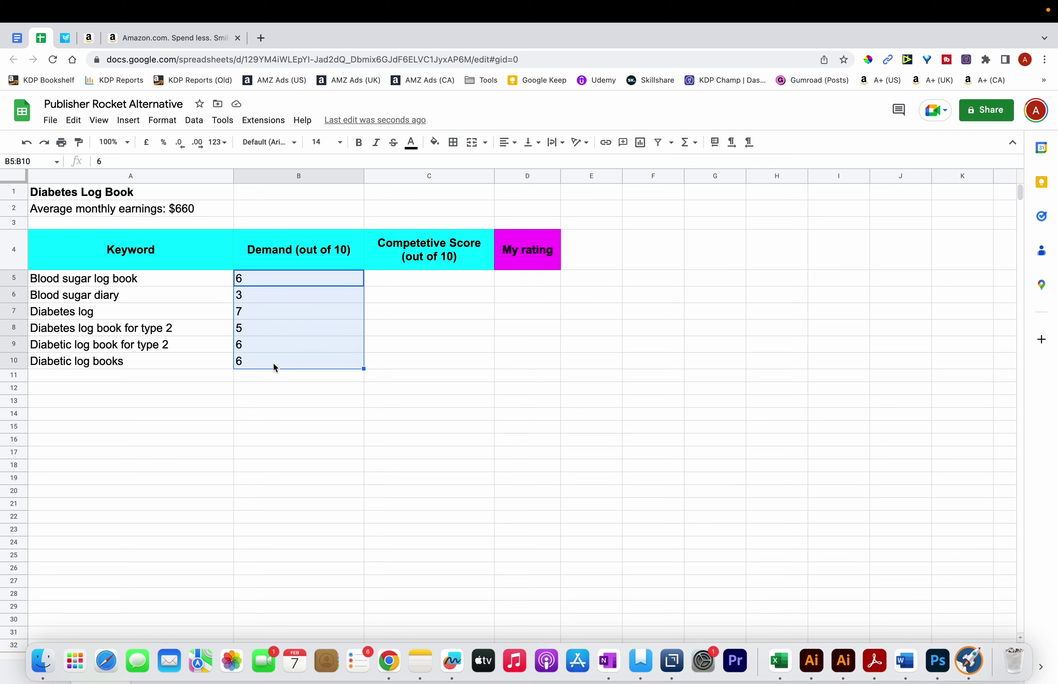
pyautogui.hotkey('ctrl', 'Left')
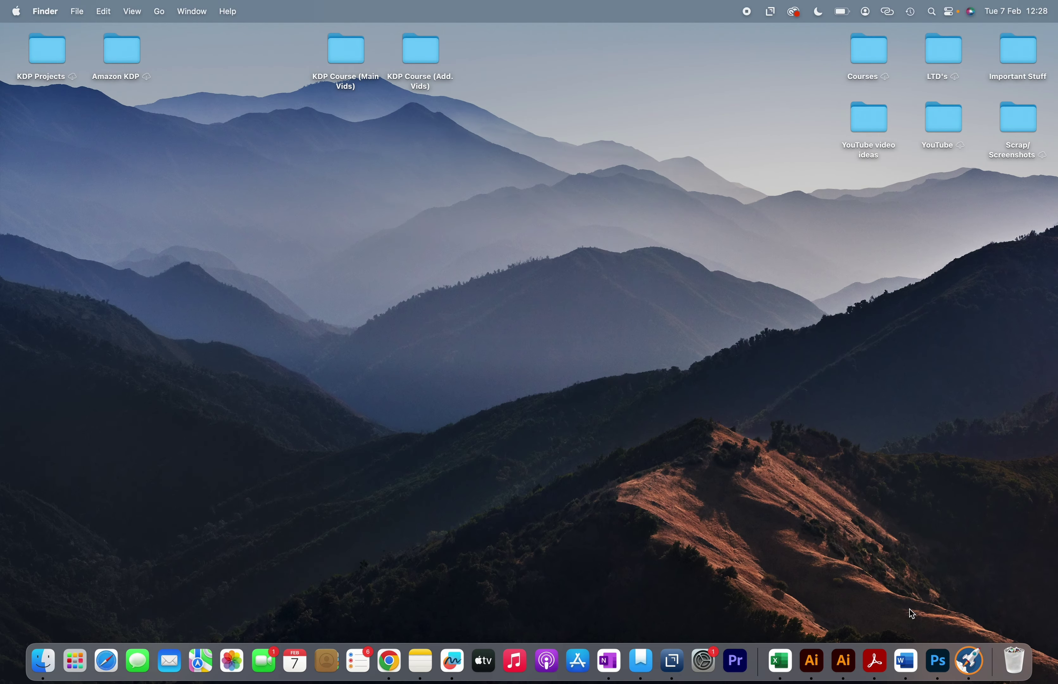
pyautogui.click(968, 654)
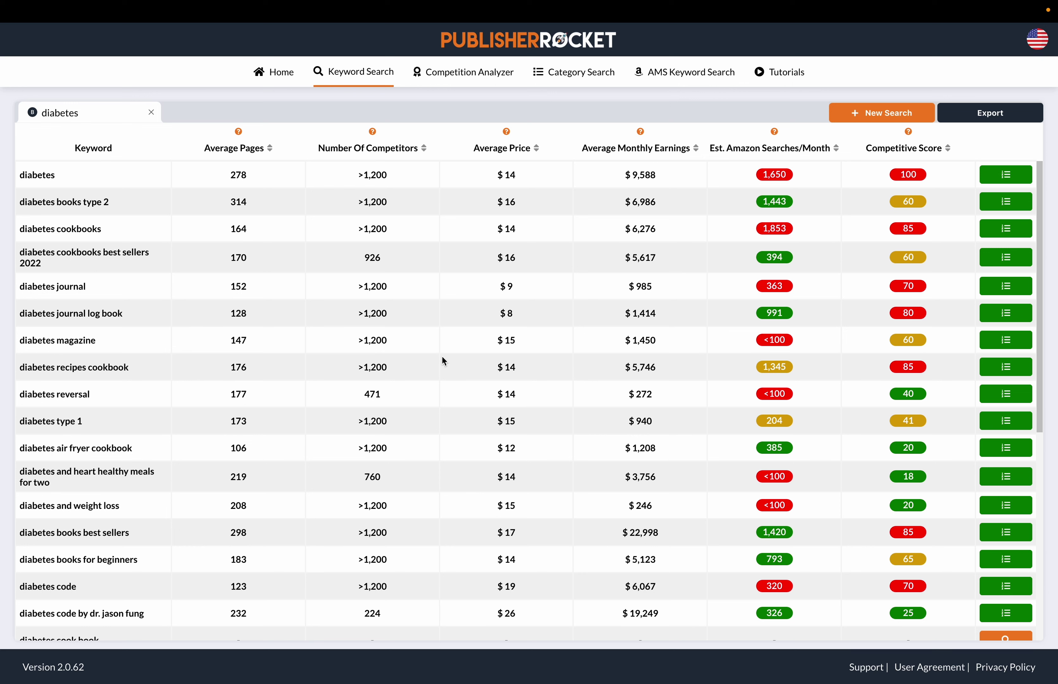
pyautogui.hotkey('ctrl', 'Left')
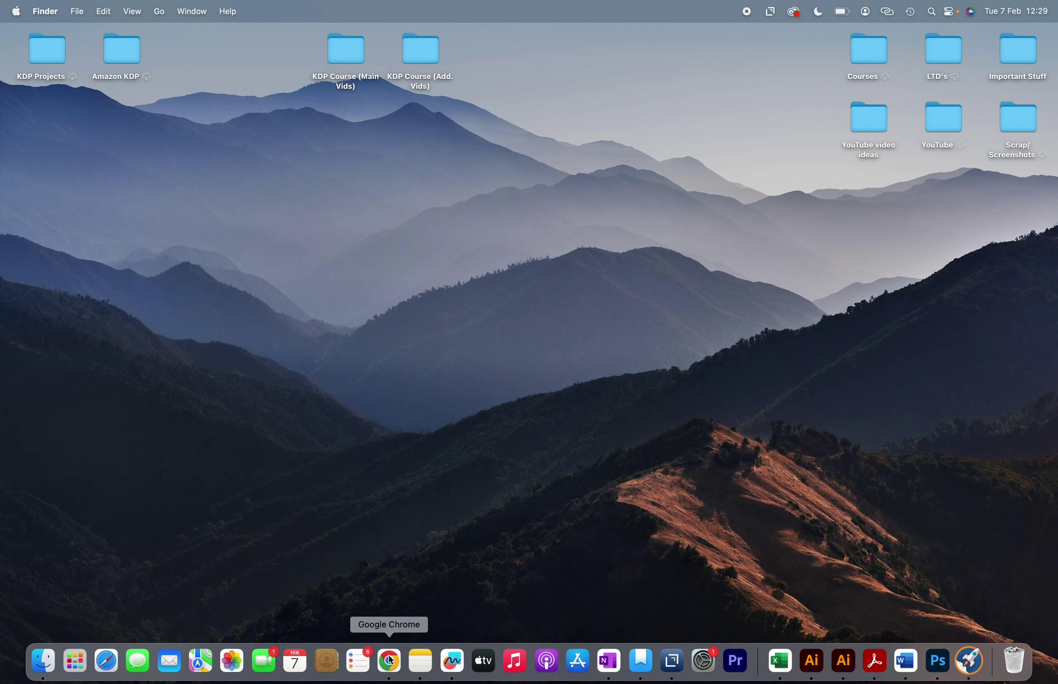
pyautogui.click(389, 661)
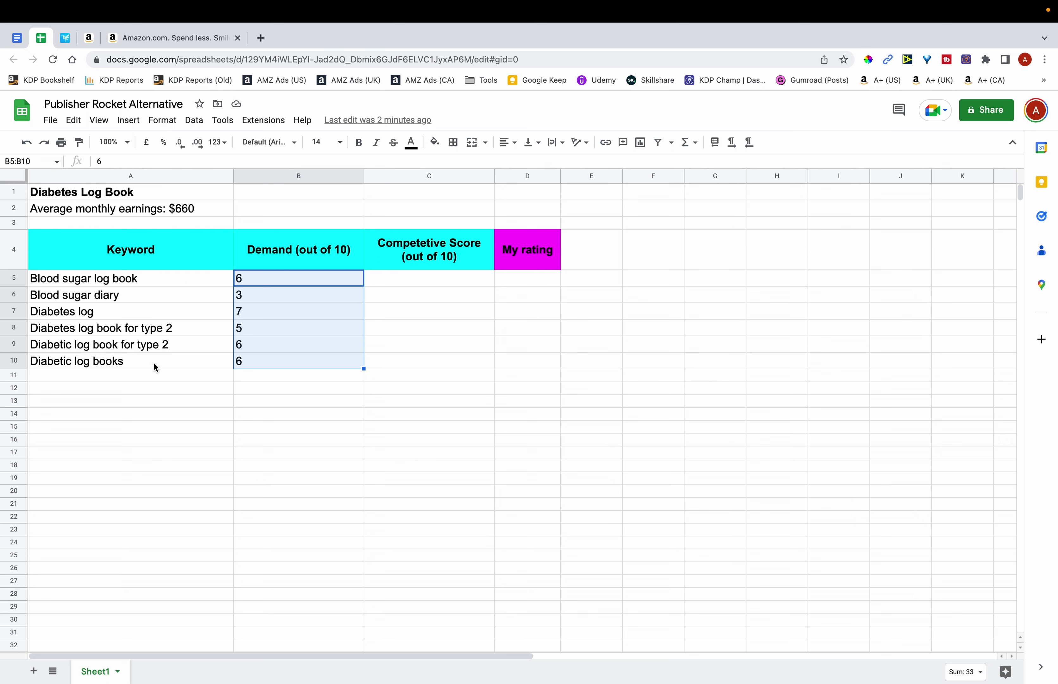
# Copy the keyword in A5 and open the Amazon home page in five additional browser tabs
pyautogui.click(181, 285)
pyautogui.press('super+c')
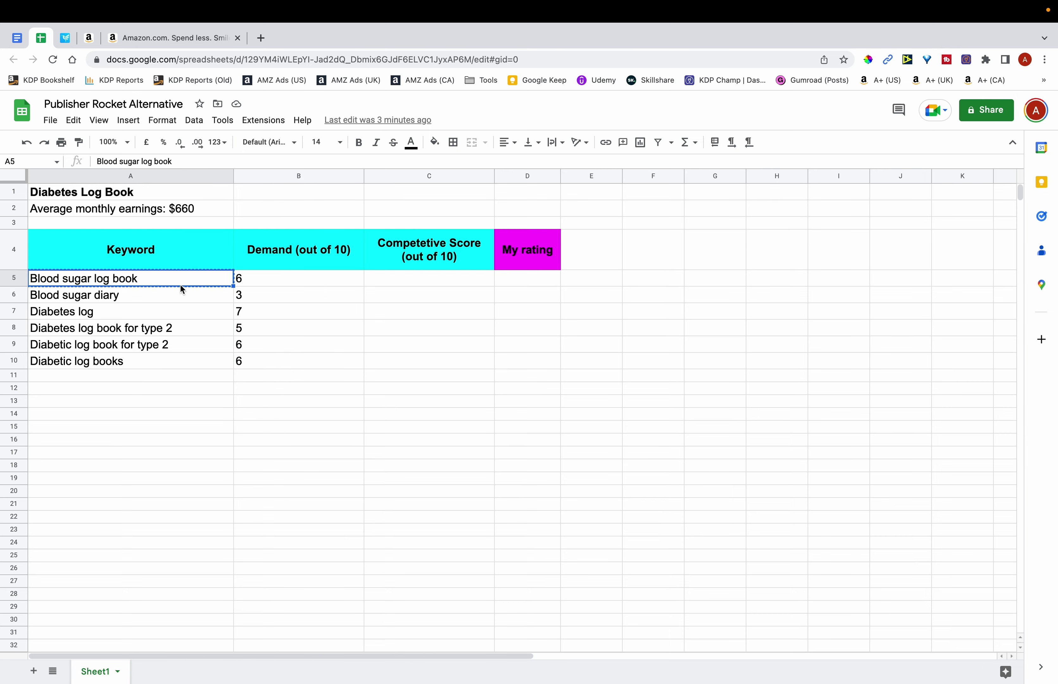
pyautogui.click(179, 36)
pyautogui.keyDown('super'); pyautogui.click(29, 113); pyautogui.keyUp('super')
pyautogui.keyDown('super'); pyautogui.click(30, 114); pyautogui.keyUp('super')
pyautogui.keyDown('super'); pyautogui.click(29, 114); pyautogui.keyUp('super')
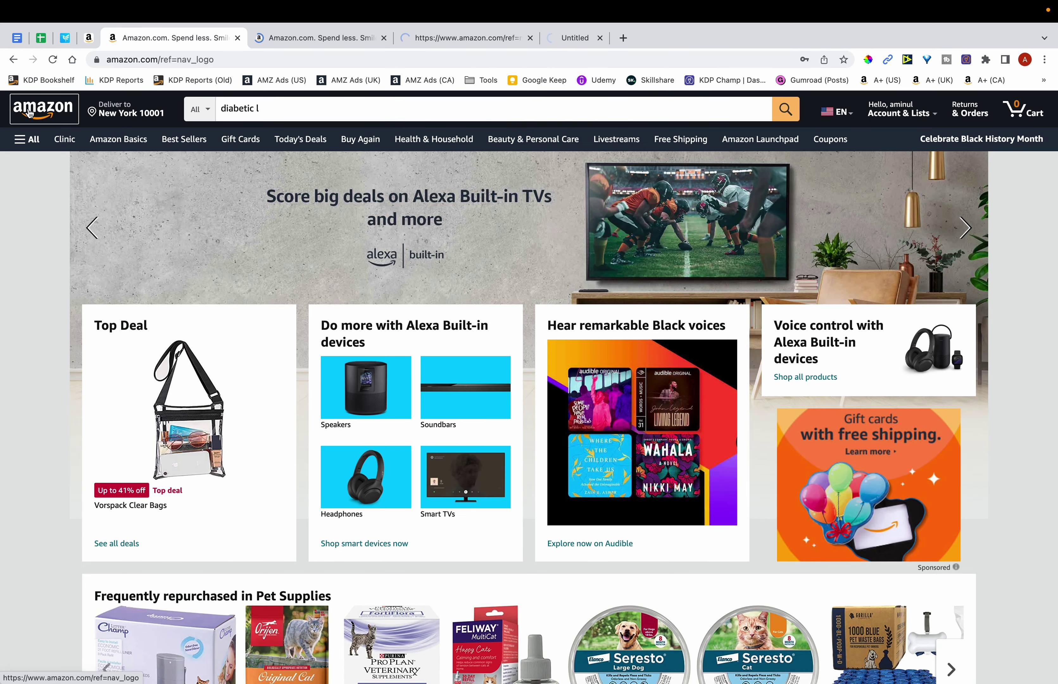
pyautogui.keyDown('super'); pyautogui.click(30, 113); pyautogui.keyUp('super')
pyautogui.keyDown('super'); pyautogui.click(29, 114); pyautogui.keyUp('super')
# Replace the "diabetic l" query in the first Amazon tab with the copied keyword and search for "Blood sugar log book"
pyautogui.click(244, 105)
pyautogui.moveTo(265, 109); pyautogui.dragTo(213, 115)
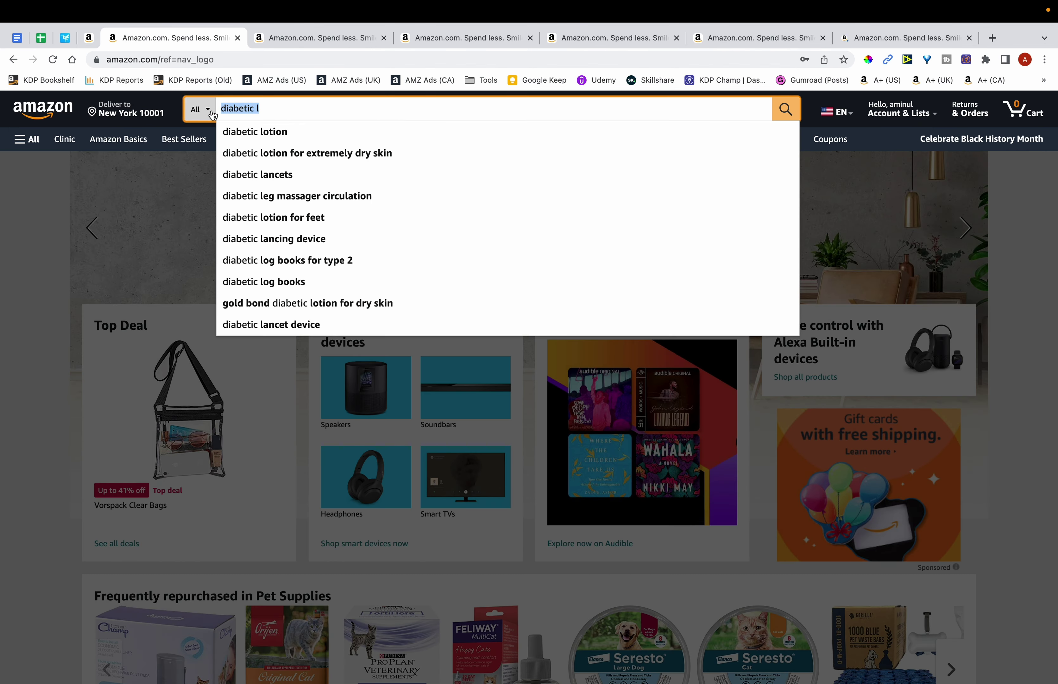
pyautogui.press('super+v')
pyautogui.press('Return')
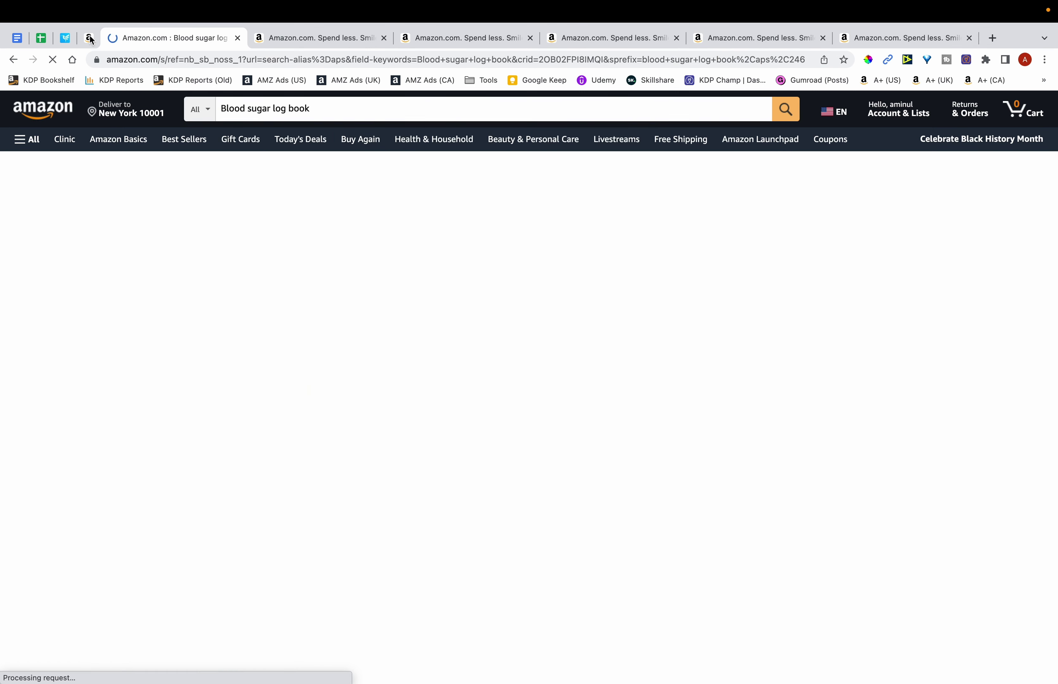
# Copy the keyword in A6 of the sheet and search Amazon for "Blood sugar diary" in the second Amazon tab
pyautogui.click(43, 38)
pyautogui.click(163, 294)
pyautogui.press('super+c')
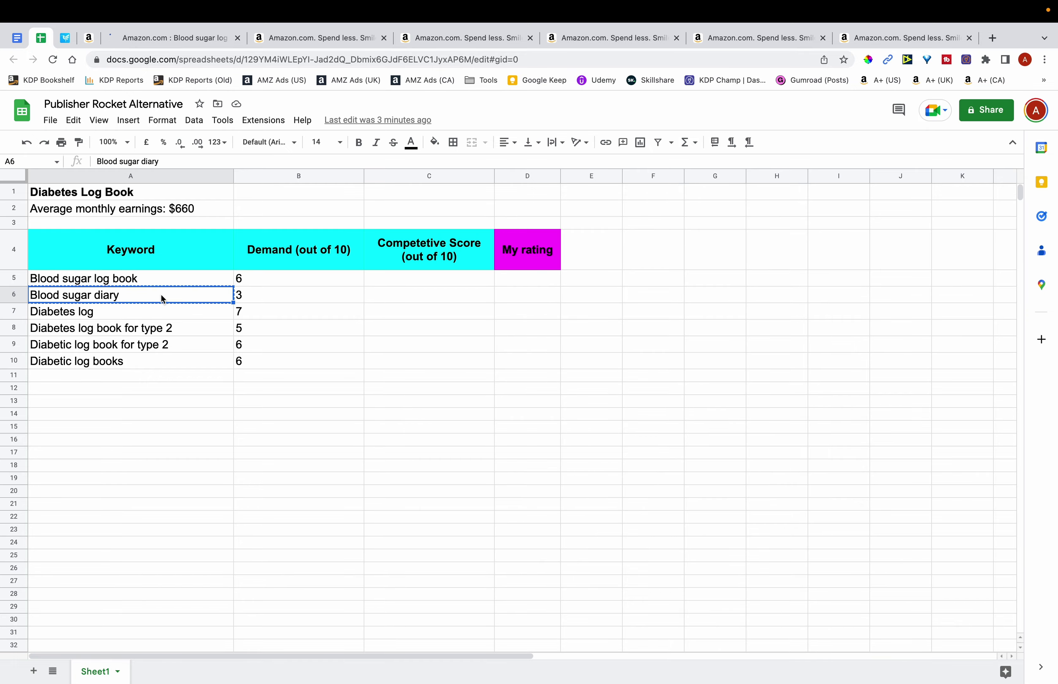
pyautogui.click(299, 40)
pyautogui.click(282, 108)
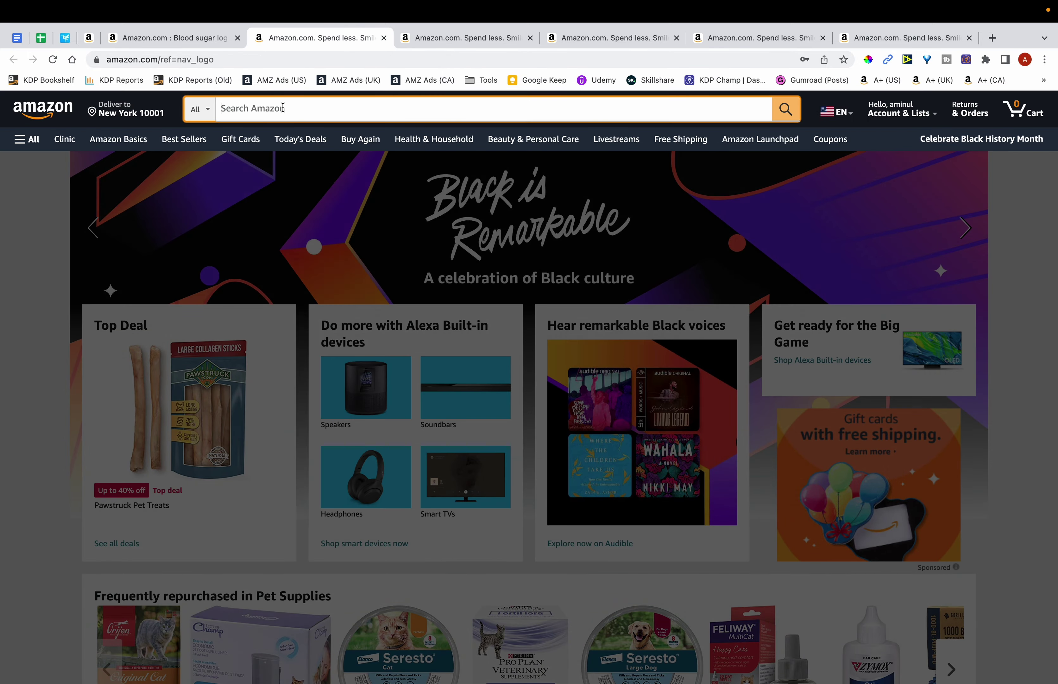
pyautogui.press('super+v')
pyautogui.press('Return')
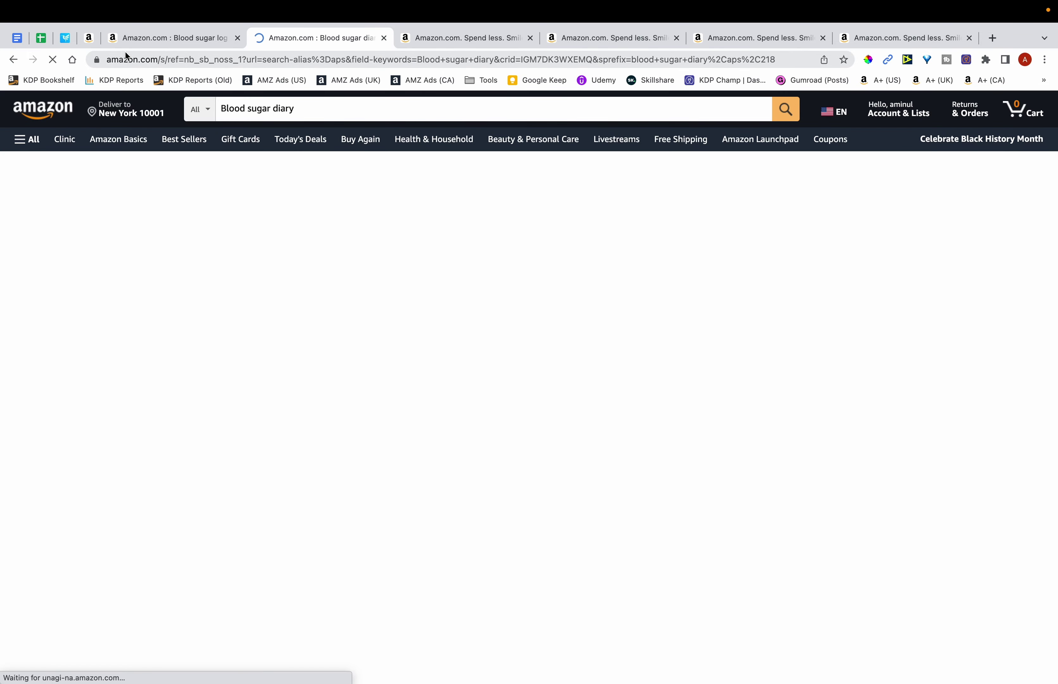
# Examine the book titles, sales ranks and review counts in the "Blood sugar log book" results on Amazon
pyautogui.hotkey('ctrl', 'shift', 'Tab')
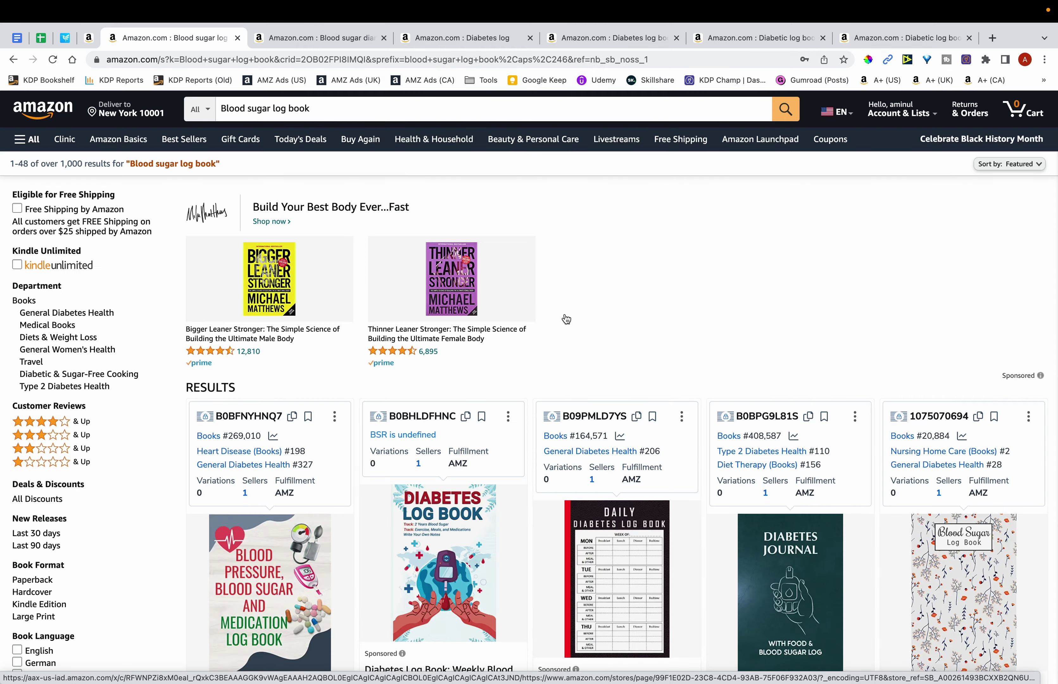
pyautogui.scroll(-5, 566, 319)
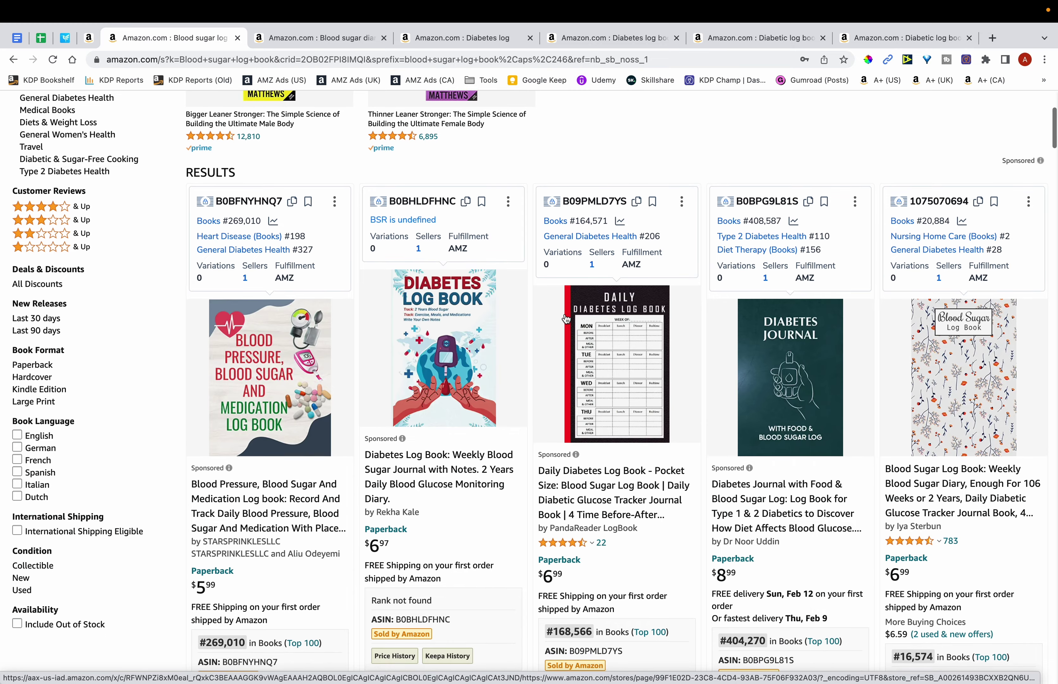
pyautogui.scroll(-7, 566, 319)
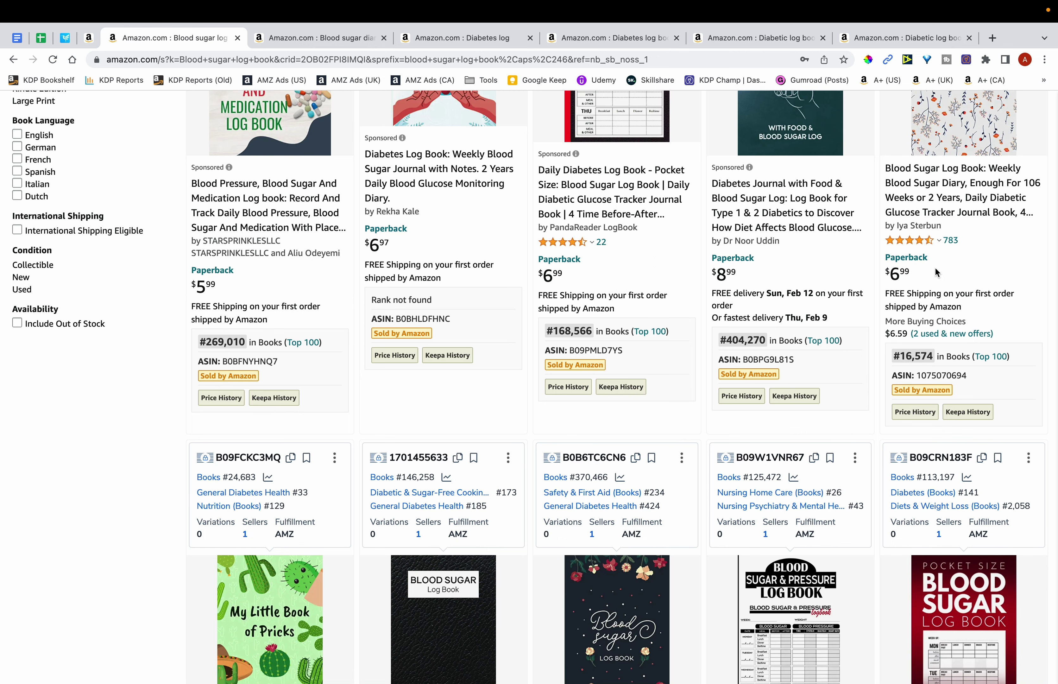
pyautogui.scroll(-2, 936, 272)
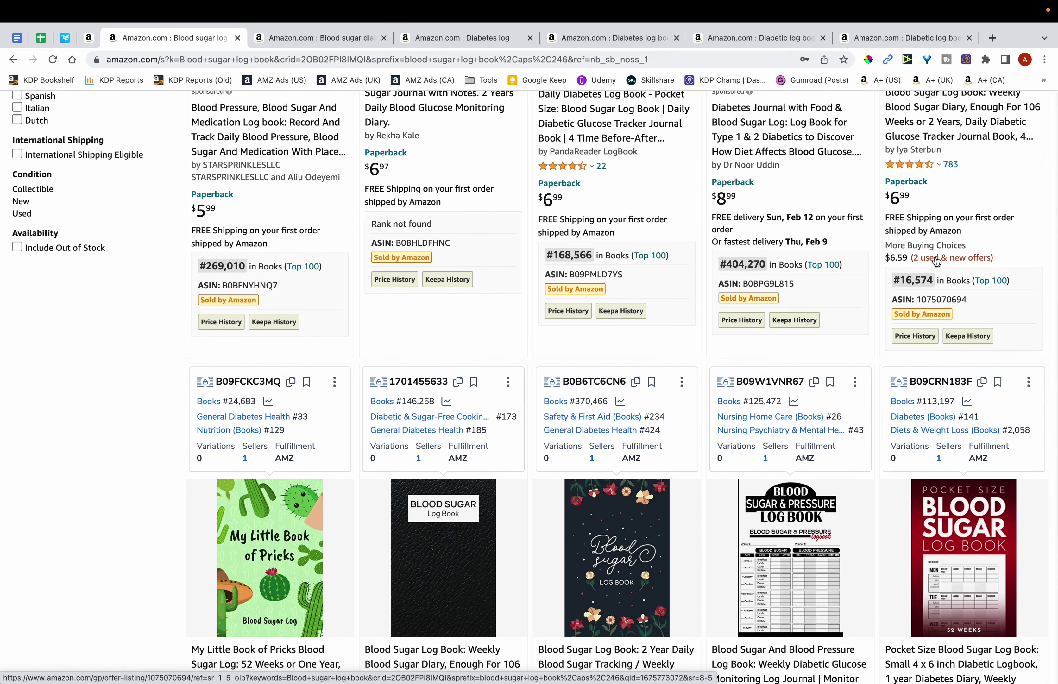
pyautogui.scroll(3, 987, 281)
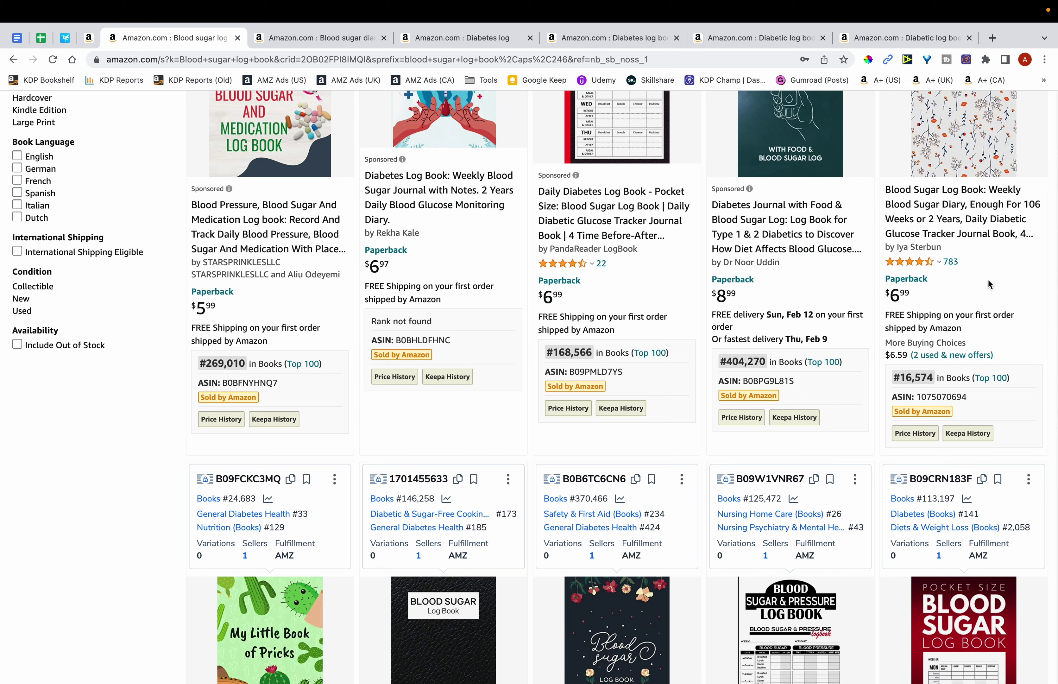
pyautogui.scroll(2, 956, 269)
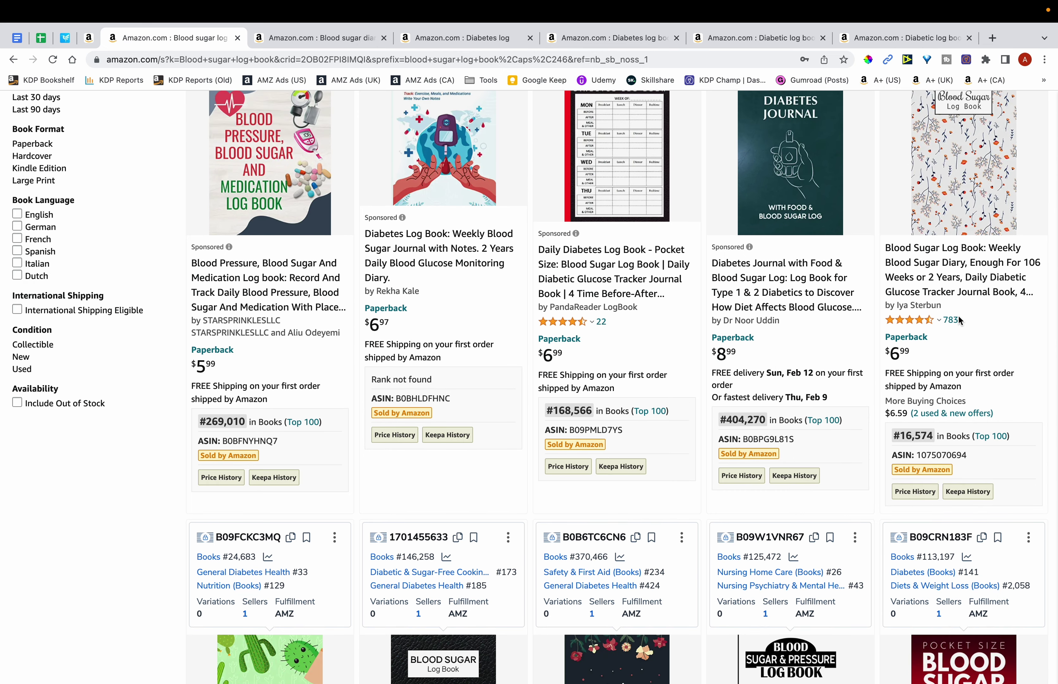
pyautogui.scroll(-10, 959, 320)
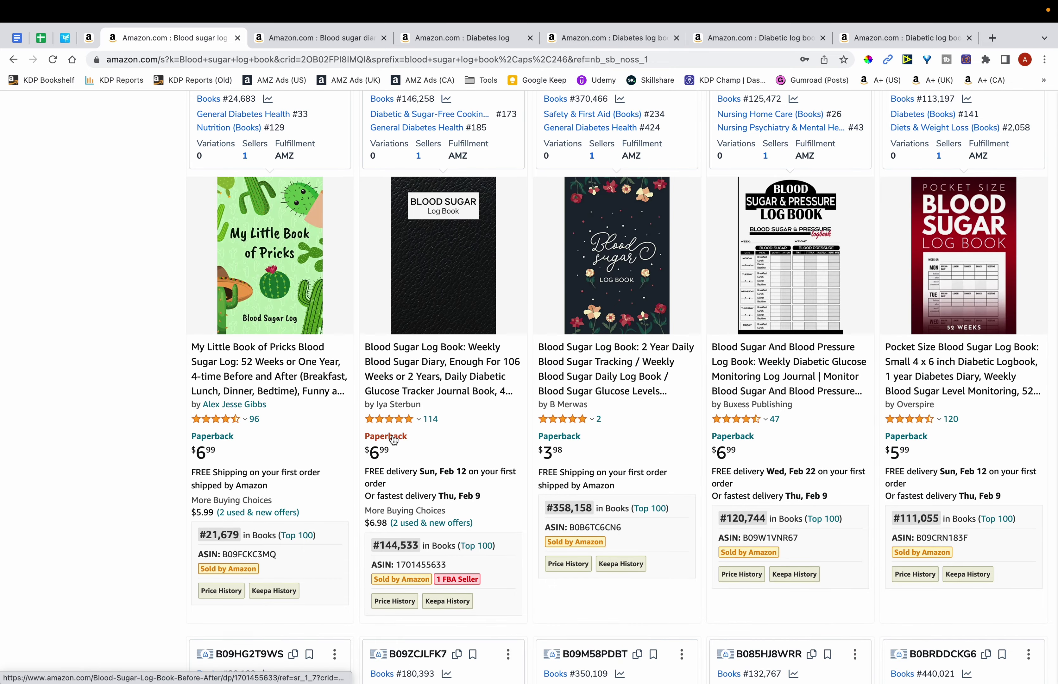
pyautogui.scroll(-3, 393, 440)
pyautogui.scroll(-1, 960, 281)
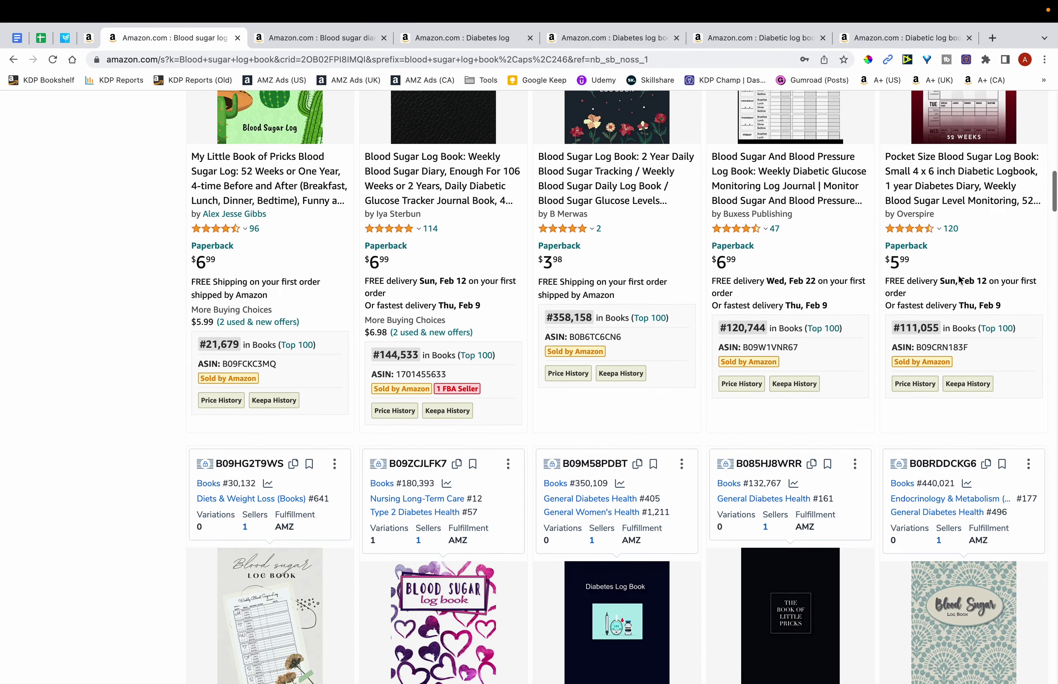
pyautogui.scroll(-9, 959, 278)
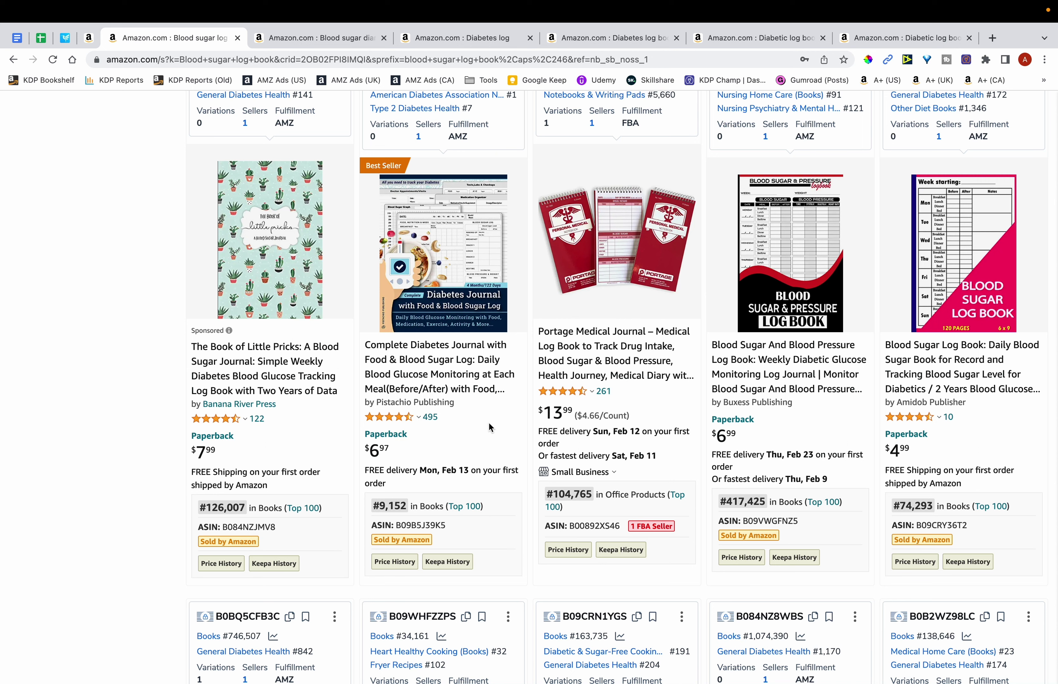
# Check the product details of books further down the "Blood sugar log book" results for publication date, rank and ratings
pyautogui.moveTo(738, 312)
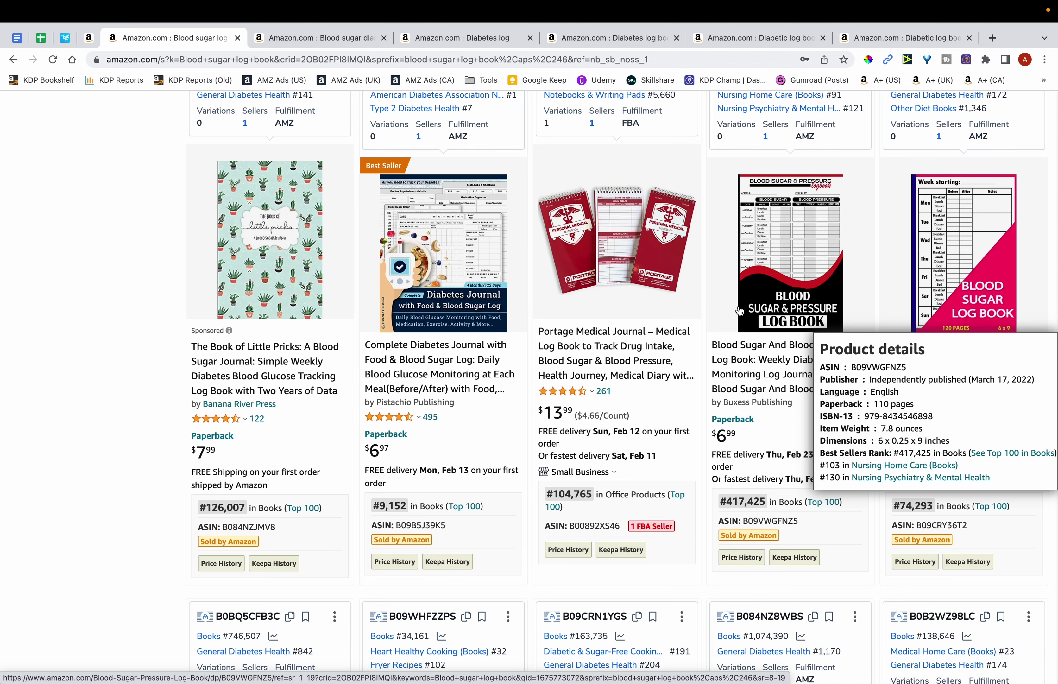
pyautogui.moveTo(961, 281)
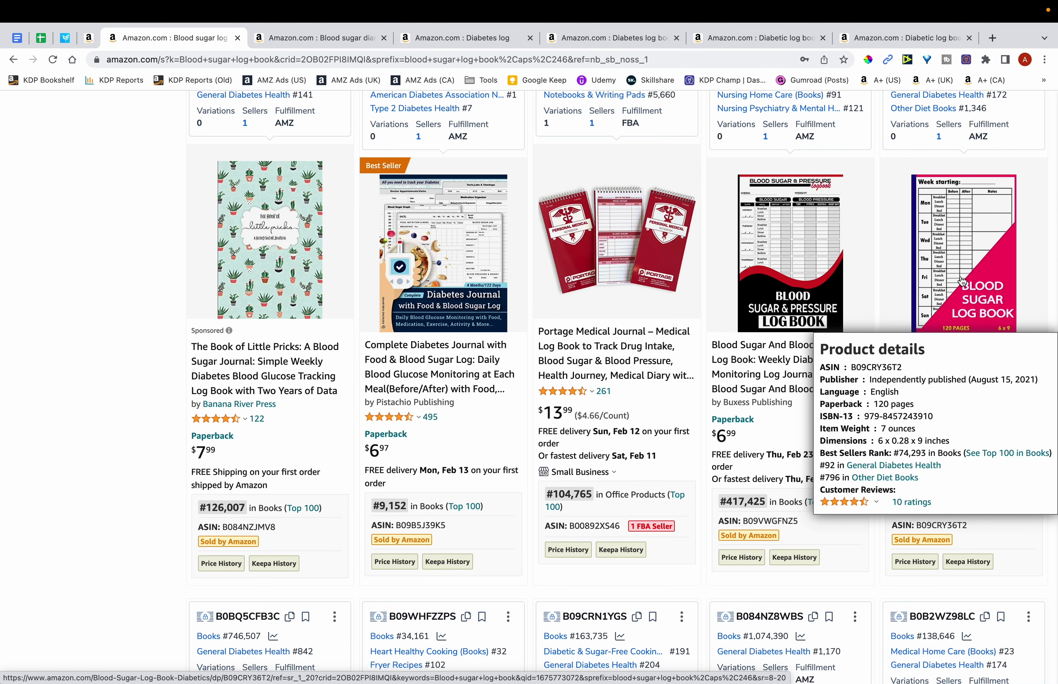
pyautogui.scroll(-10, 962, 281)
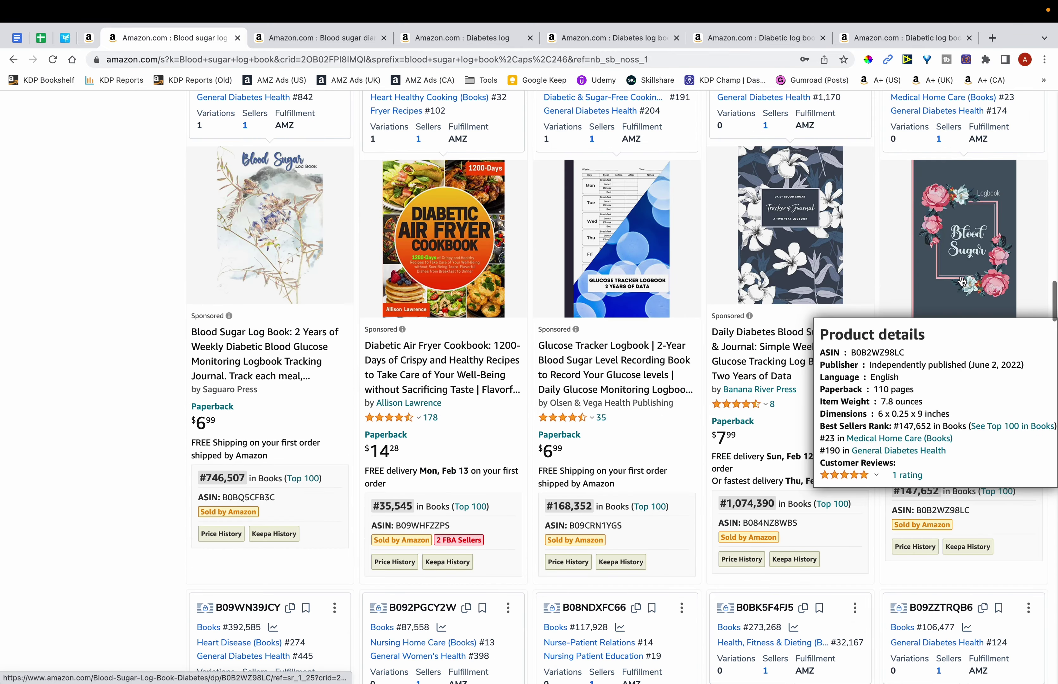
pyautogui.scroll(10, 962, 281)
pyautogui.scroll(-9, 942, 271)
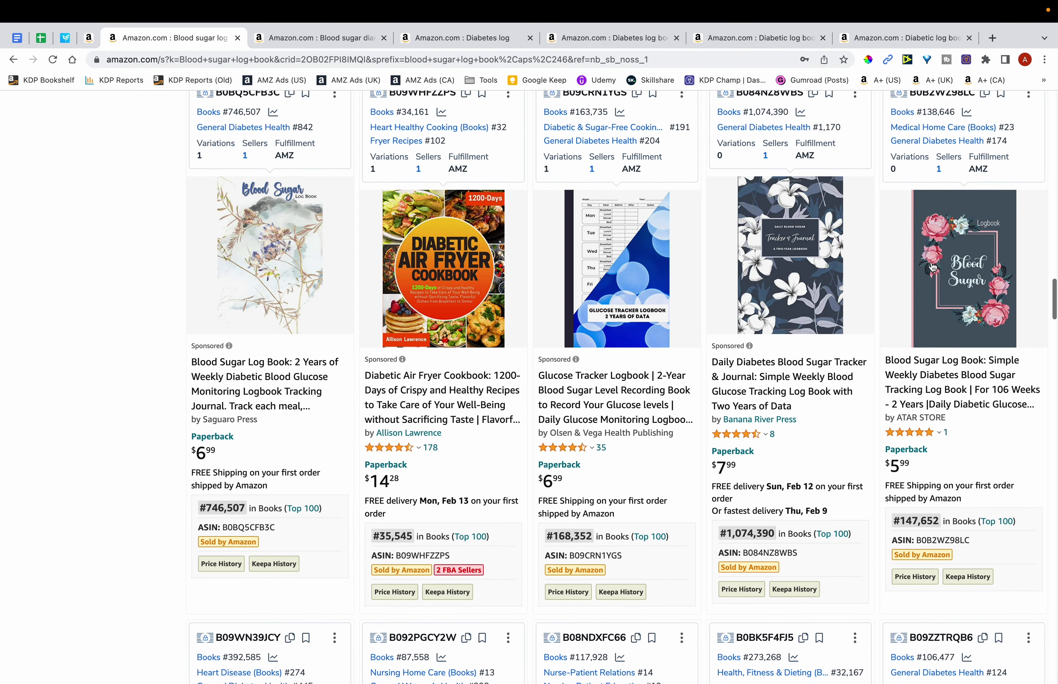
pyautogui.moveTo(932, 267)
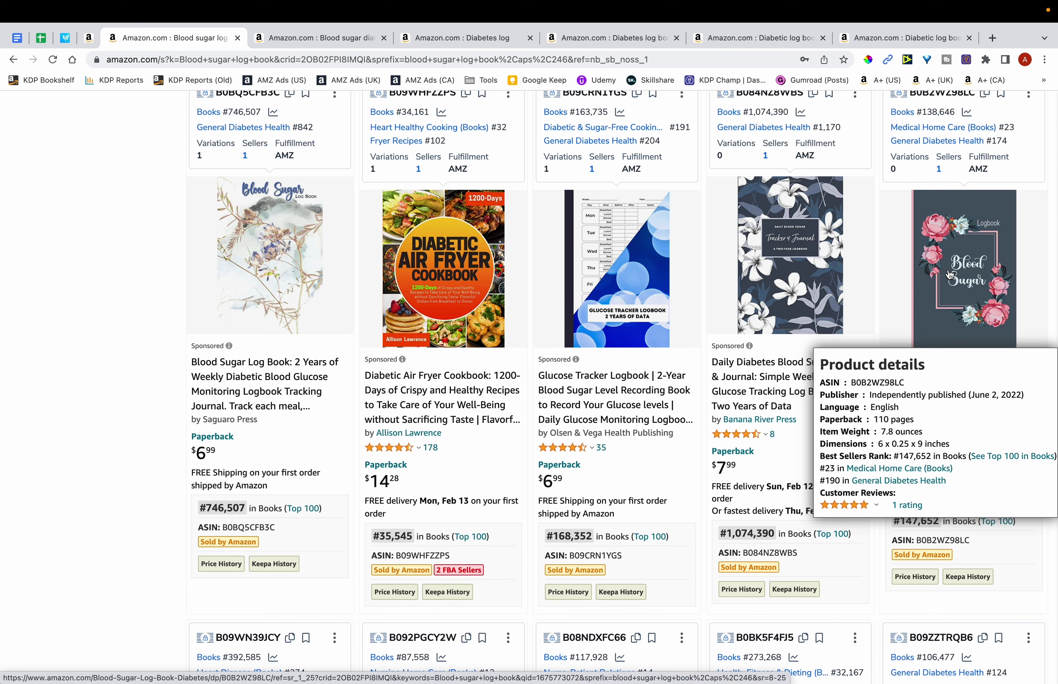
pyautogui.scroll(-10, 949, 275)
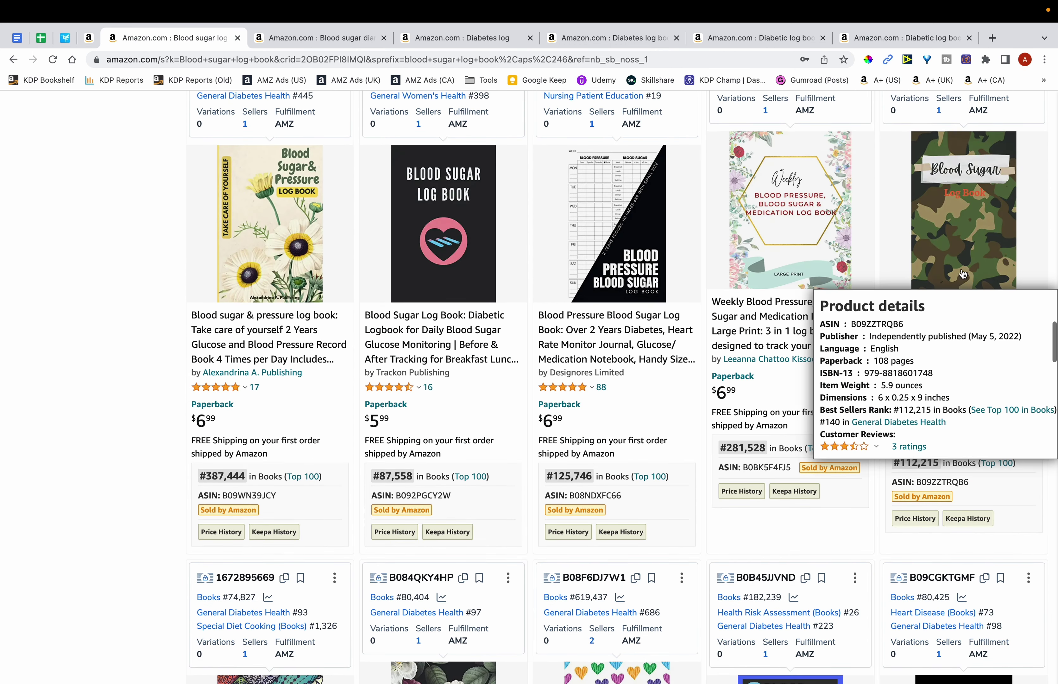
pyautogui.moveTo(624, 229)
pyautogui.moveTo(444, 224)
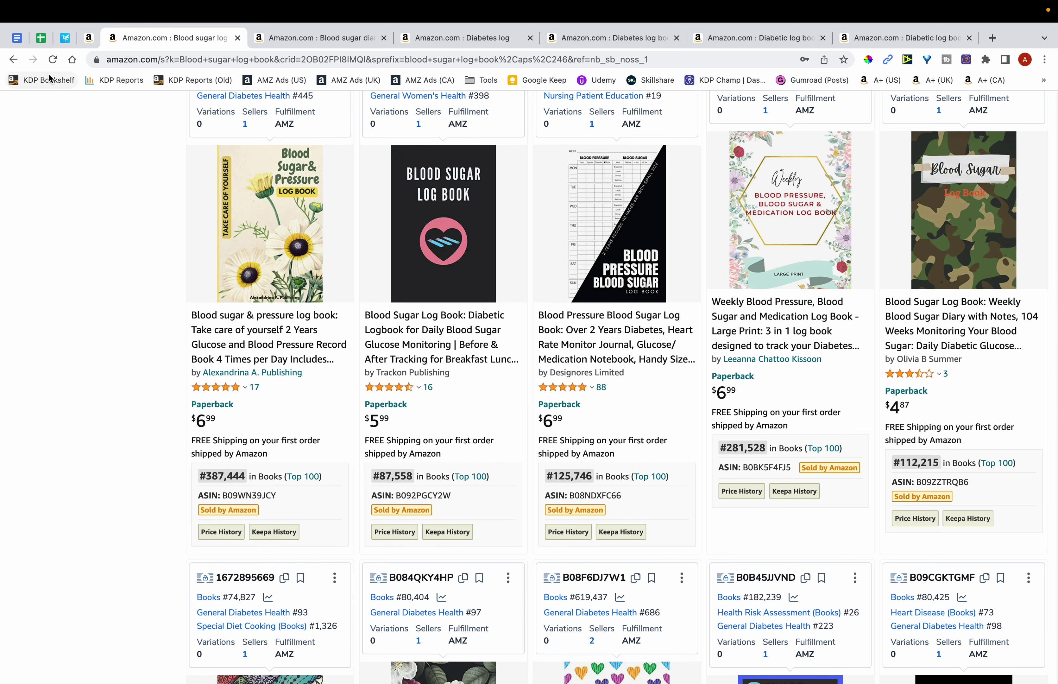
# Enter a competitive score of 9 for "Blood sugar log book" in cell C5 of the keyword sheet
pyautogui.click(42, 38)
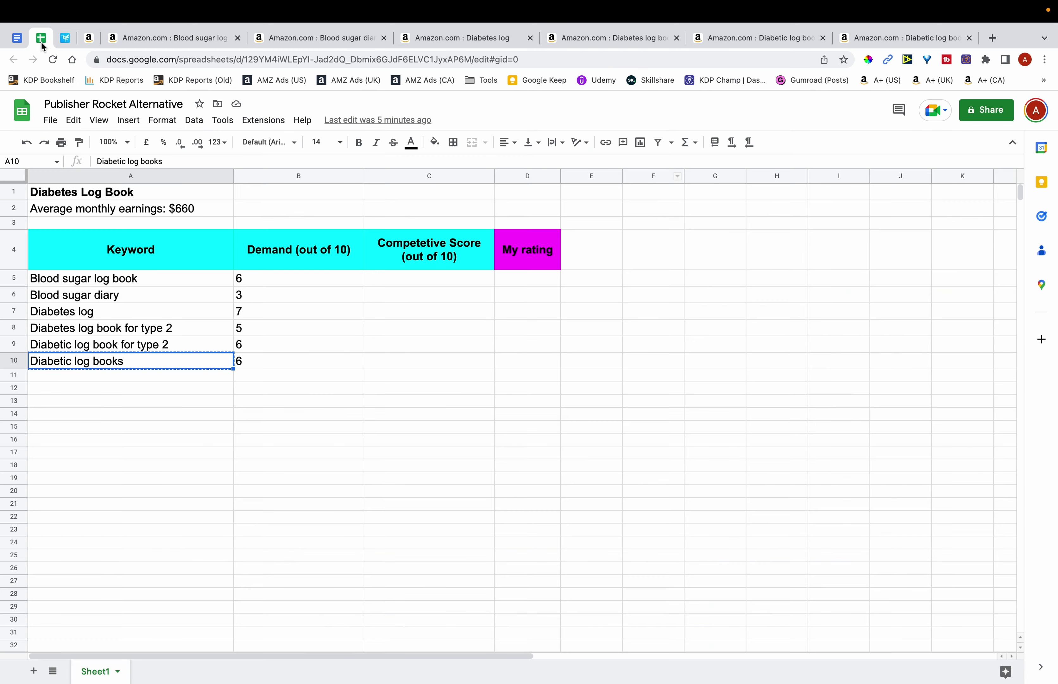
pyautogui.click(402, 286)
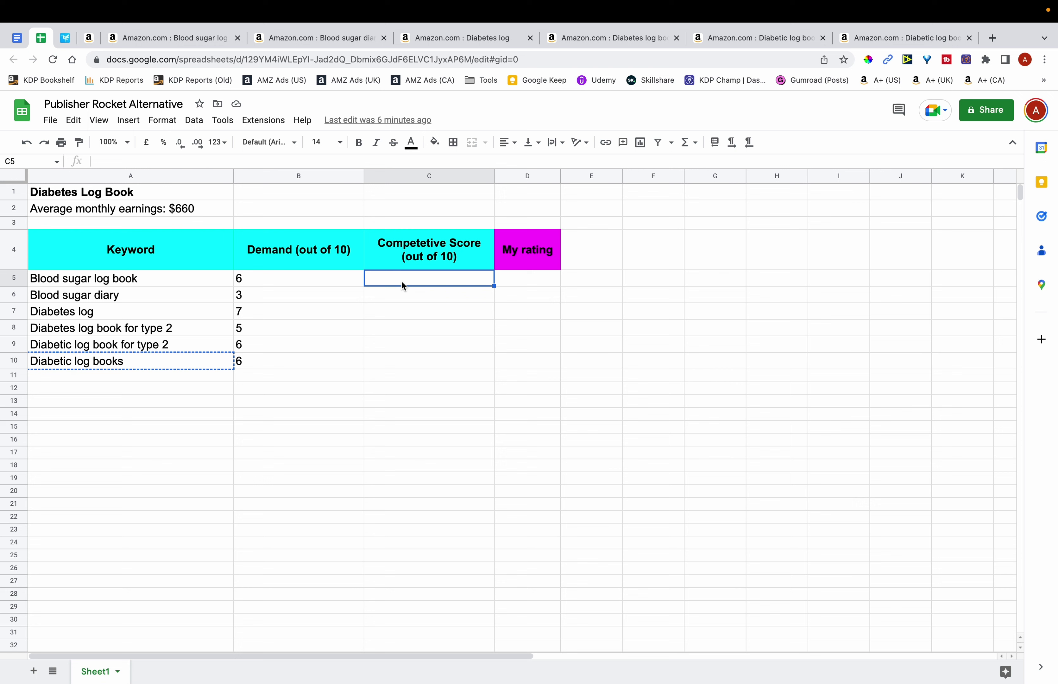
pyautogui.write('9')
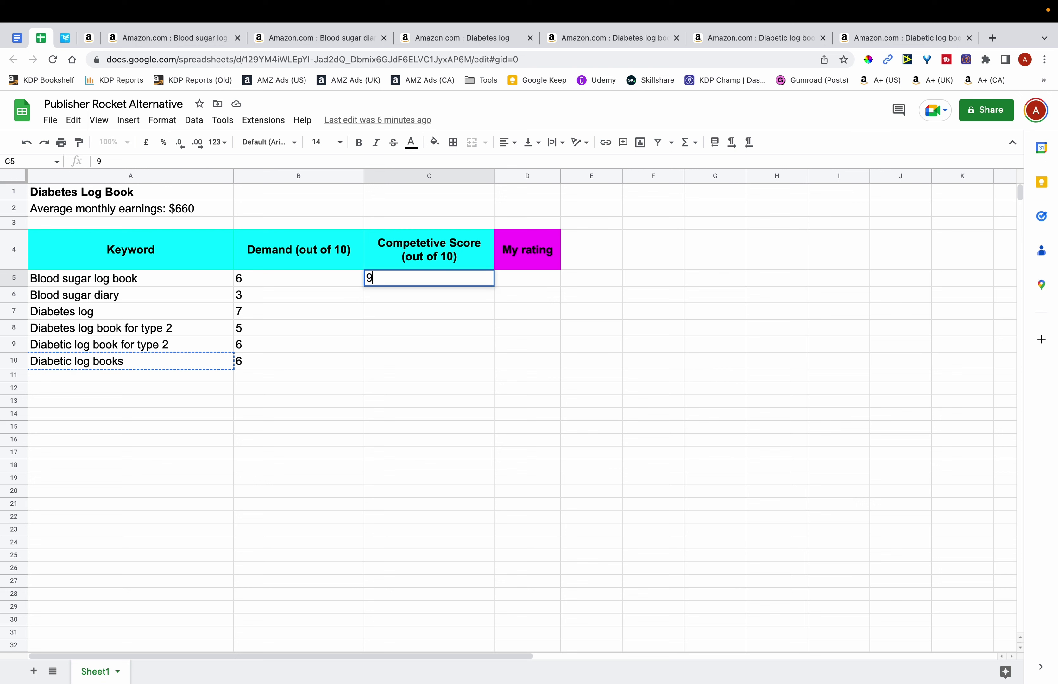
pyautogui.press('Return')
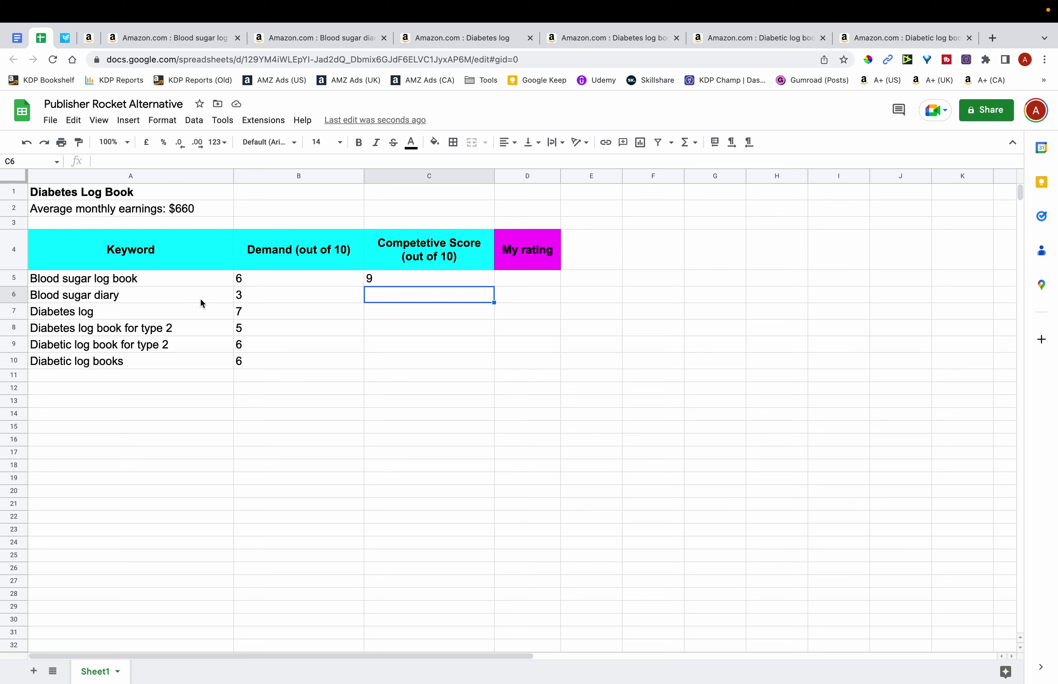
# Examine the book titles, sales ranks and review counts in the "Blood sugar diary" results on Amazon
pyautogui.click(177, 296)
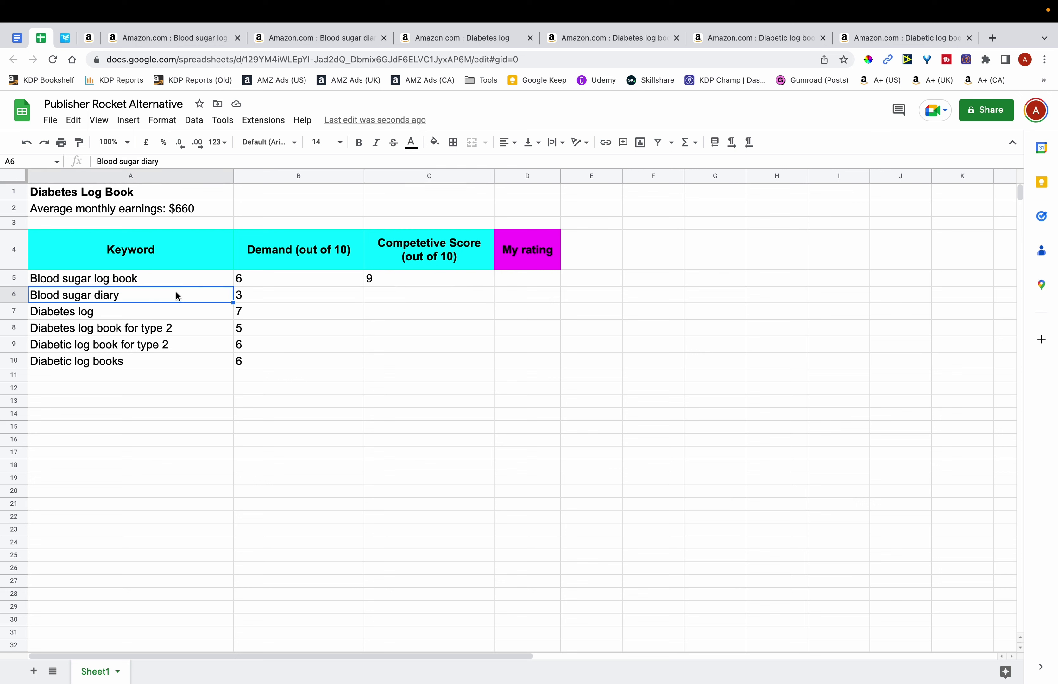
pyautogui.click(327, 38)
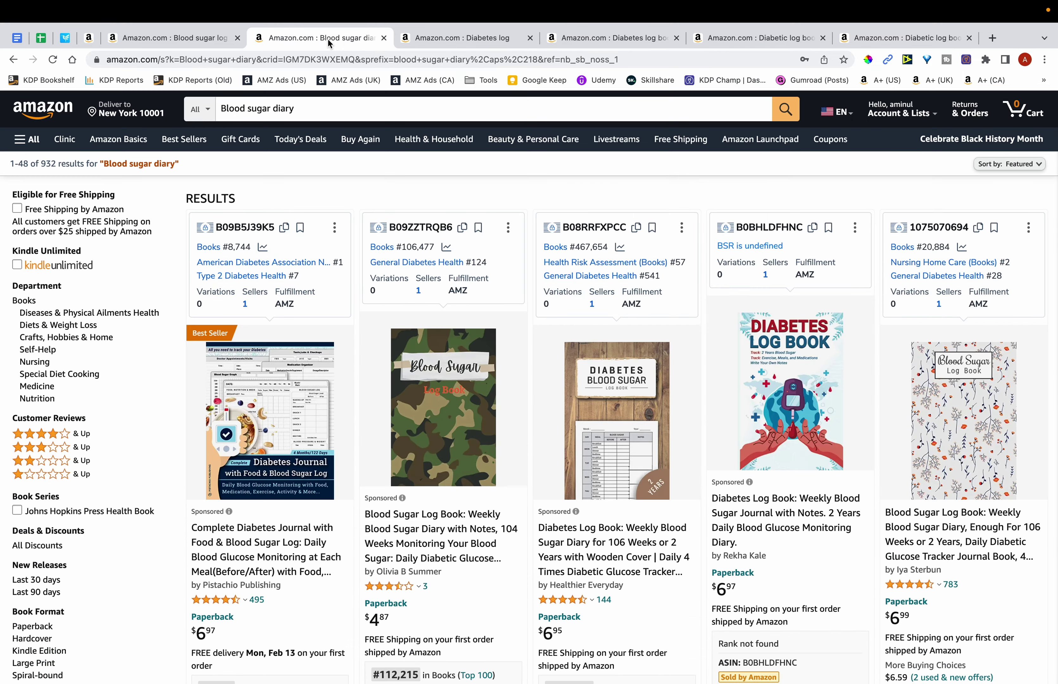
pyautogui.scroll(-3, 391, 247)
pyautogui.scroll(-10, 392, 248)
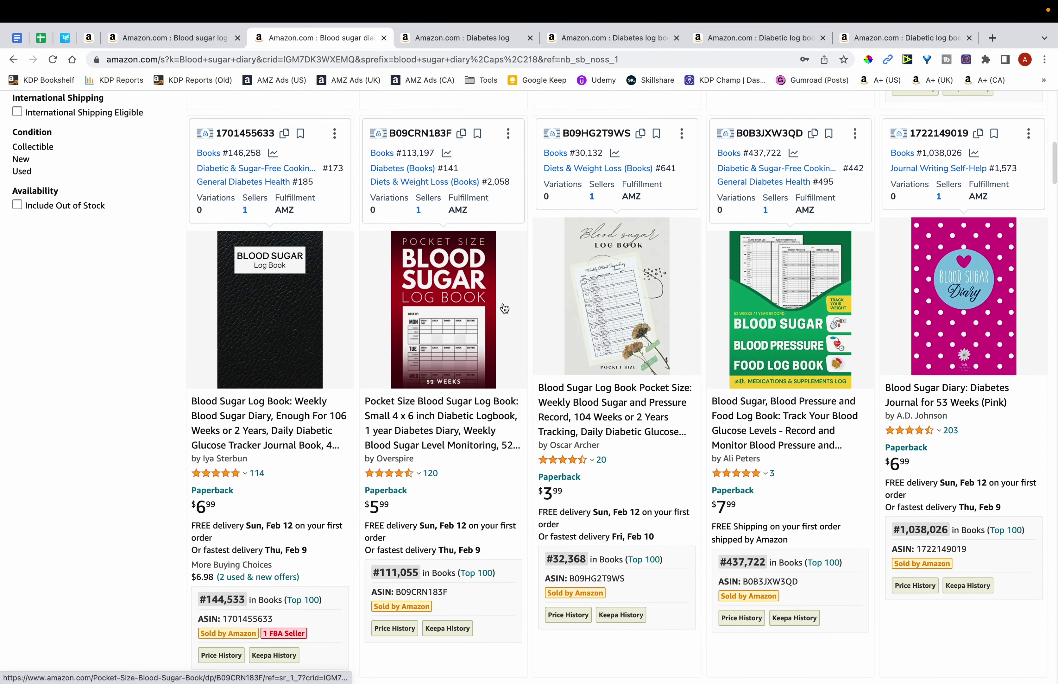
pyautogui.moveTo(503, 307)
pyautogui.scroll(-6, 467, 383)
pyautogui.scroll(-5, 467, 384)
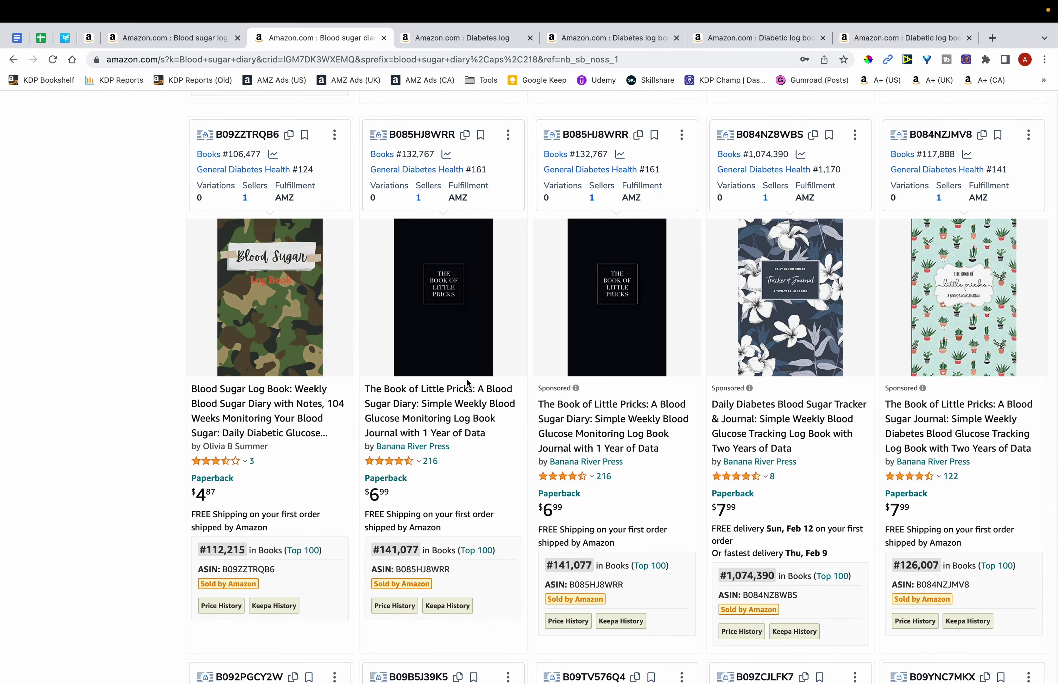
# Check the product details of low-review books further down the "Blood sugar diary" results for publication date, rank and ratings
pyautogui.moveTo(310, 358)
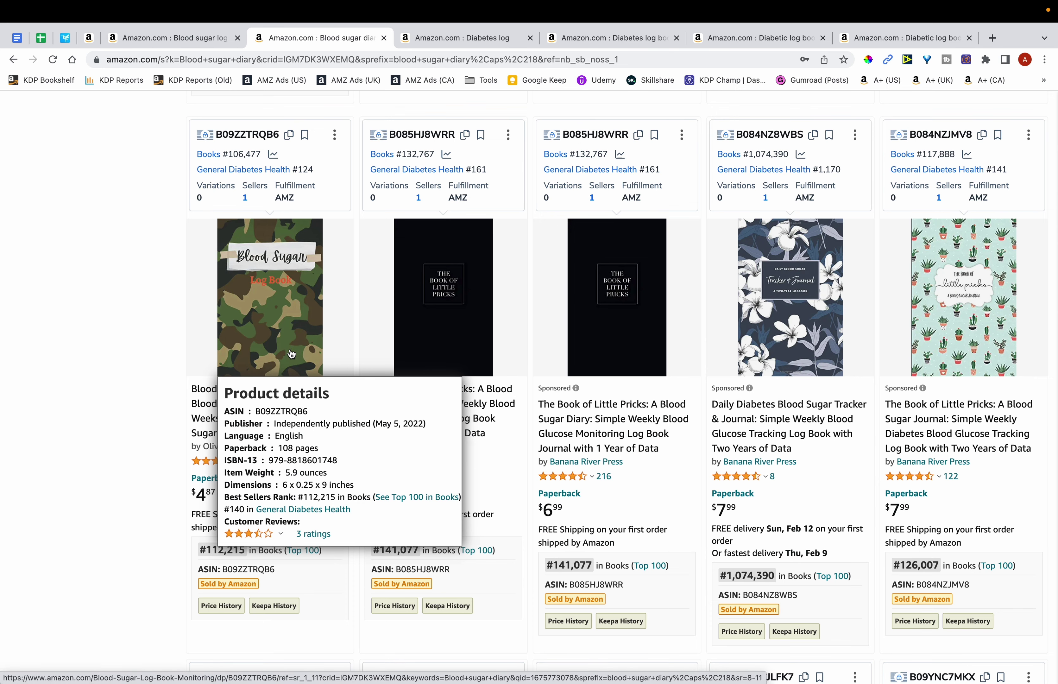
pyautogui.scroll(-13, 291, 353)
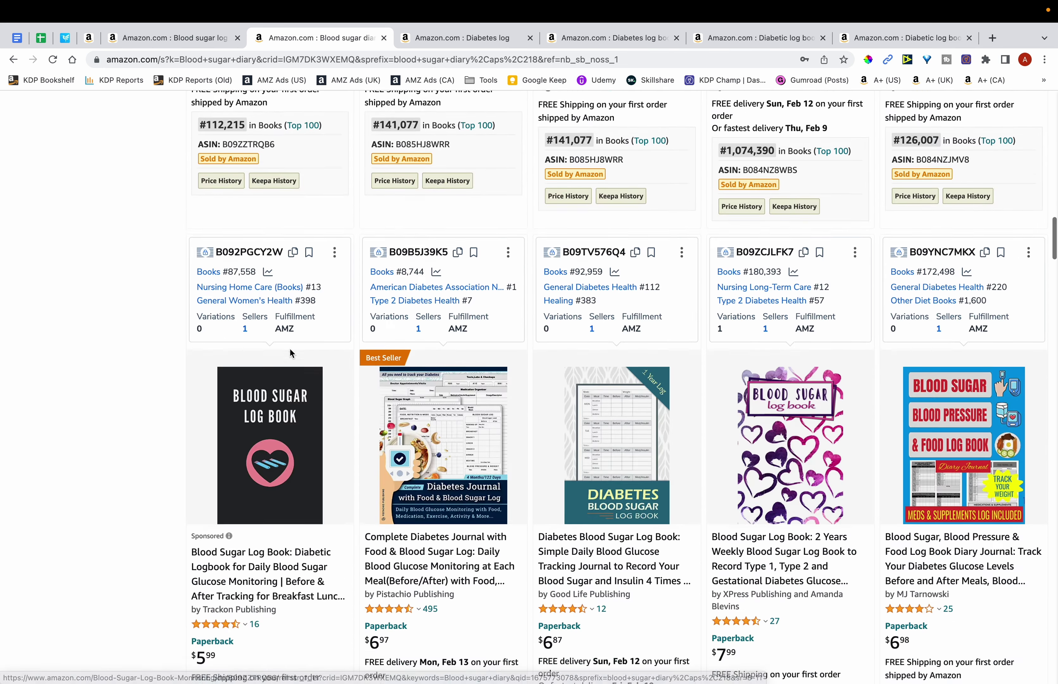
pyautogui.scroll(-8, 292, 353)
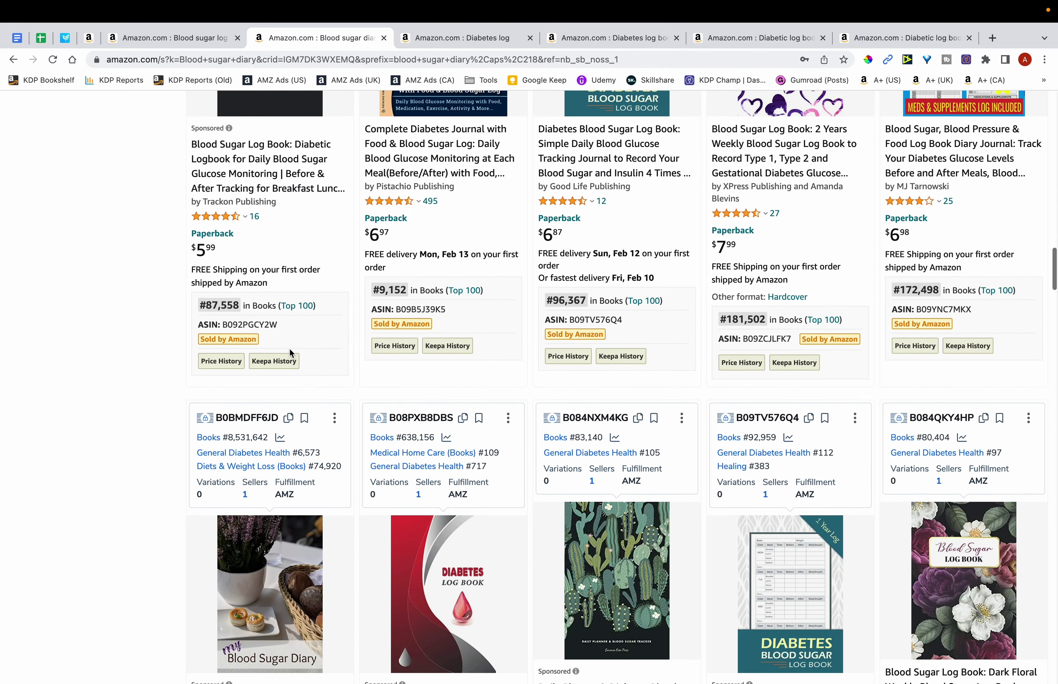
pyautogui.scroll(-10, 292, 353)
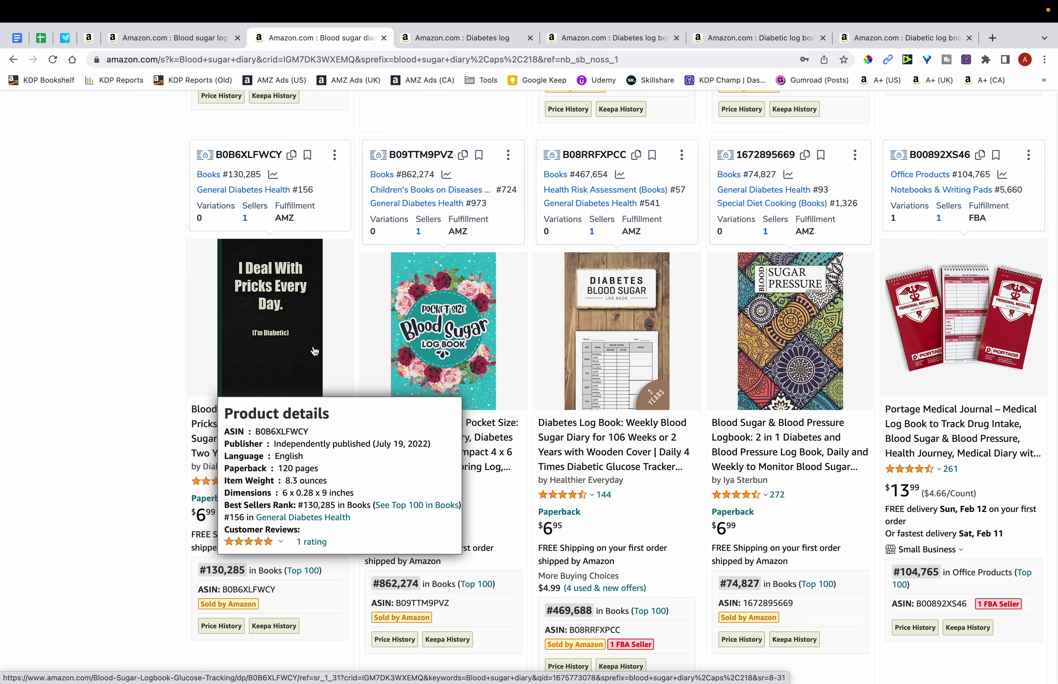
pyautogui.scroll(-10, 314, 351)
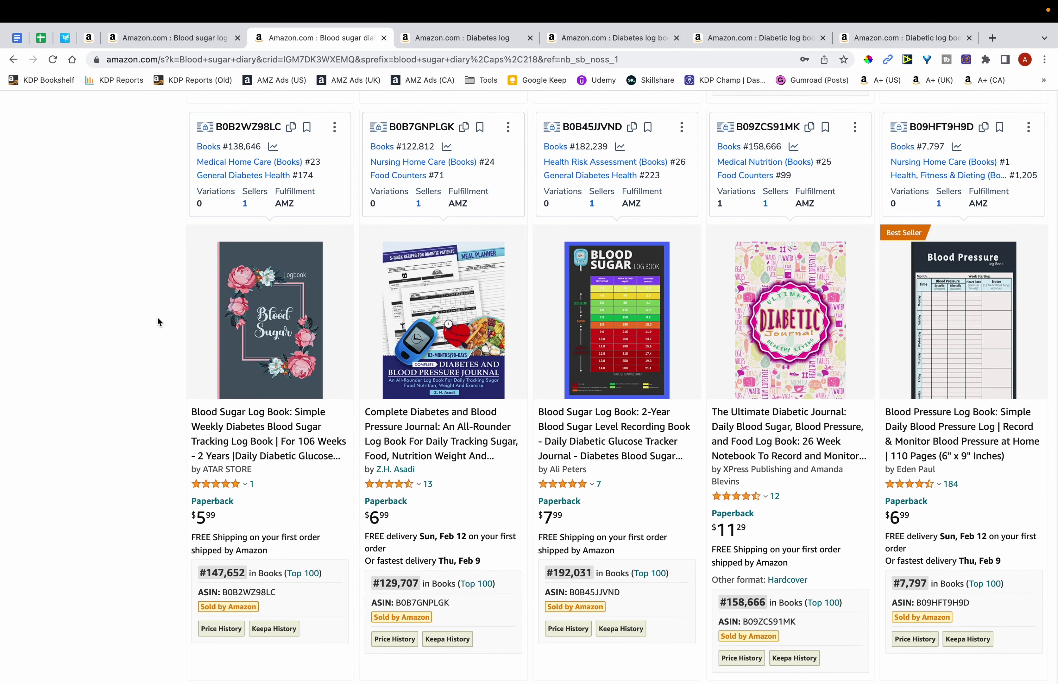
pyautogui.moveTo(244, 334)
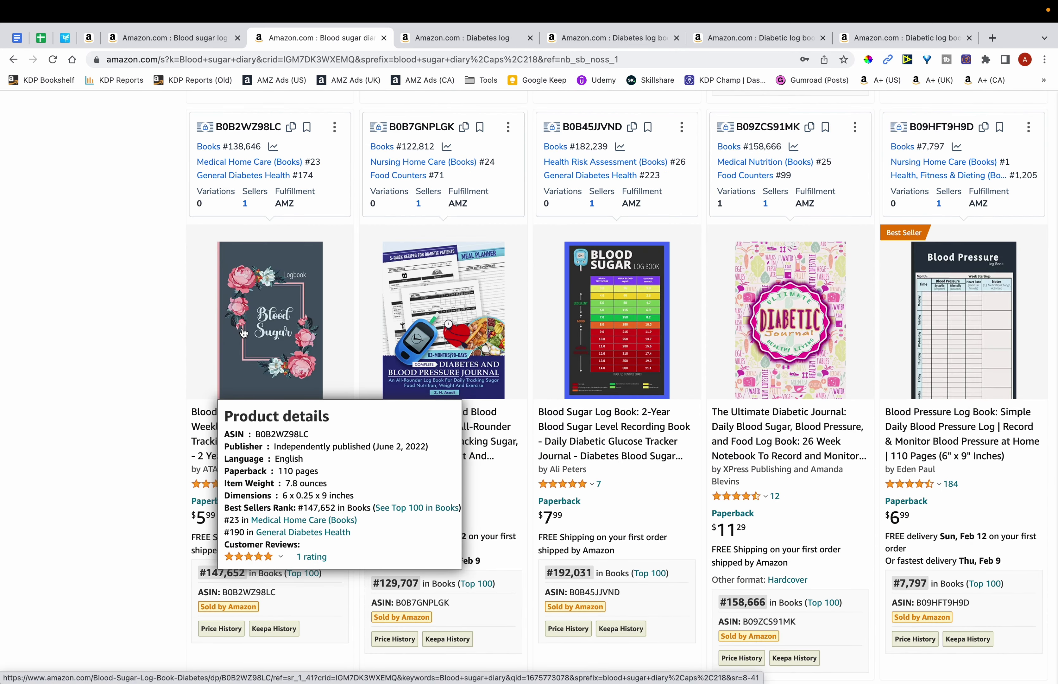
pyautogui.scroll(-20, 243, 333)
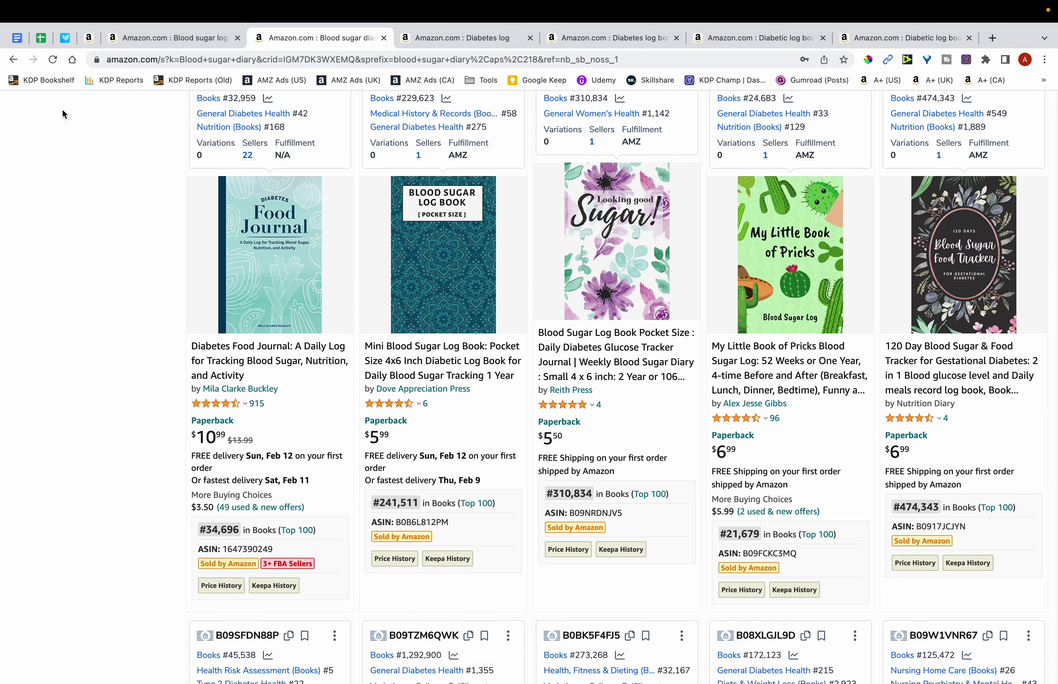
# Enter a competitive score of 9 for "Blood sugar diary" in cell C6 of the keyword sheet
pyautogui.click(43, 41)
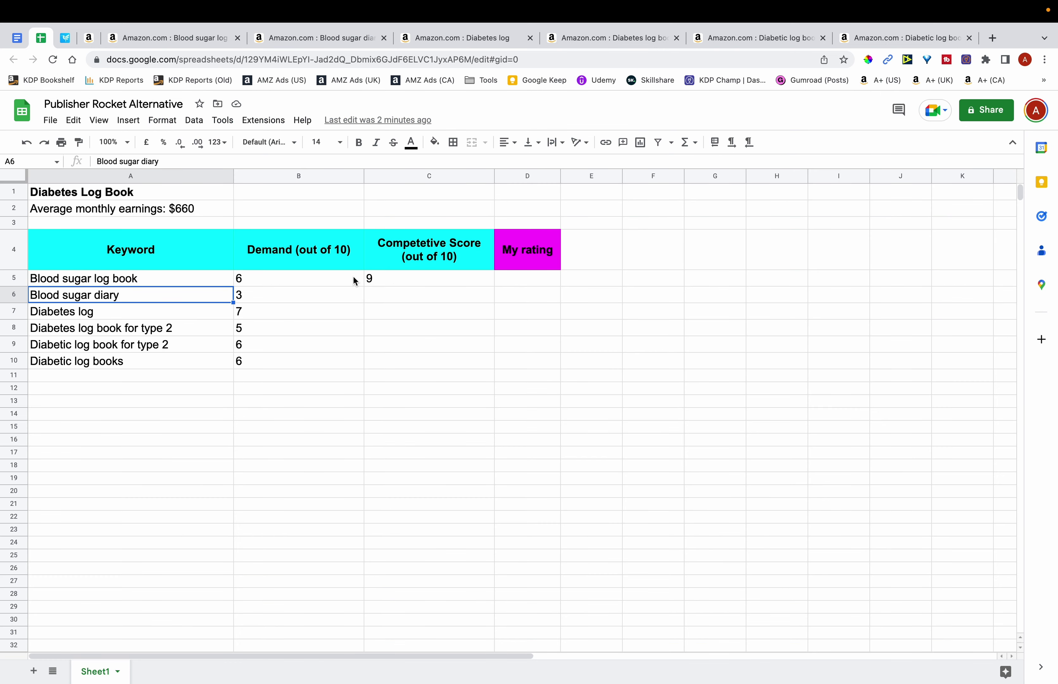
pyautogui.click(413, 296)
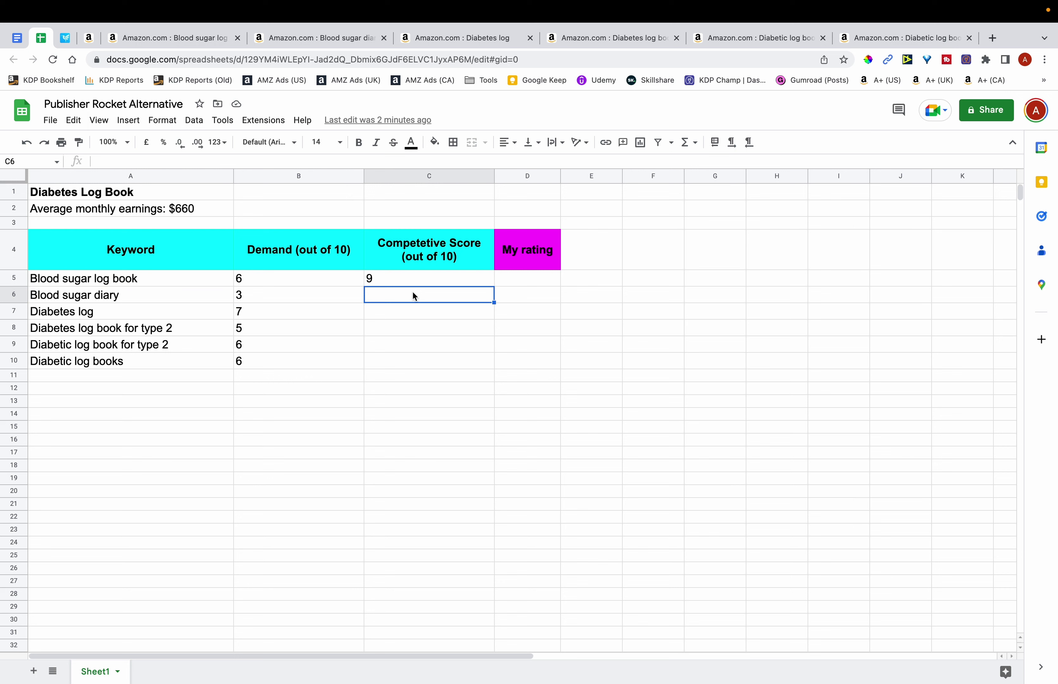
pyautogui.write('9')
pyautogui.press('Return')
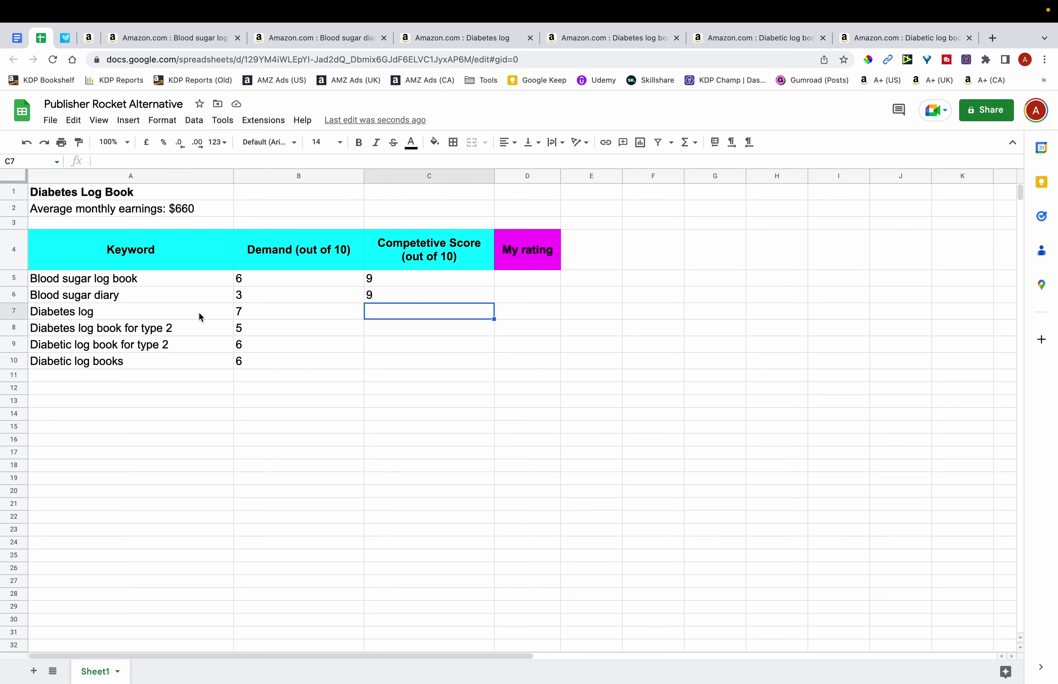
# Examine the "Diabetes log" results on Amazon and check the publication date of the pocket-size Diabetes Log Book with the pointing hand cover
pyautogui.click(463, 39)
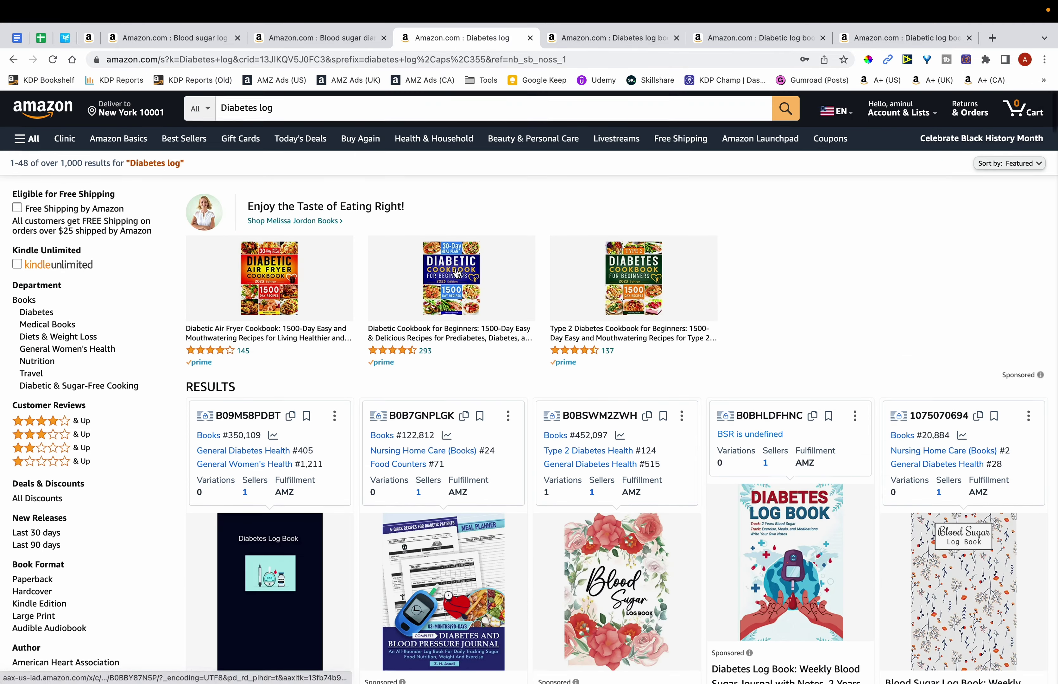
pyautogui.scroll(-8, 455, 267)
pyautogui.scroll(-10, 456, 273)
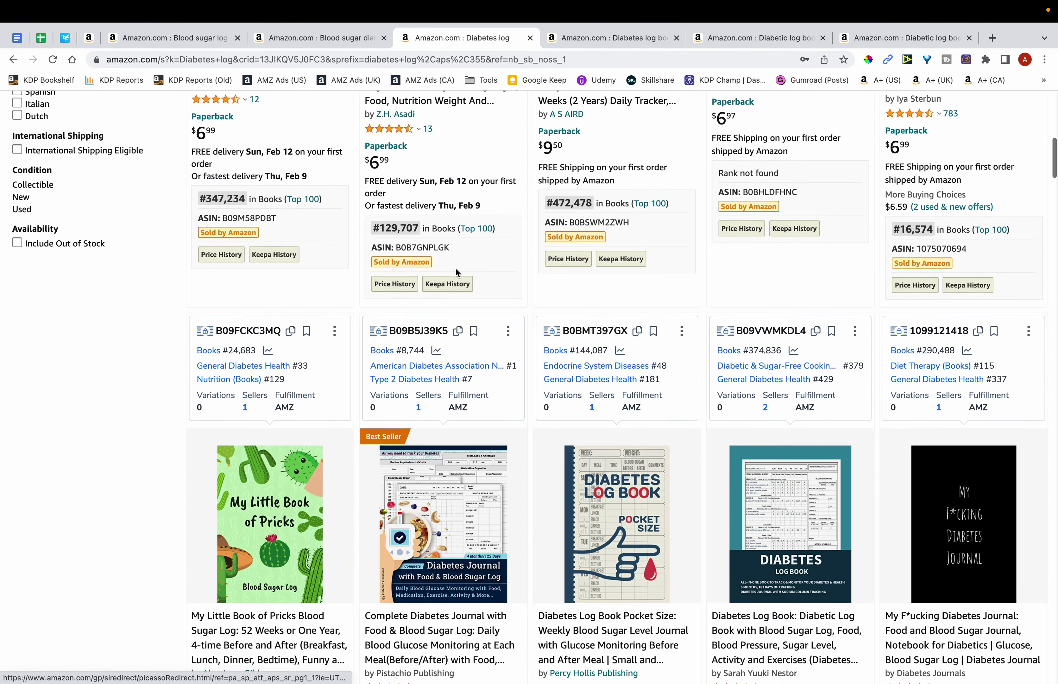
pyautogui.scroll(-2, 455, 267)
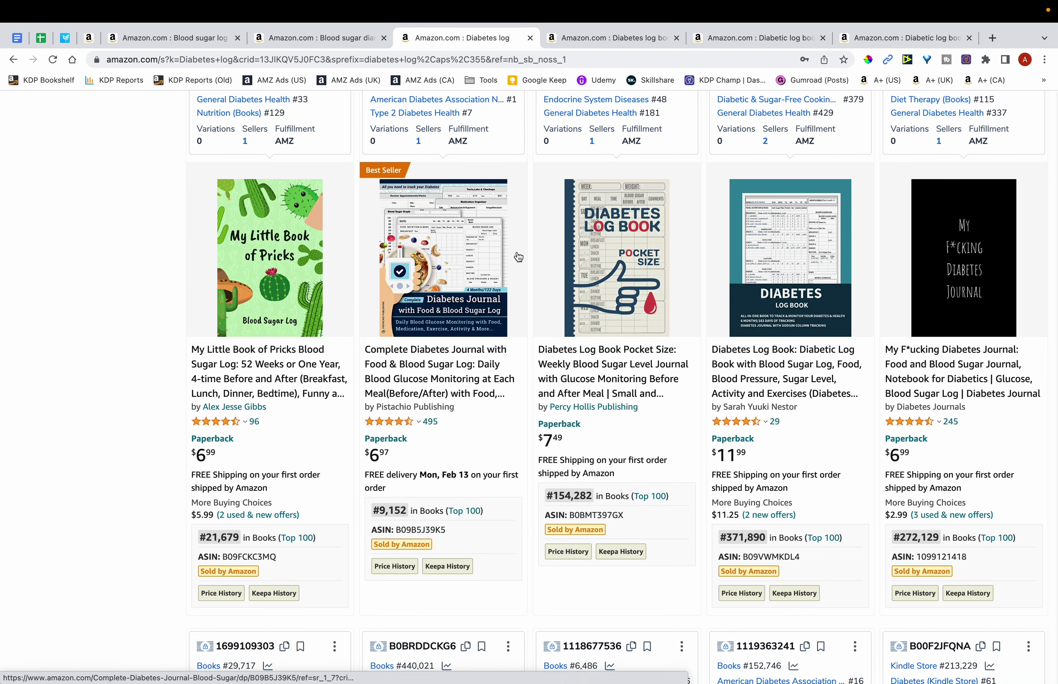
pyautogui.moveTo(596, 257)
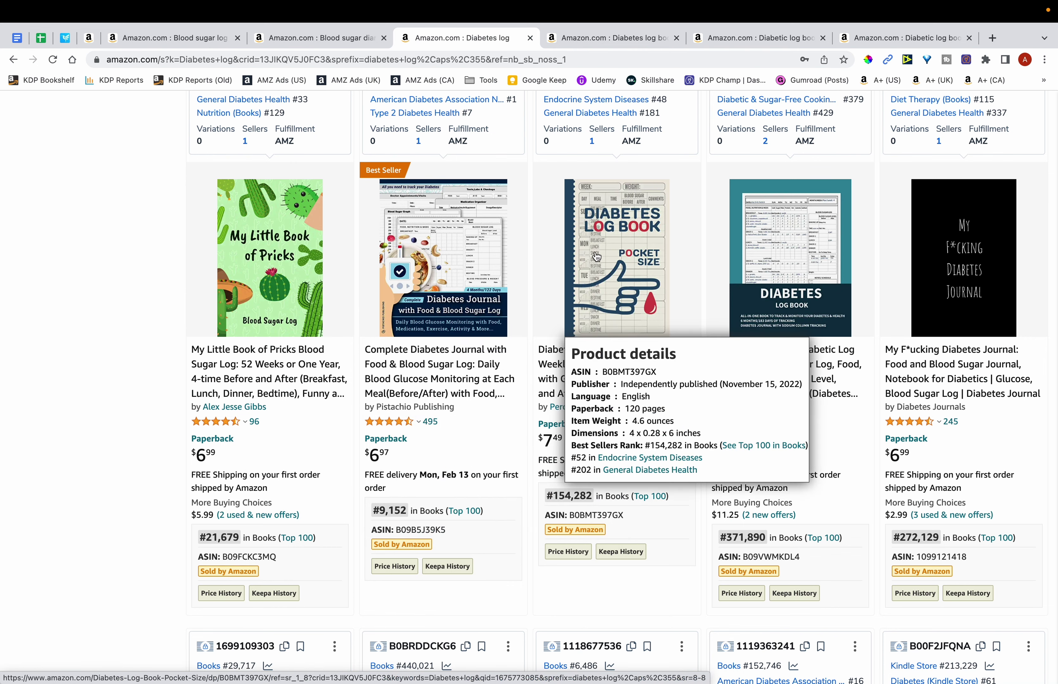
pyautogui.scroll(-5, 596, 258)
pyautogui.scroll(8, 596, 258)
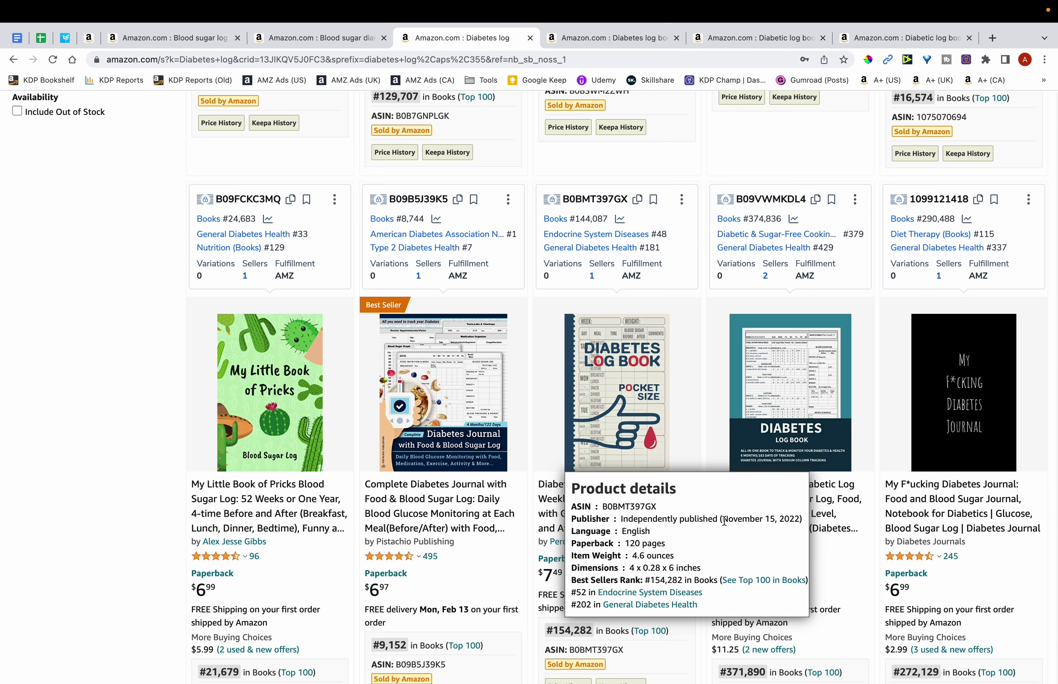
pyautogui.moveTo(724, 520); pyautogui.dragTo(799, 521)
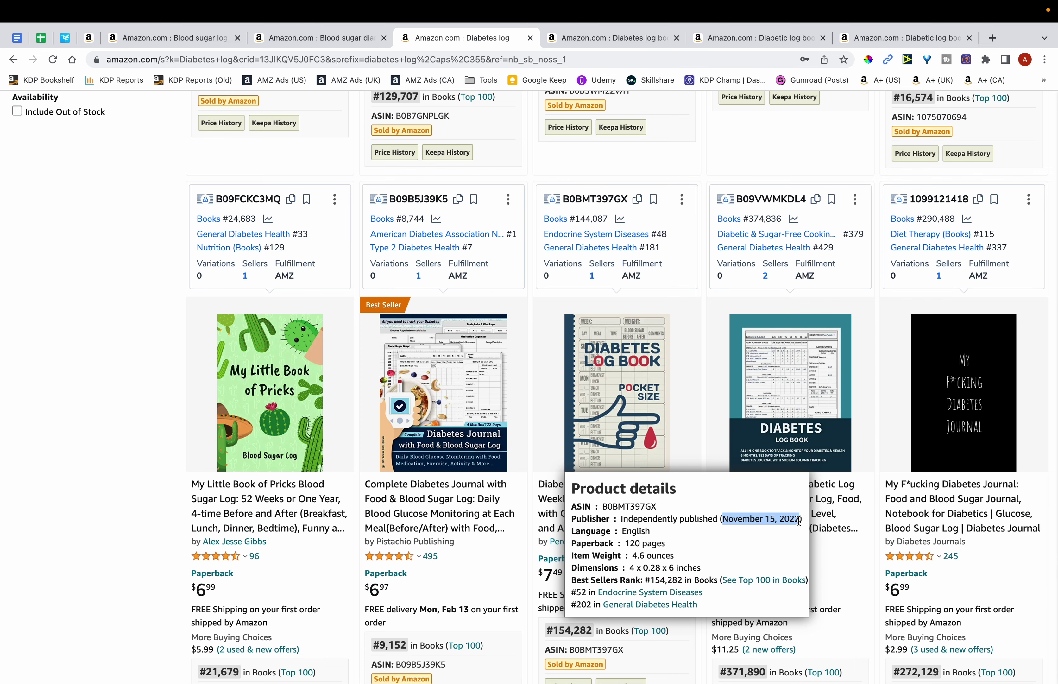
# Check the publication date and sales rank of the pocket-sized Blood Sugar Log Book further down the "Diabetes log" results
pyautogui.scroll(-10, 799, 521)
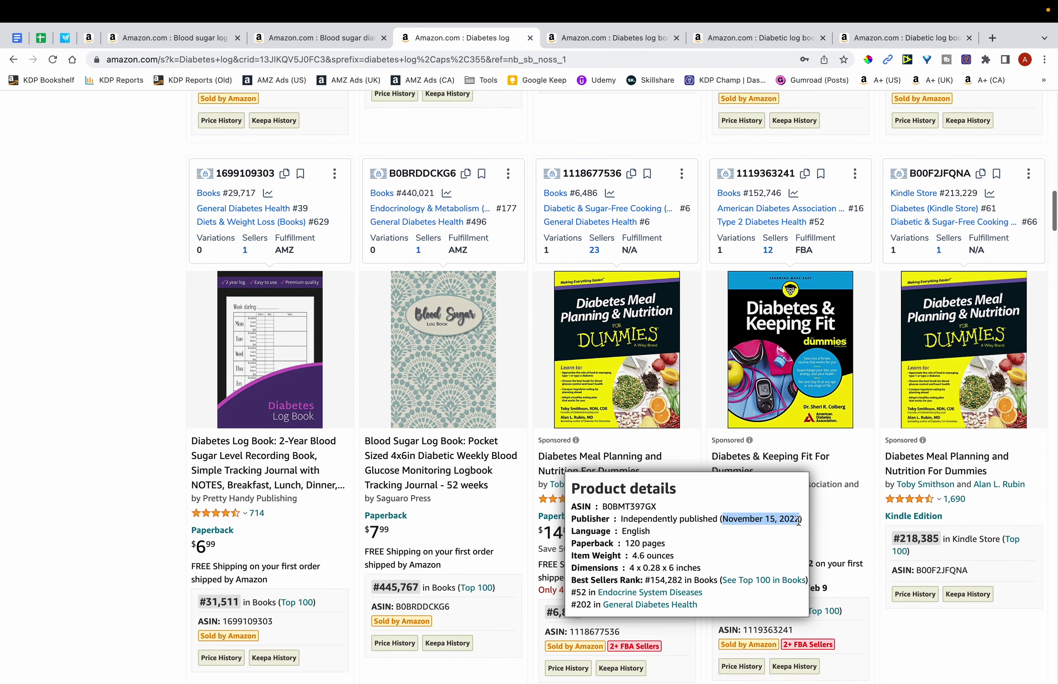
pyautogui.scroll(-5, 799, 521)
pyautogui.moveTo(483, 328)
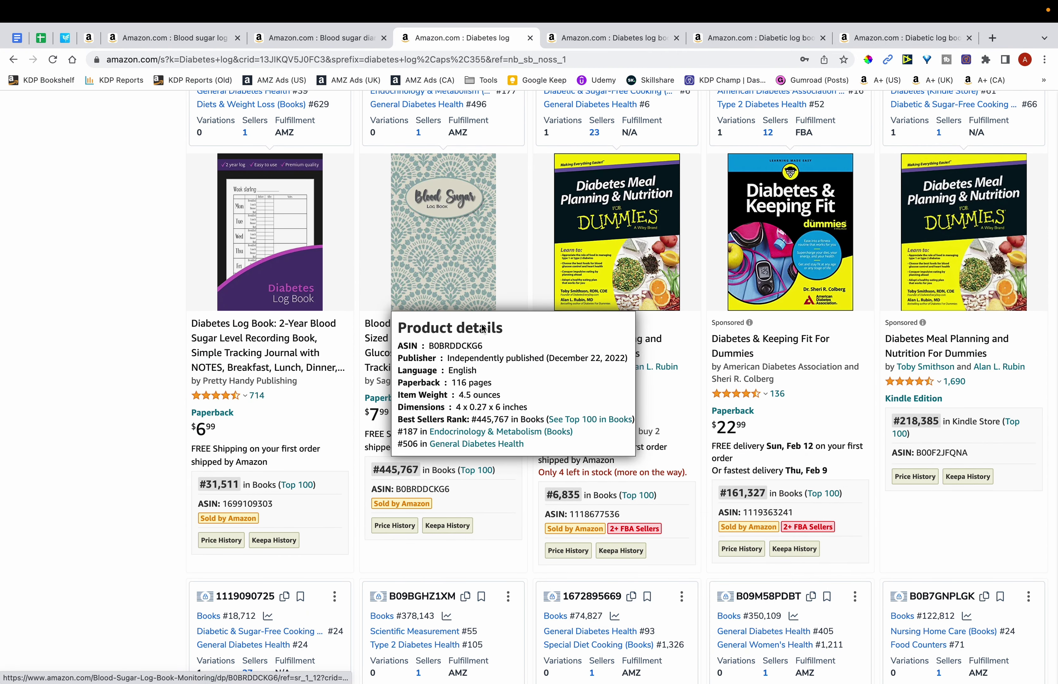
pyautogui.tripleClick(562, 361)
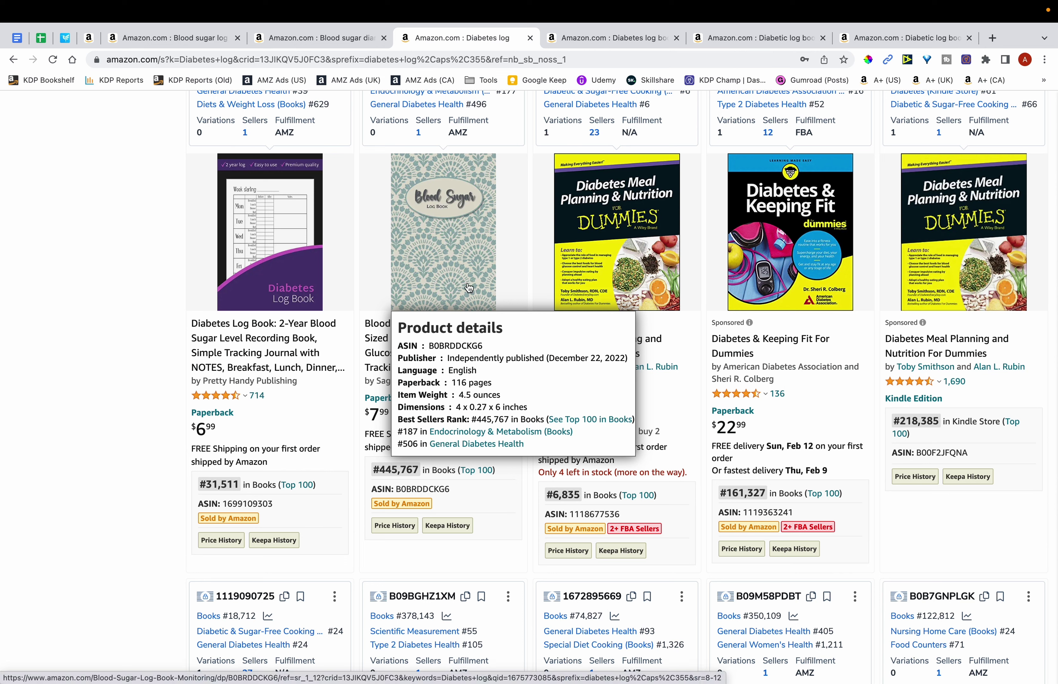
# Enter a competitive score of 7 for "Diabetes log" in cell C7 of the keyword sheet
pyautogui.click(49, 44)
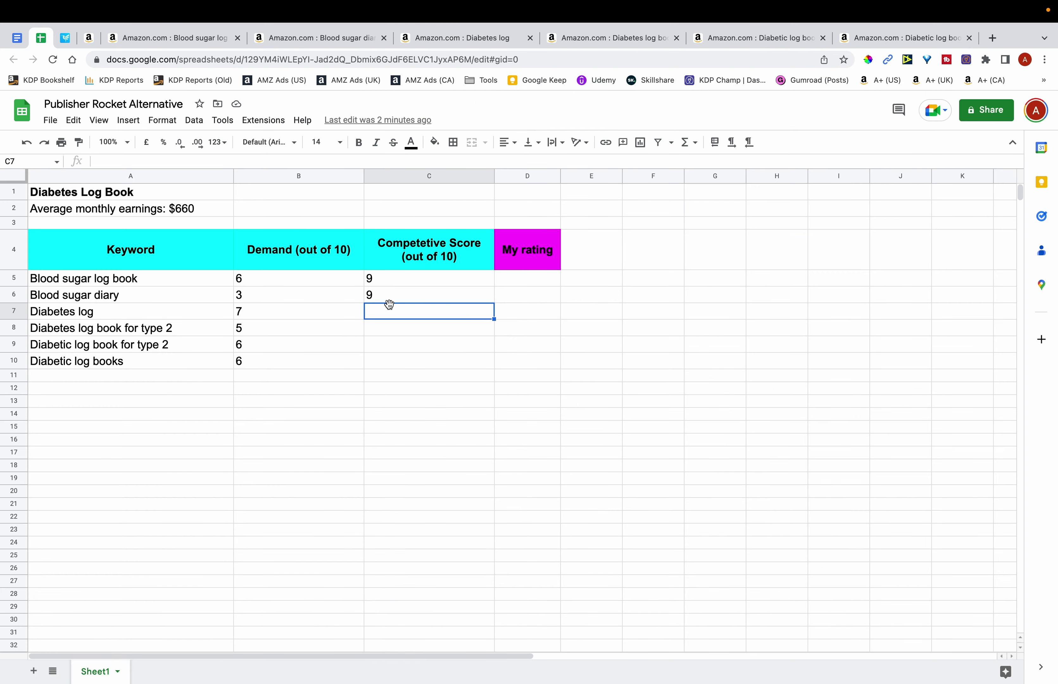
pyautogui.write('7')
pyautogui.press('Return')
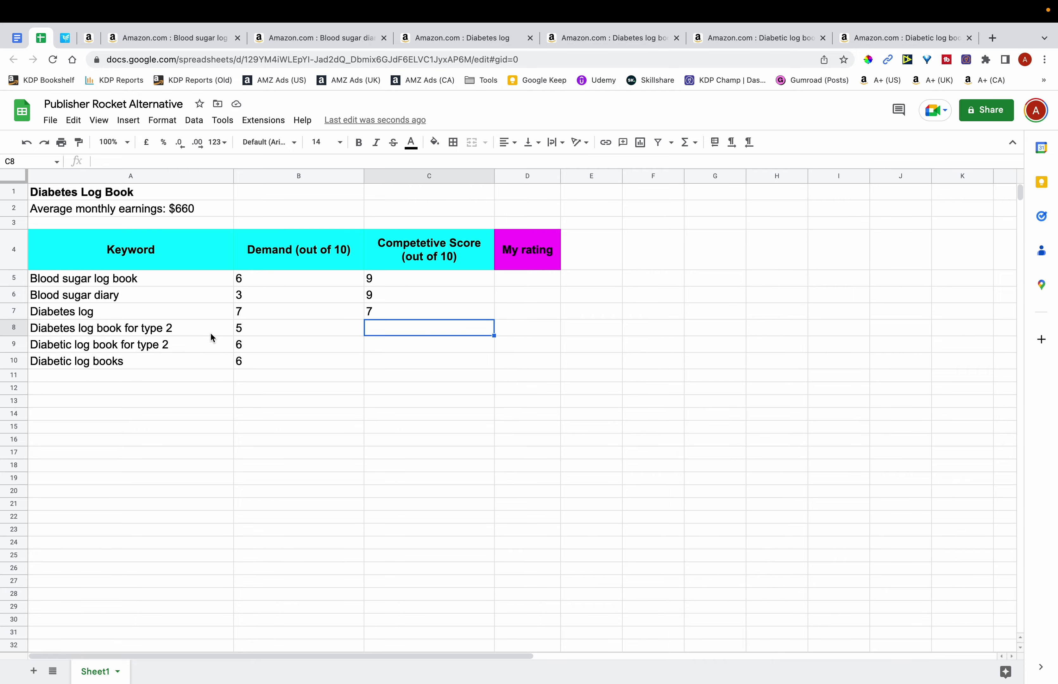
# Examine the titles, publication dates, sales ranks and review counts in the "Diabetic log book for type 2" results on Amazon
pyautogui.click(722, 41)
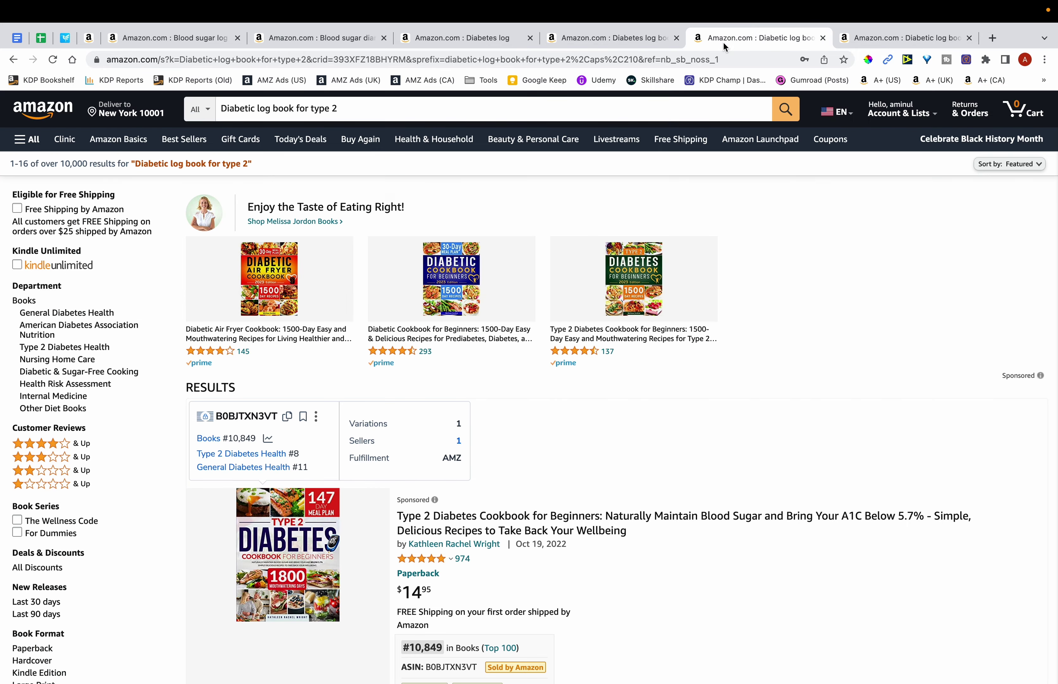
pyautogui.scroll(-1, 556, 333)
pyautogui.scroll(-20, 555, 333)
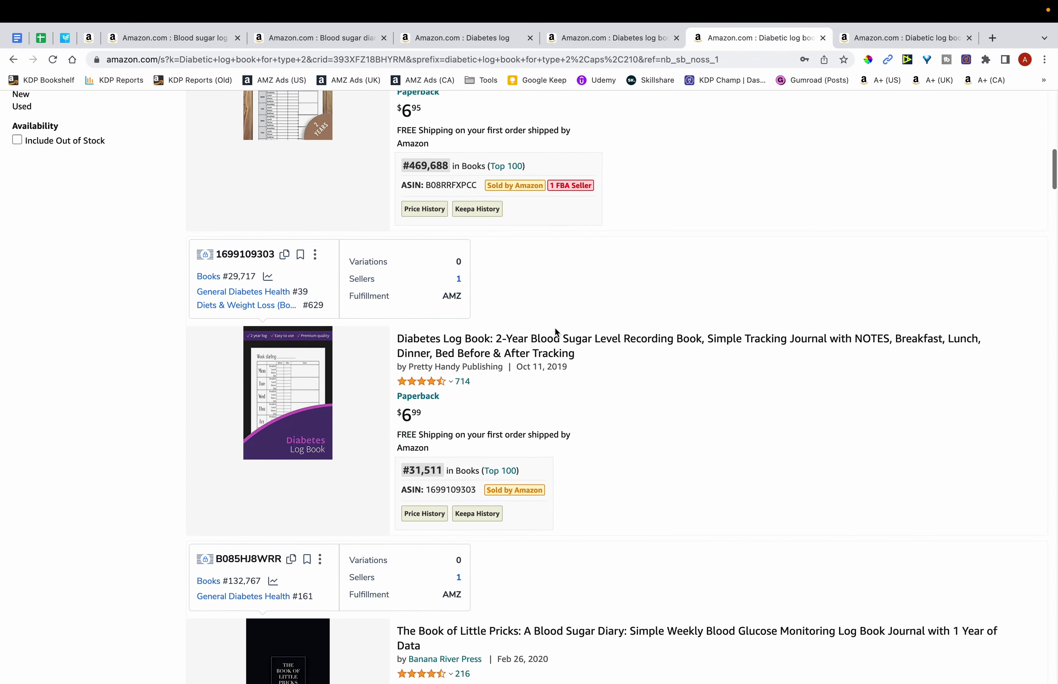
pyautogui.scroll(-5, 556, 332)
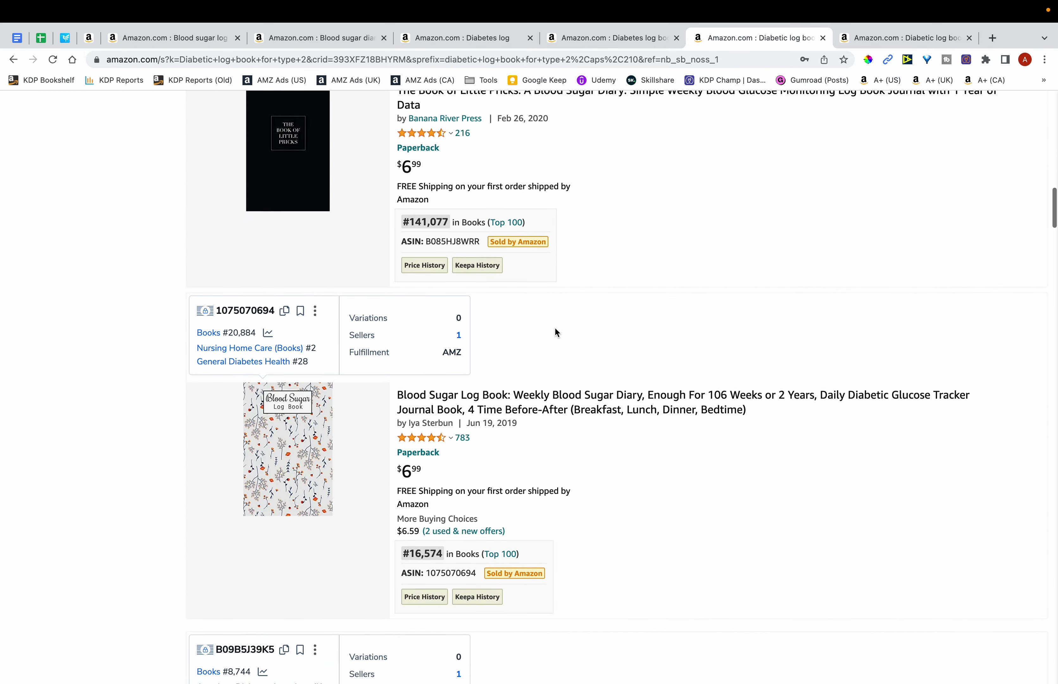
pyautogui.scroll(-16, 557, 333)
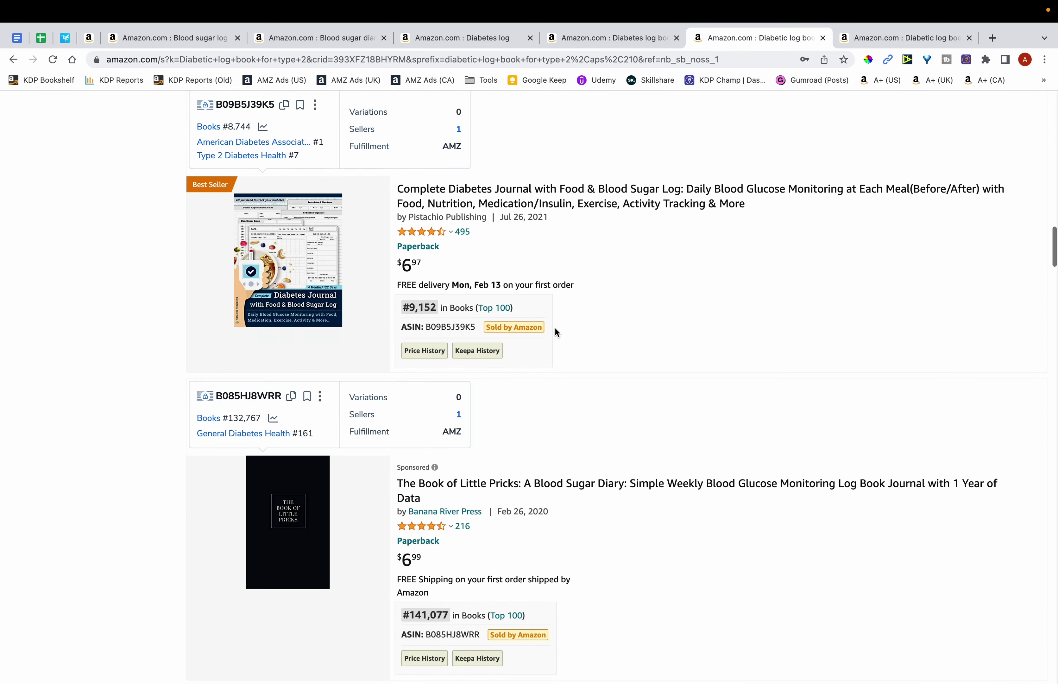
pyautogui.scroll(-12, 556, 333)
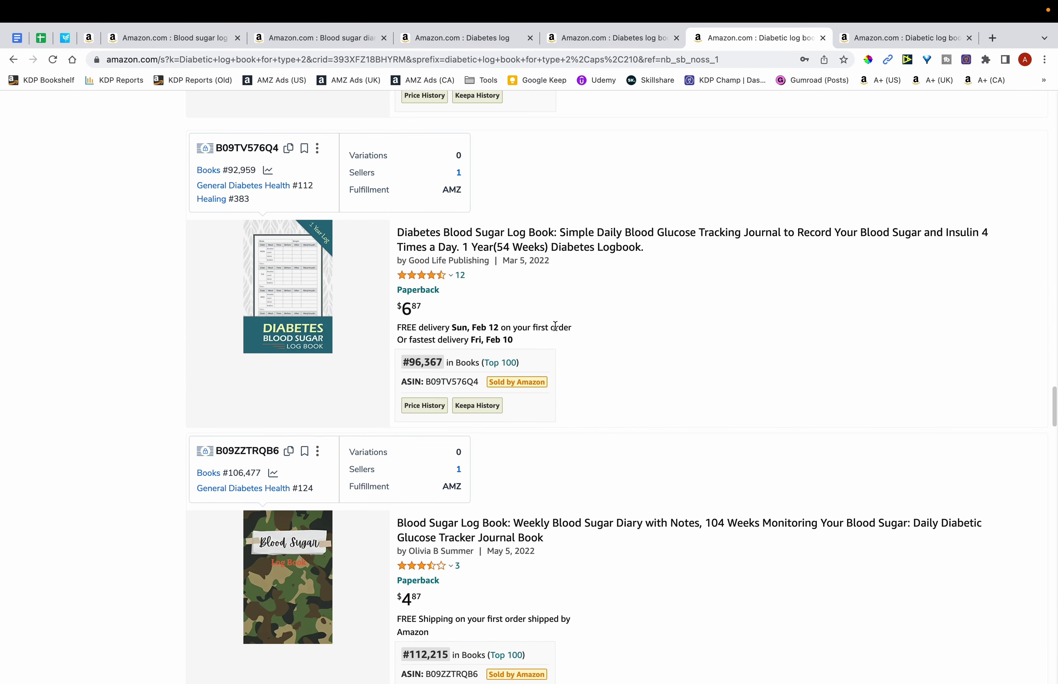
pyautogui.scroll(-10, 555, 326)
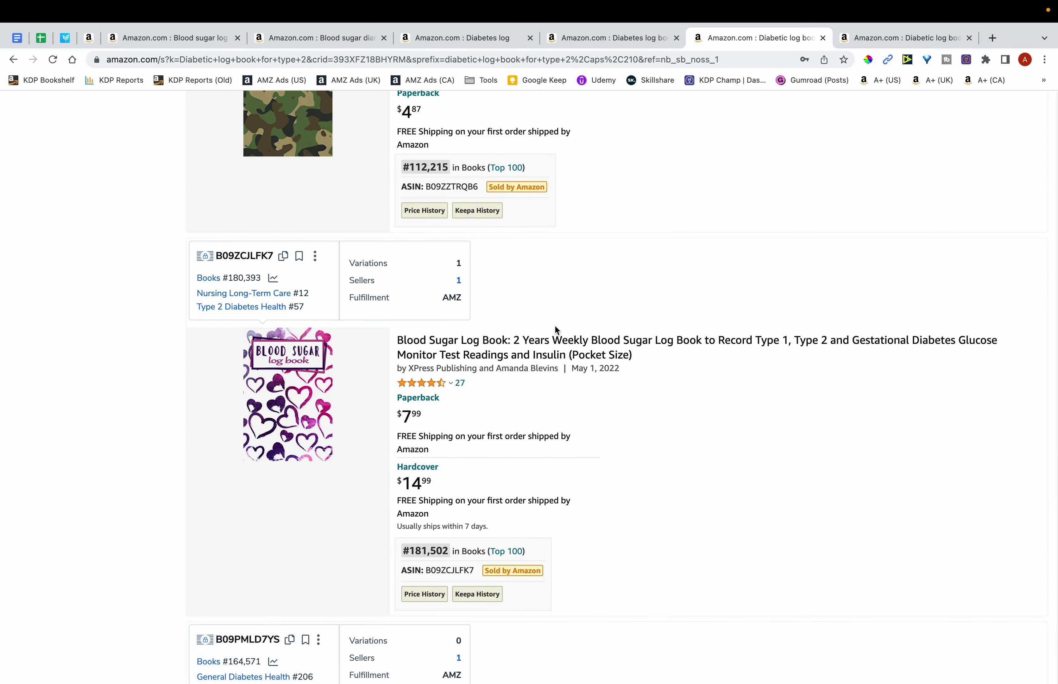
pyautogui.scroll(-8, 554, 326)
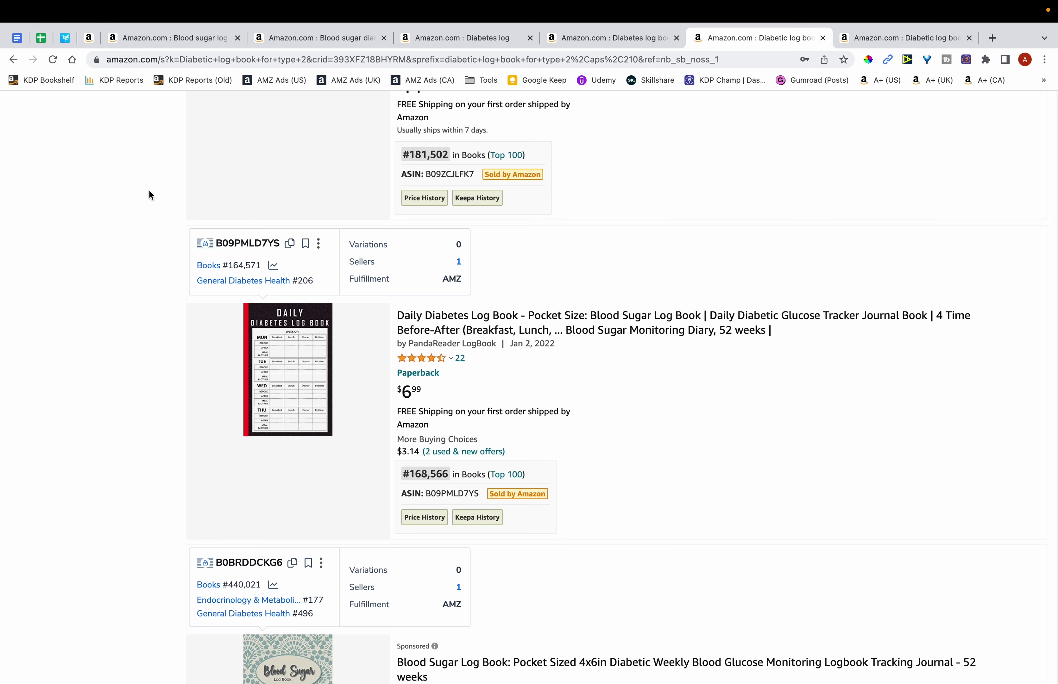
# Enter a competitive score of 9 for "Diabetes log book for type 2" in cell C8 of the keyword sheet
pyautogui.click(41, 38)
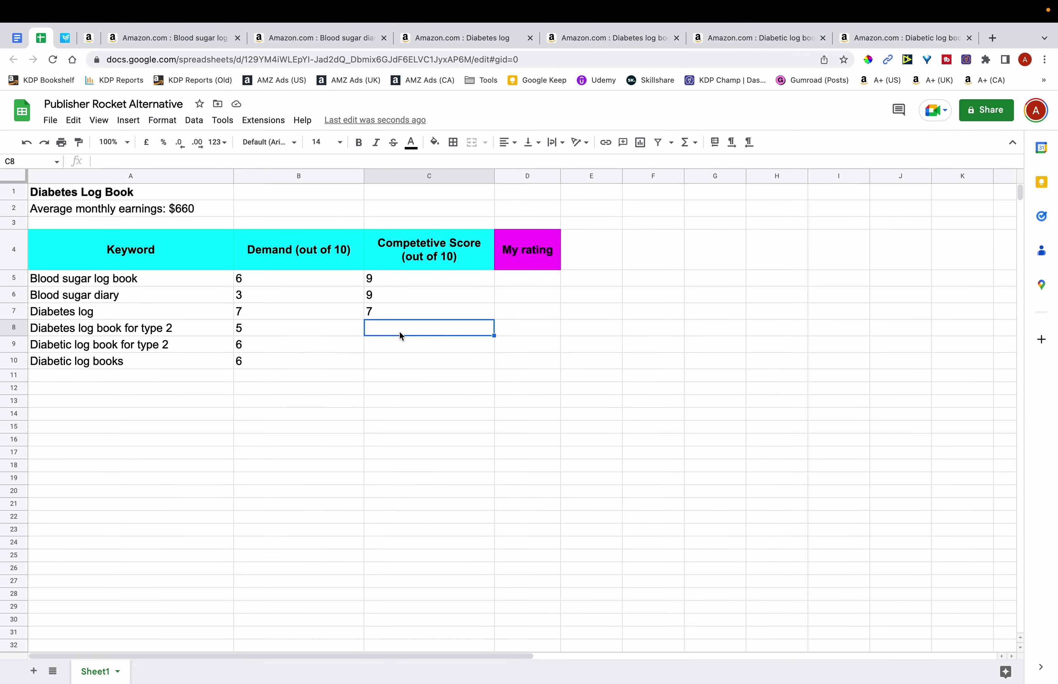
pyautogui.write('9')
pyautogui.click(371, 376)
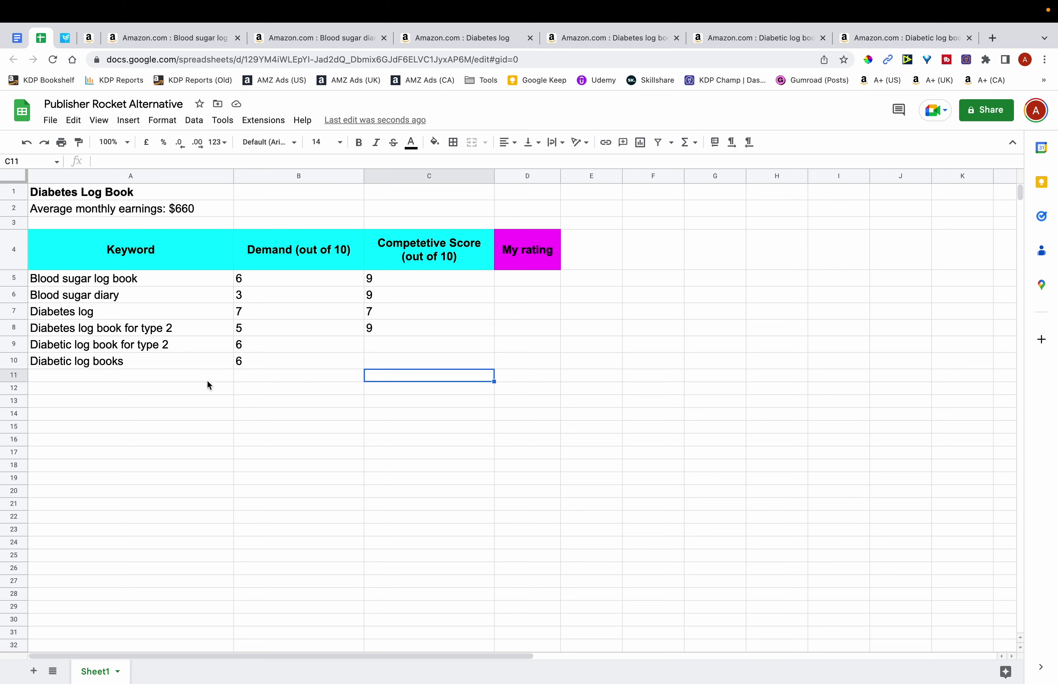
pyautogui.moveTo(176, 279); pyautogui.dragTo(172, 395)
pyautogui.moveTo(171, 403); pyautogui.dragTo(169, 467)
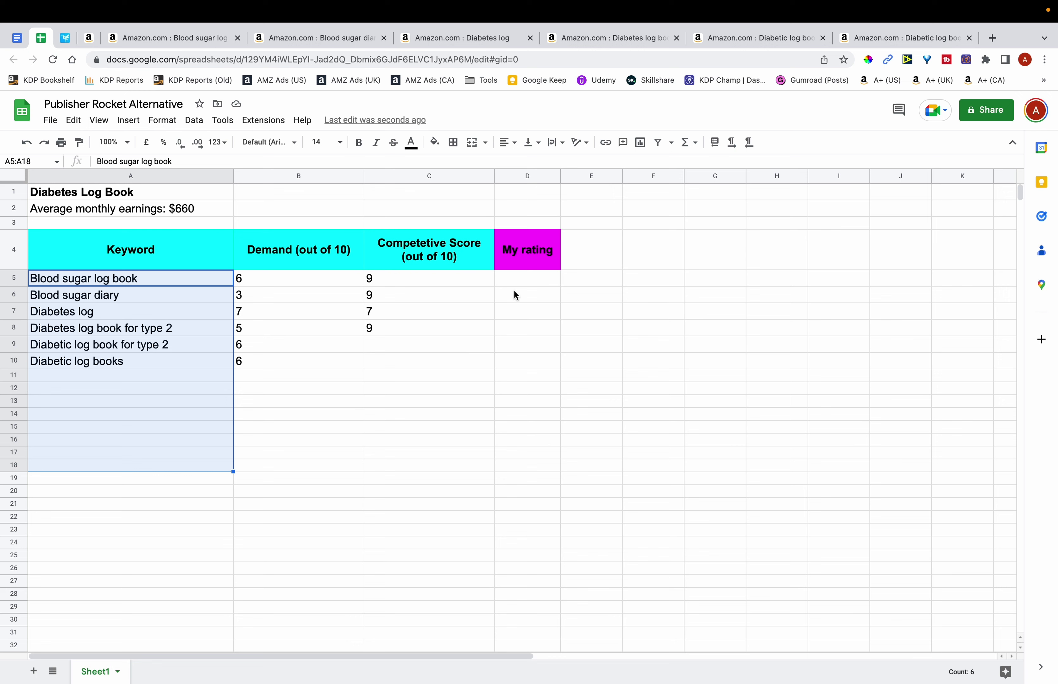
# Fill the My rating cell D5 for "Blood sugar log book" with red
pyautogui.click(523, 280)
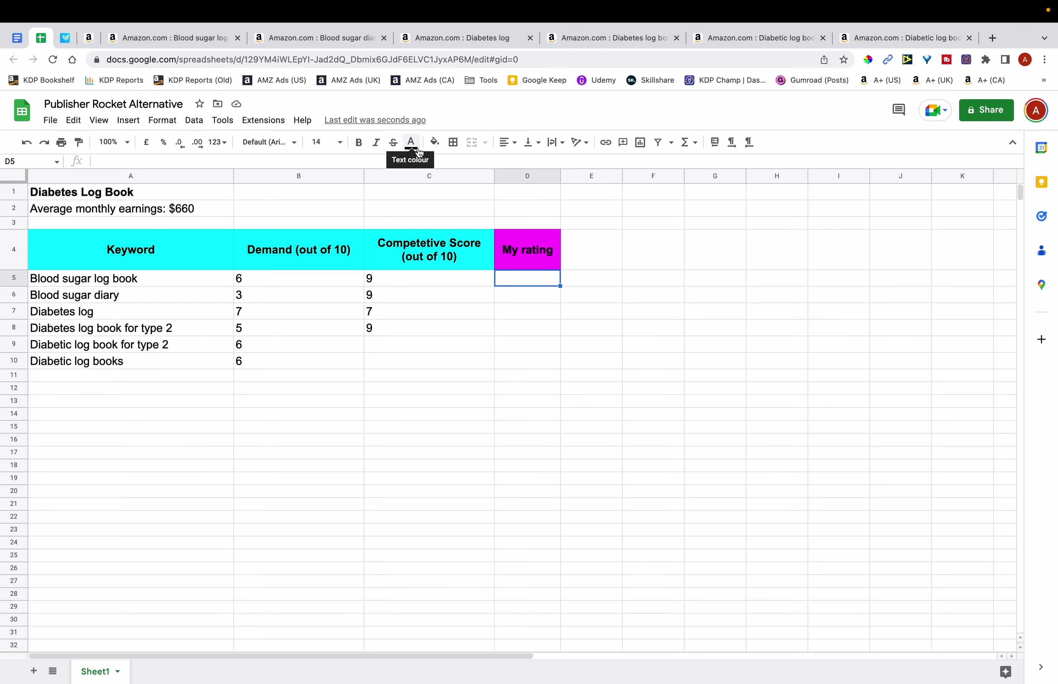
pyautogui.click(435, 142)
pyautogui.click(491, 196)
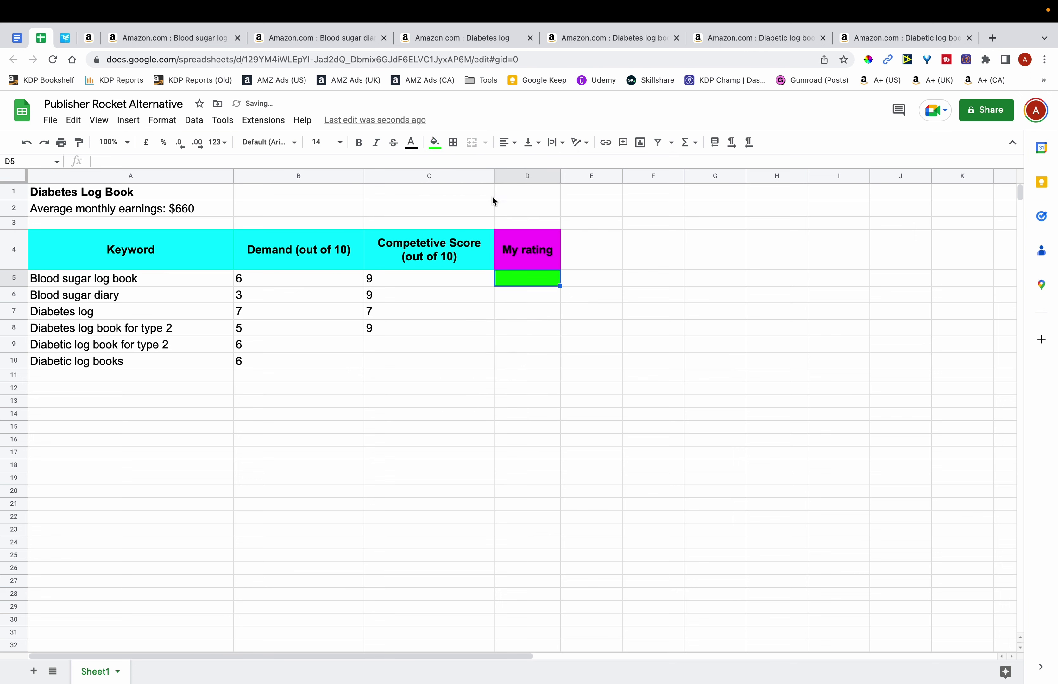
pyautogui.click(435, 142)
pyautogui.click(453, 196)
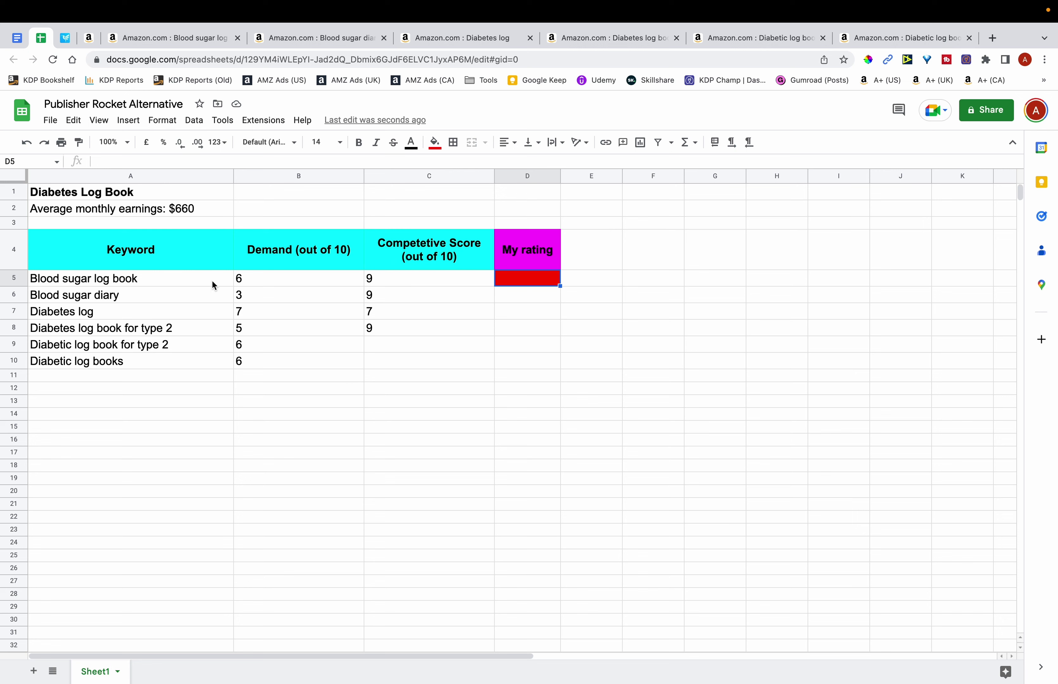
pyautogui.click(20, 282)
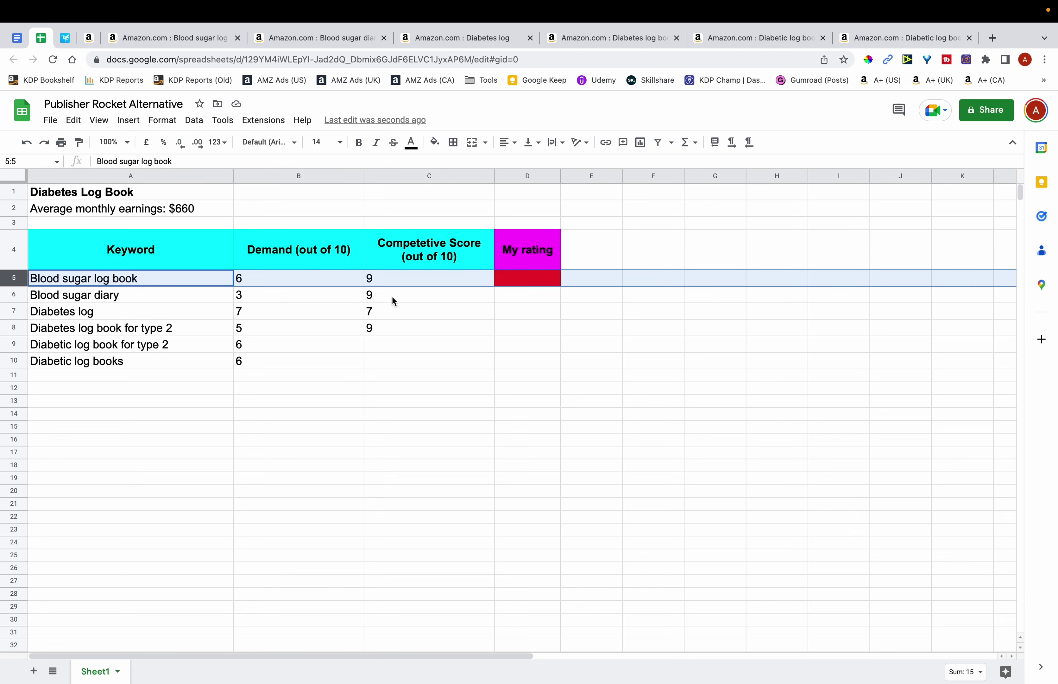
# Fill the My rating cell D7 for "Diabetes log" with bright green
pyautogui.click(509, 311)
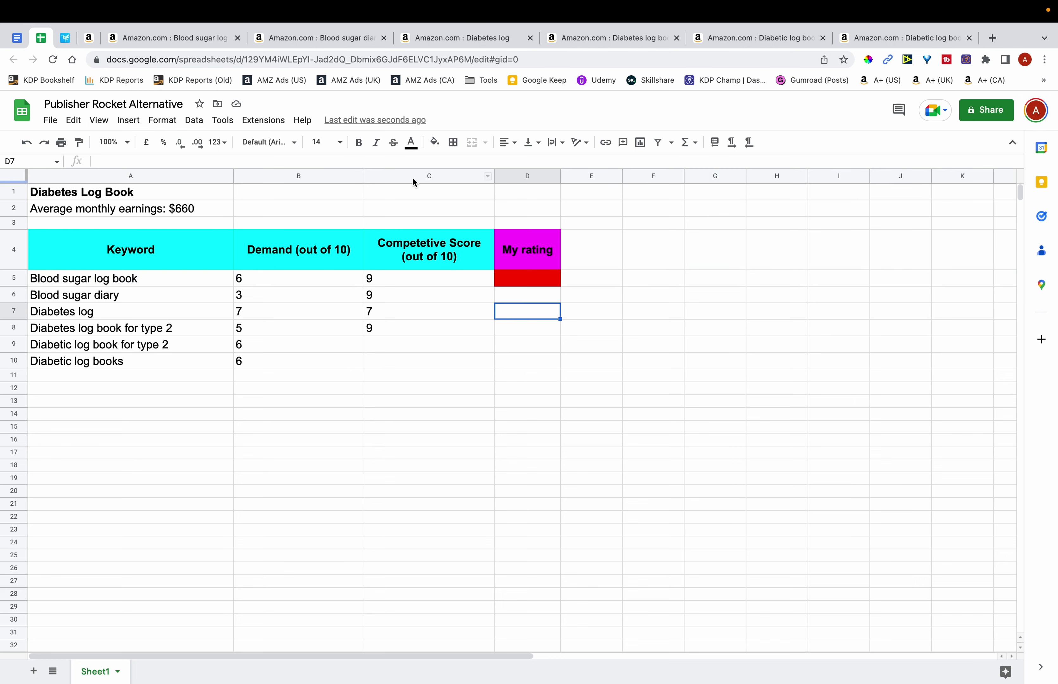
pyautogui.click(435, 143)
pyautogui.click(496, 202)
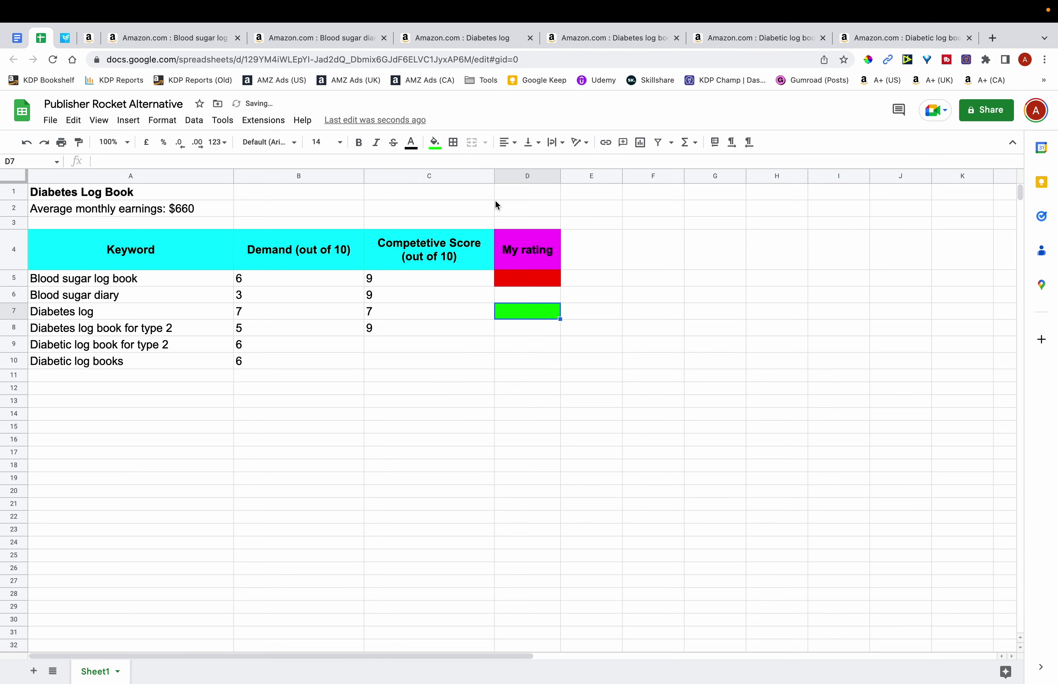
pyautogui.click(503, 363)
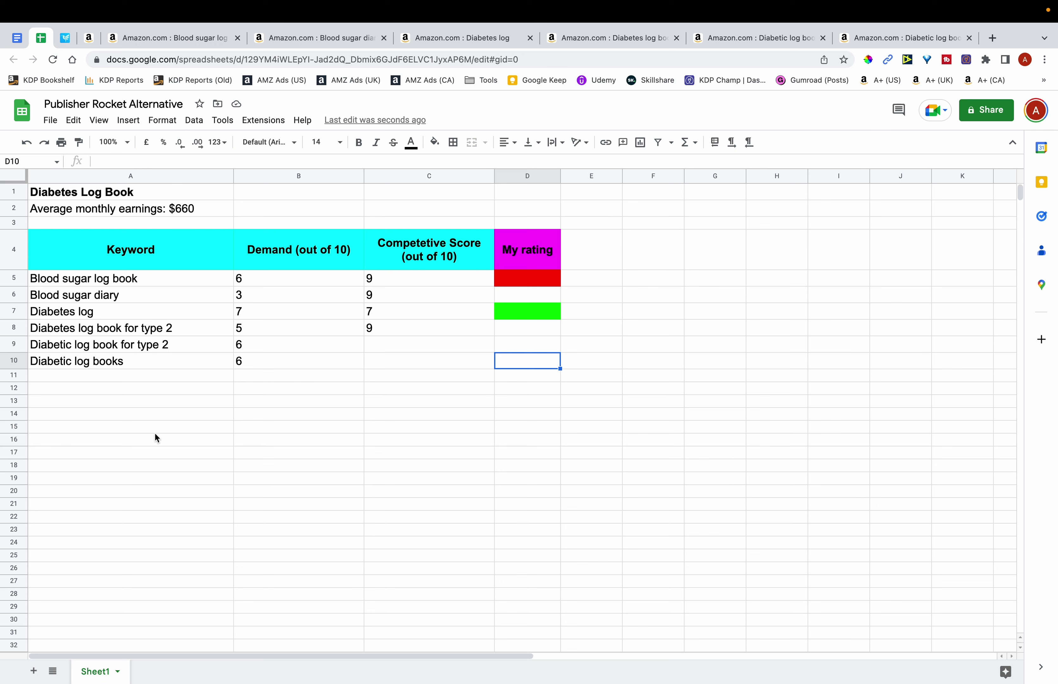
pyautogui.click(17, 311)
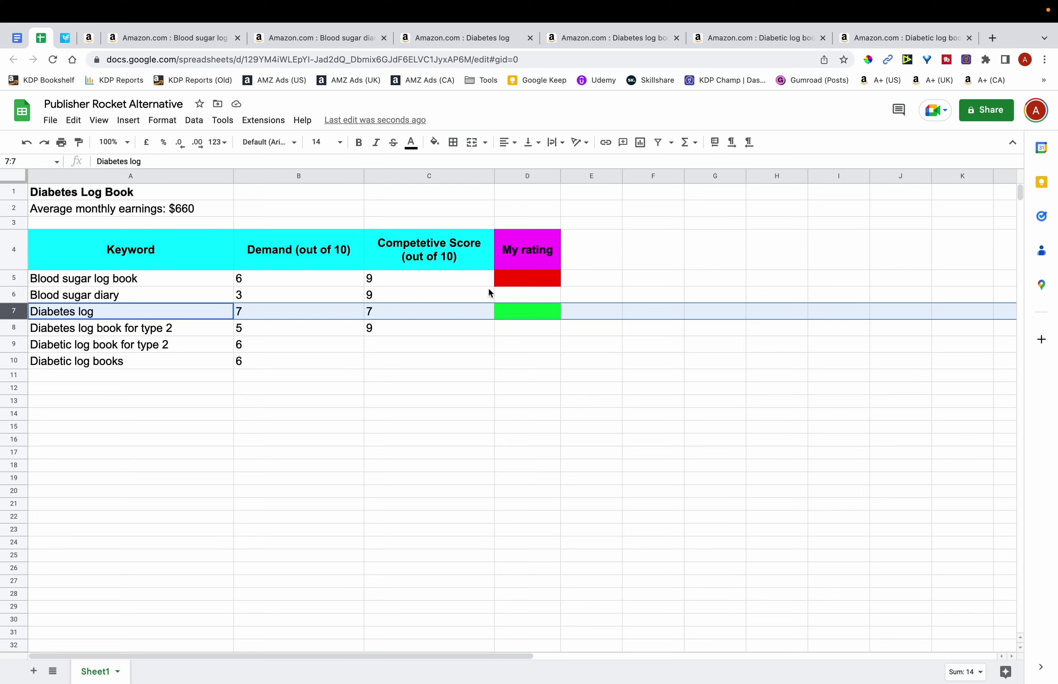
pyautogui.click(511, 284)
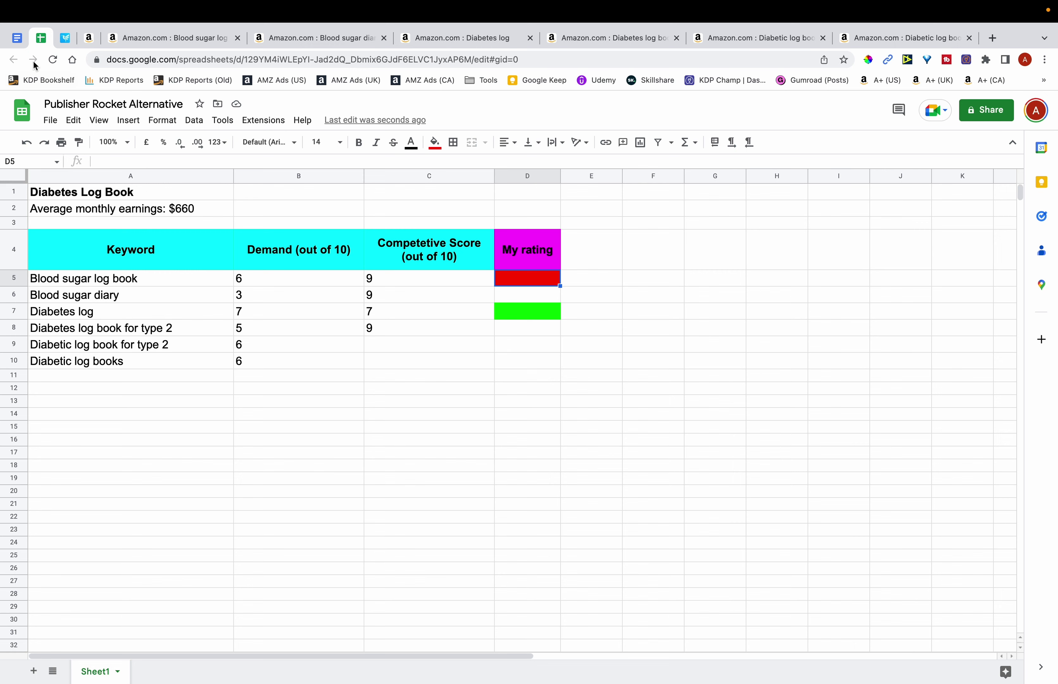
# Switch to the Google Docs document, highlight the title "Diabetes Log Book Pocket Size" for review, and return to the keyword sheet
pyautogui.click(16, 38)
pyautogui.click(311, 257)
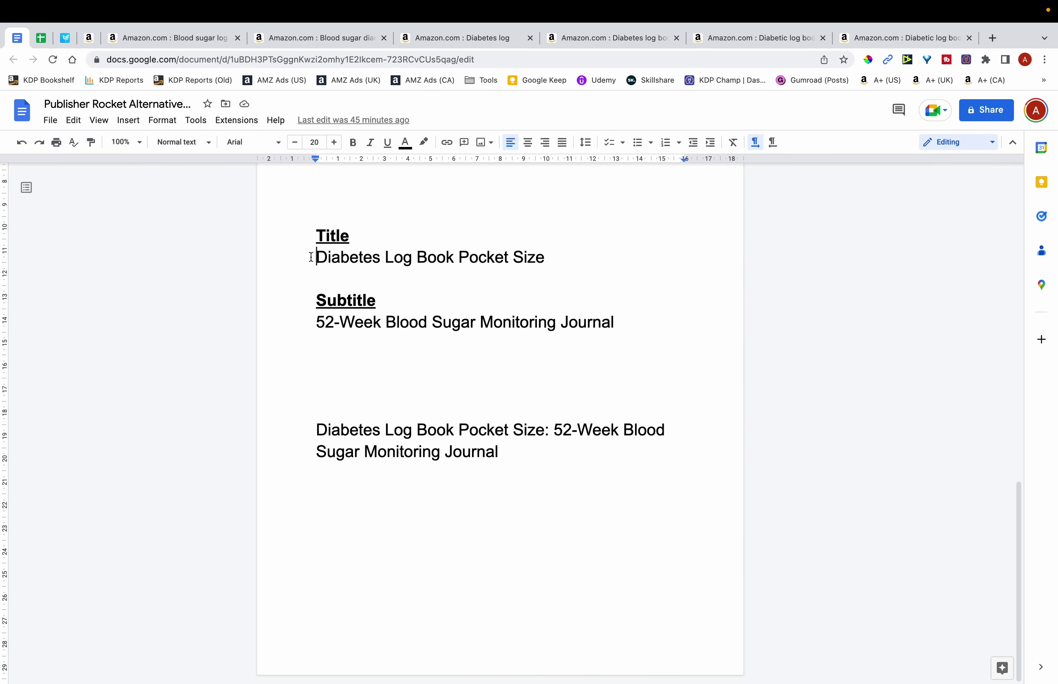
pyautogui.moveTo(311, 257); pyautogui.dragTo(551, 258)
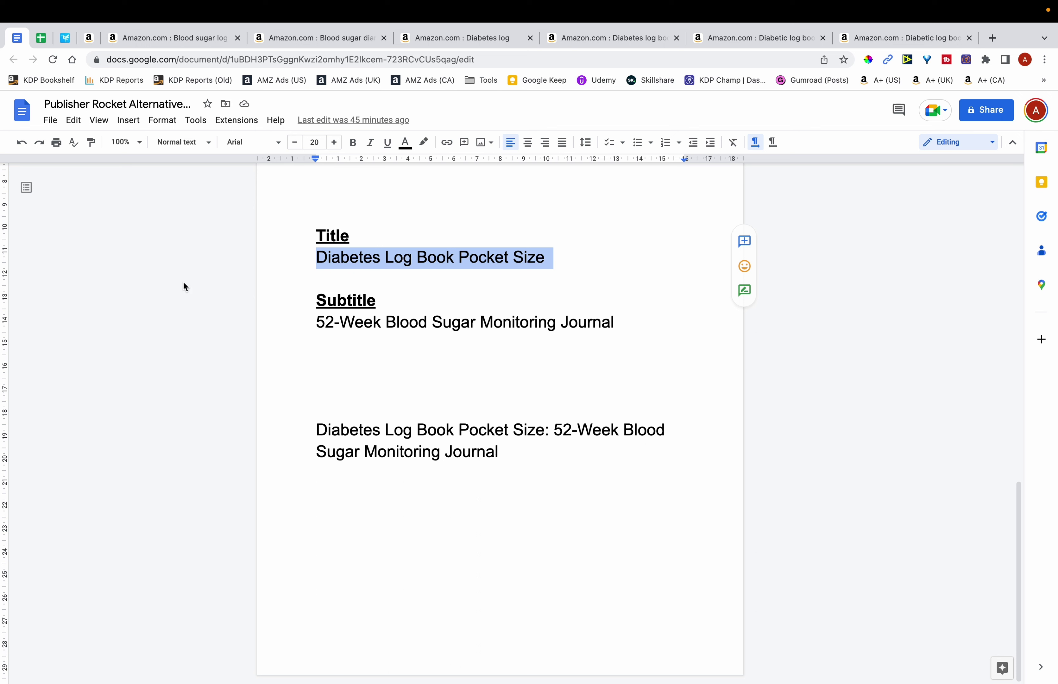
pyautogui.click(44, 43)
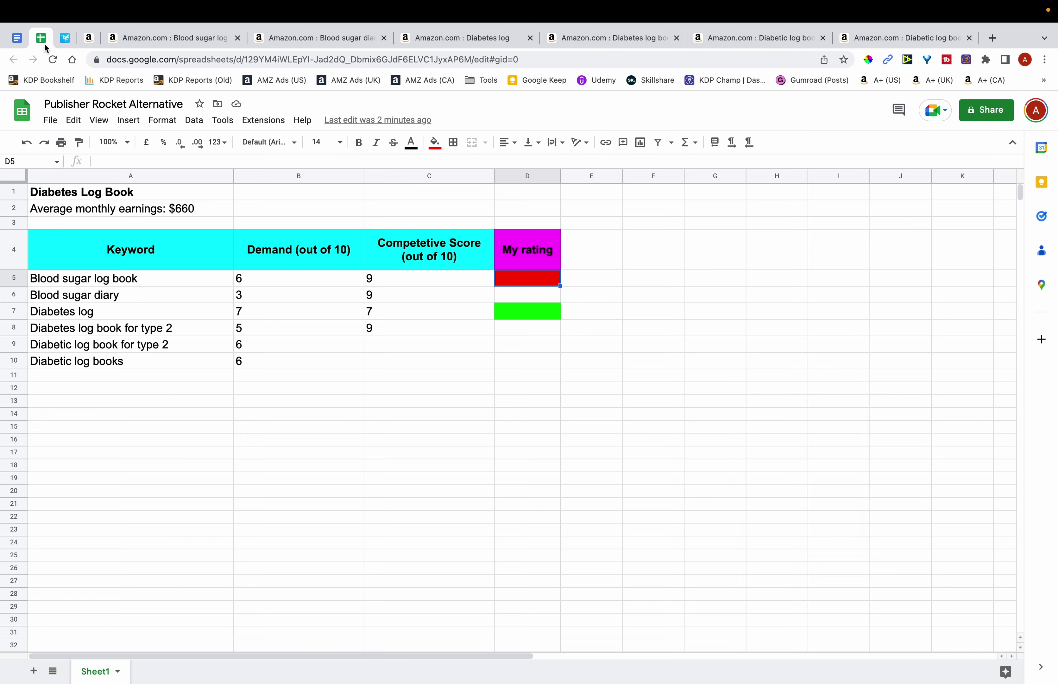